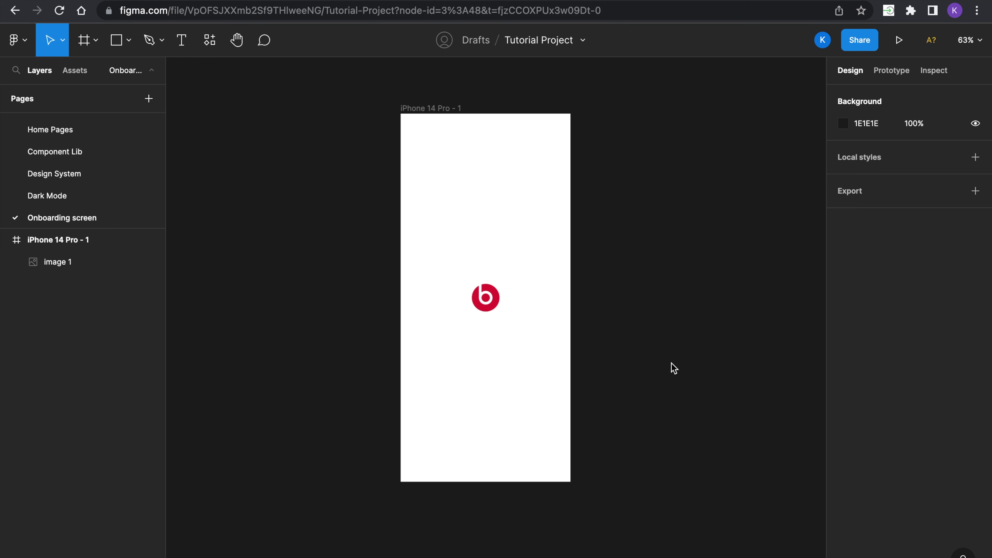
Center the Beats logo horizontally on the splash screen and shift the iPhone 14 Pro - 1 frame left
left_click(484, 299)
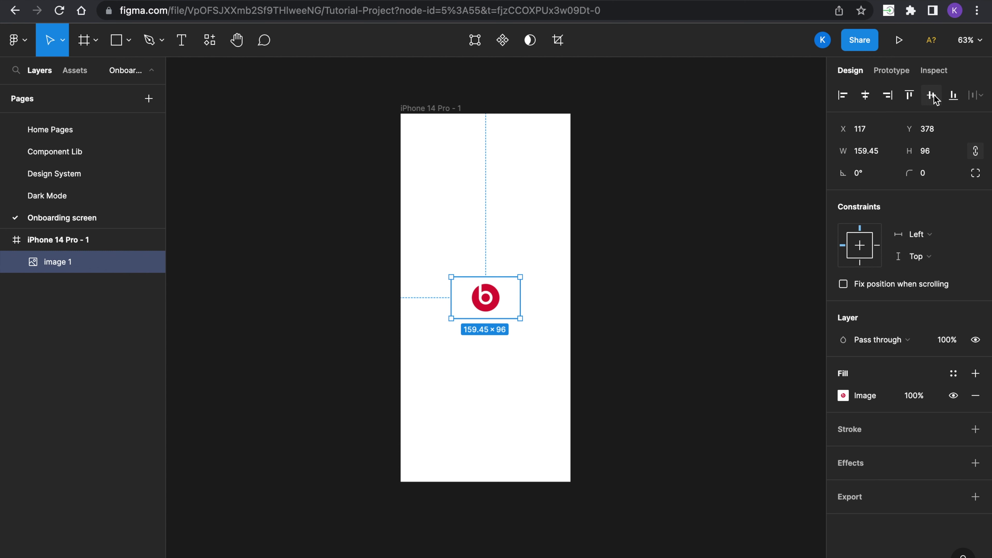
left_click(866, 102)
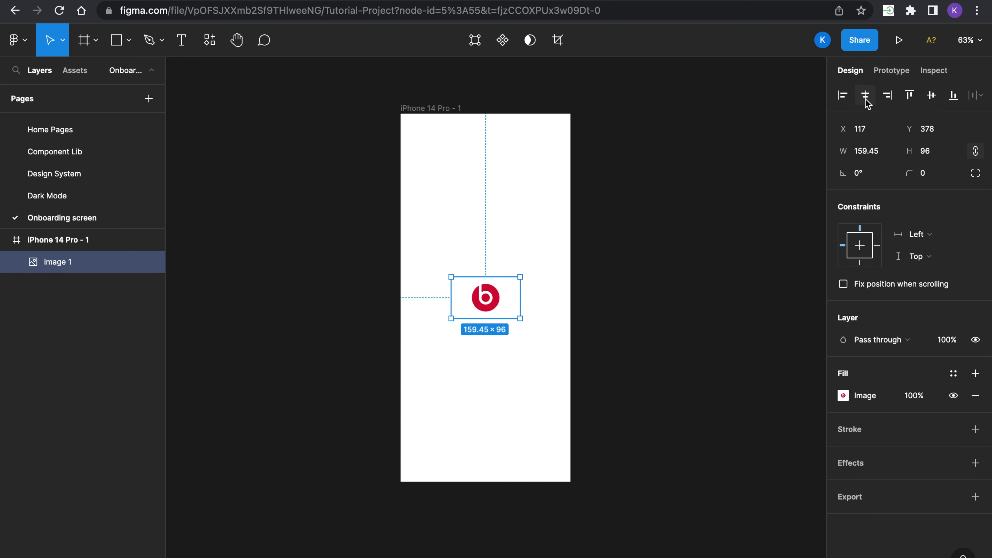
left_click(681, 208)
left_click(437, 106)
left_click_drag(438, 110, 336, 114)
Duplicate the frame as iPhone 14 Pro - 2 and move its logo up to X 117, Y 88
key("super+d")
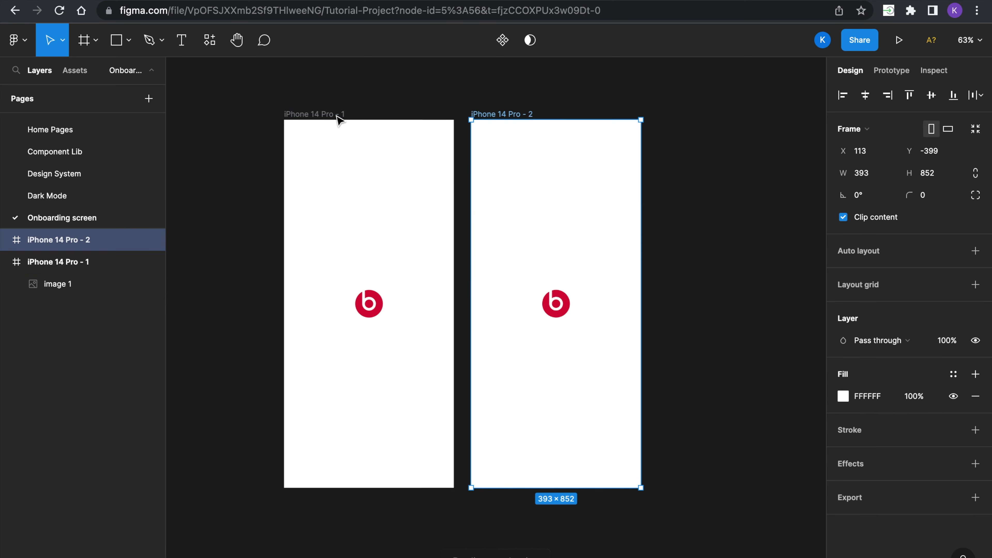
left_click_drag(485, 113, 519, 117)
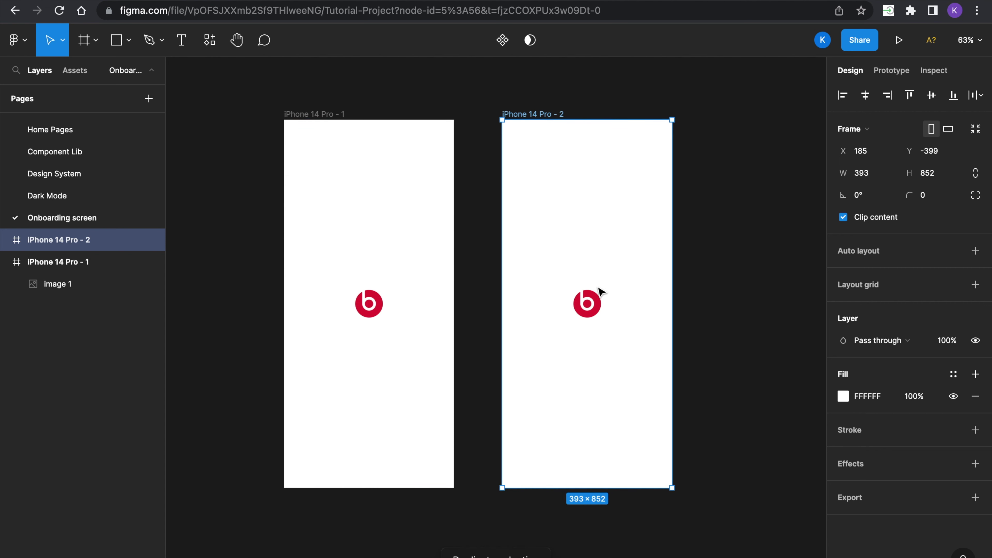
left_click(587, 301)
left_click_drag(587, 301, 590, 191)
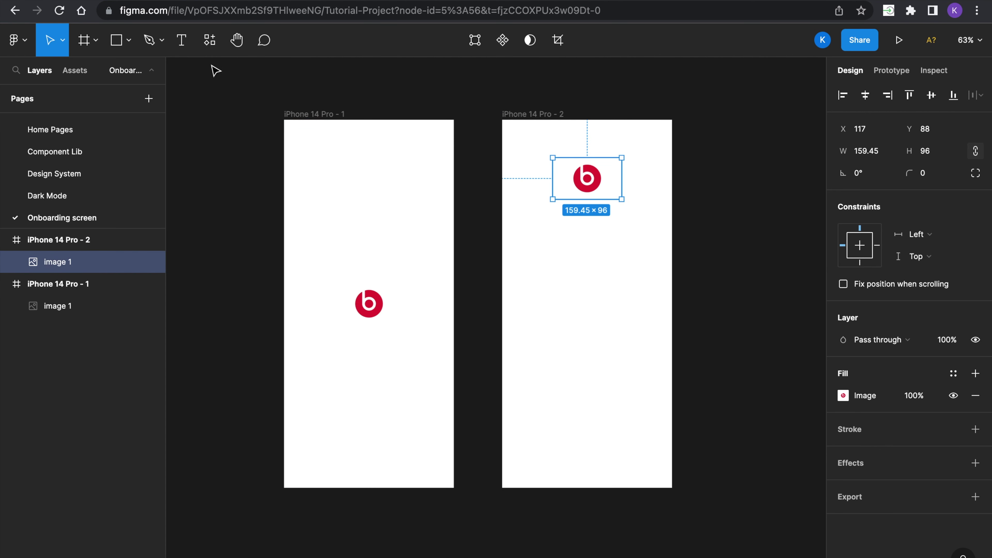
Draw a grey rectangle below the logo in the second frame, 57 tall
left_click(116, 40)
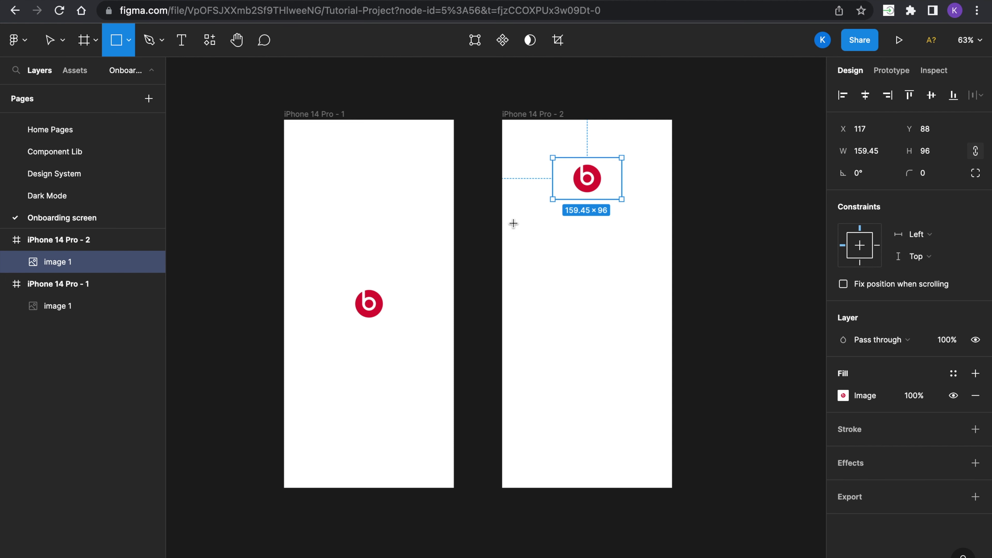
left_click_drag(514, 239, 660, 262)
left_click(513, 249)
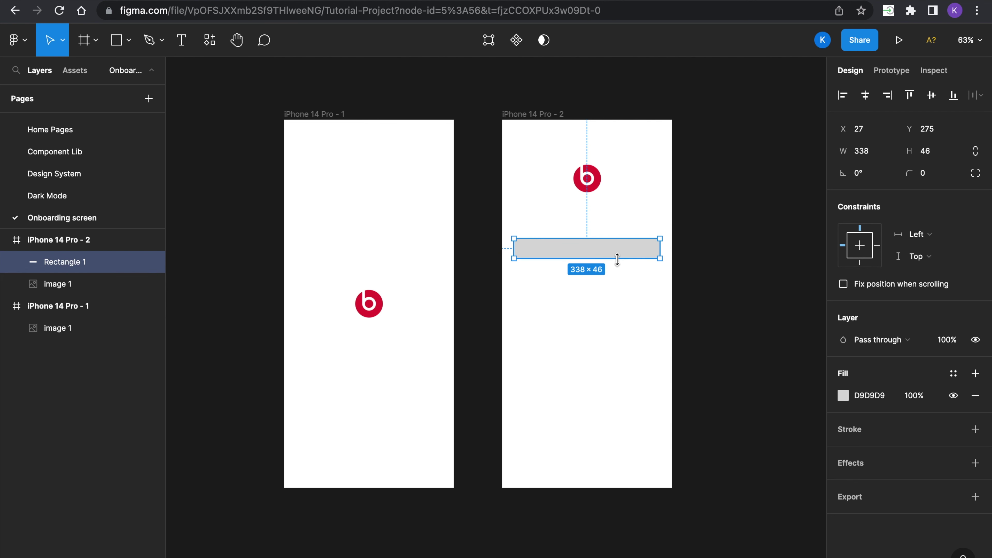
left_click_drag(621, 260, 620, 263)
scroll(640, 212, "right", 2)
scroll(640, 213, "down", 1)
scroll(626, 217, "right", 1)
scroll(626, 217, "down", 1)
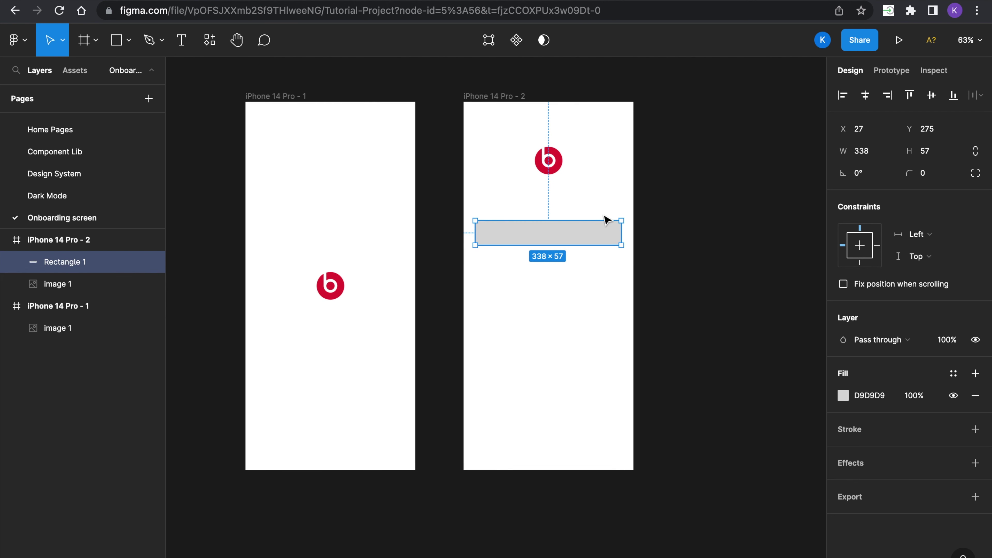
scroll(599, 214, "up", 3)
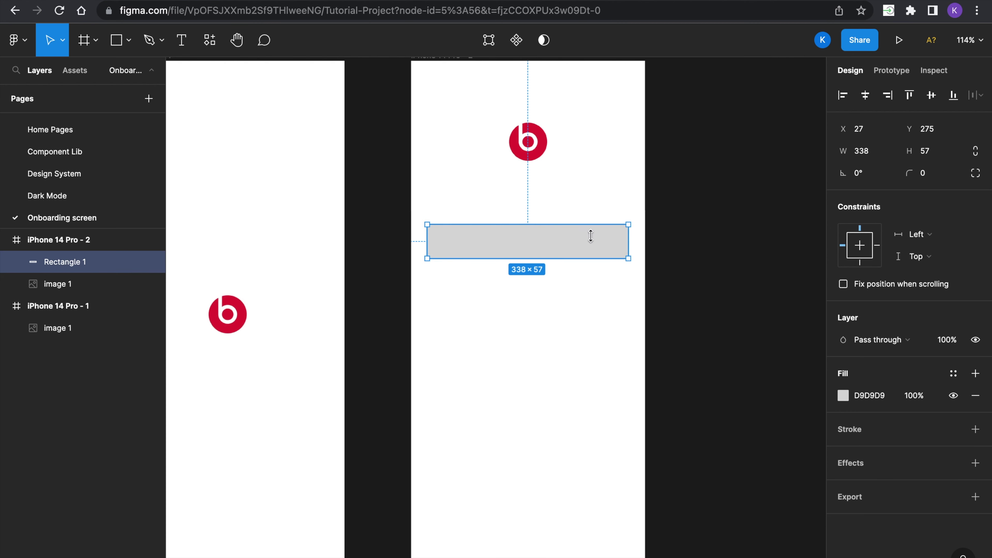
Give the rectangle a corner radius of 10 and widen it to 347
left_click(938, 175)
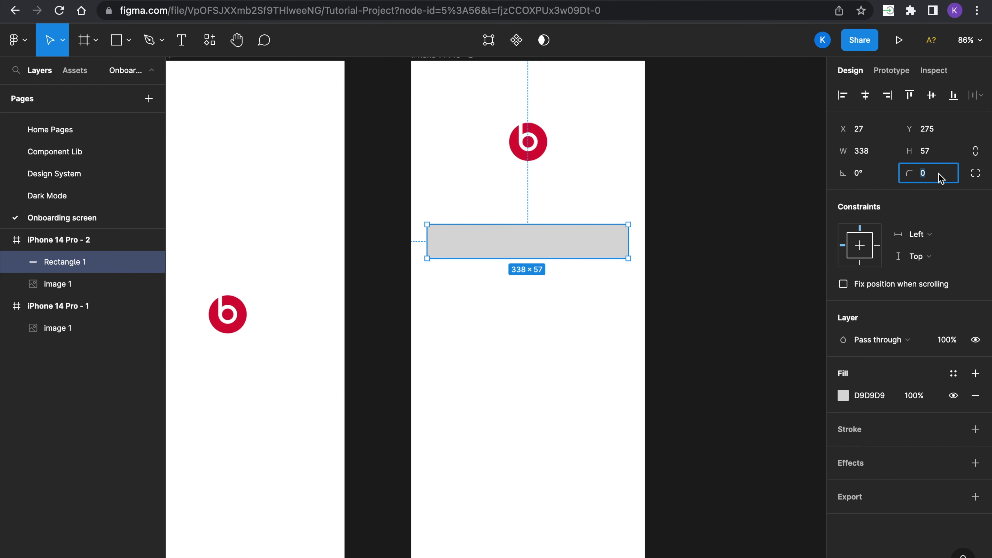
type("1")
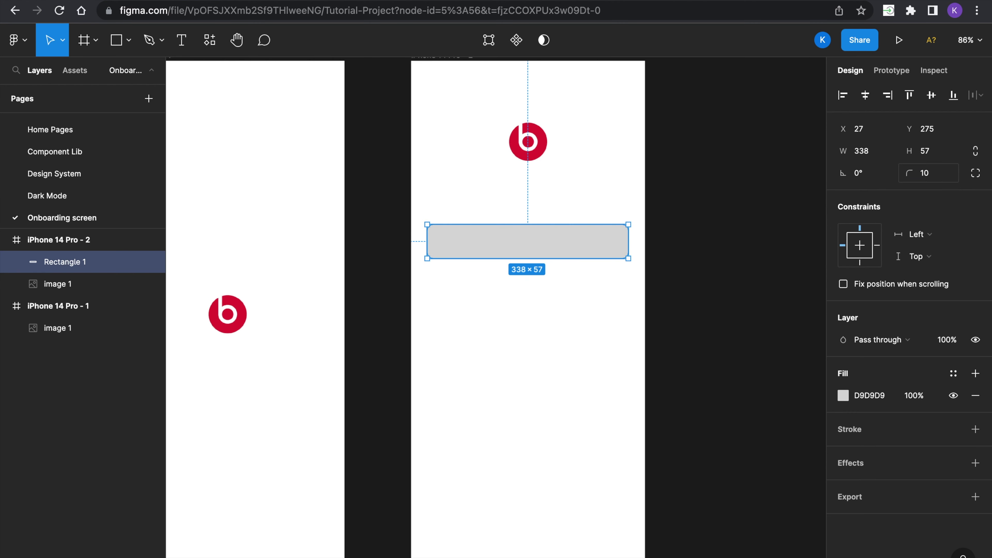
key("Return")
left_click(765, 260)
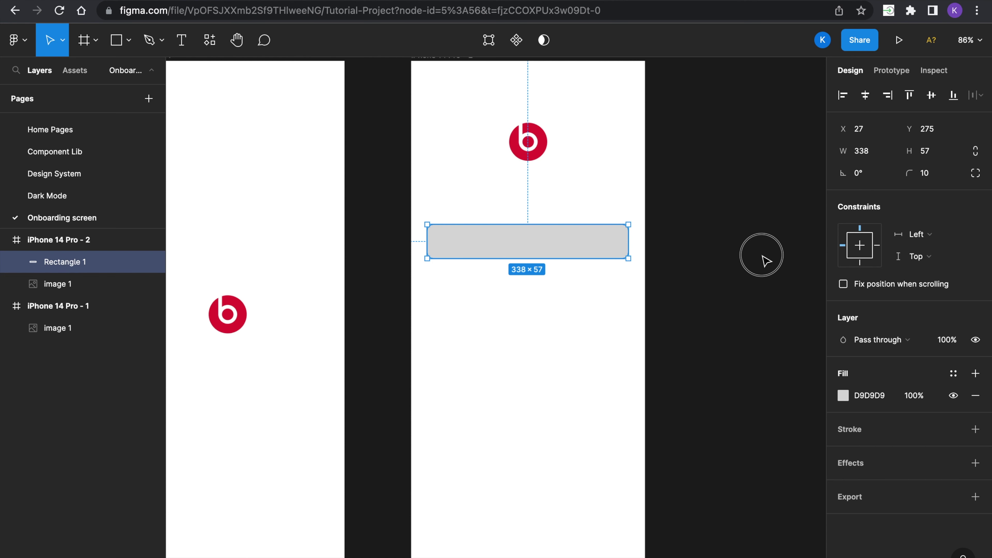
left_click(581, 246)
left_click_drag(629, 241, 634, 241)
Center the rectangle horizontally in the frame and lower its fill opacity to 38%
left_click(865, 95)
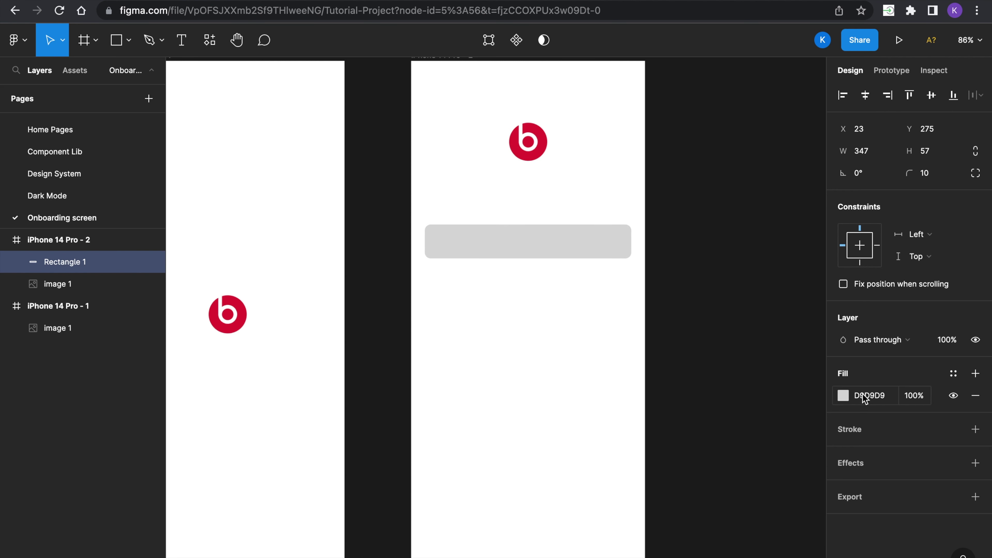
left_click(842, 395)
left_click_drag(809, 450, 745, 453)
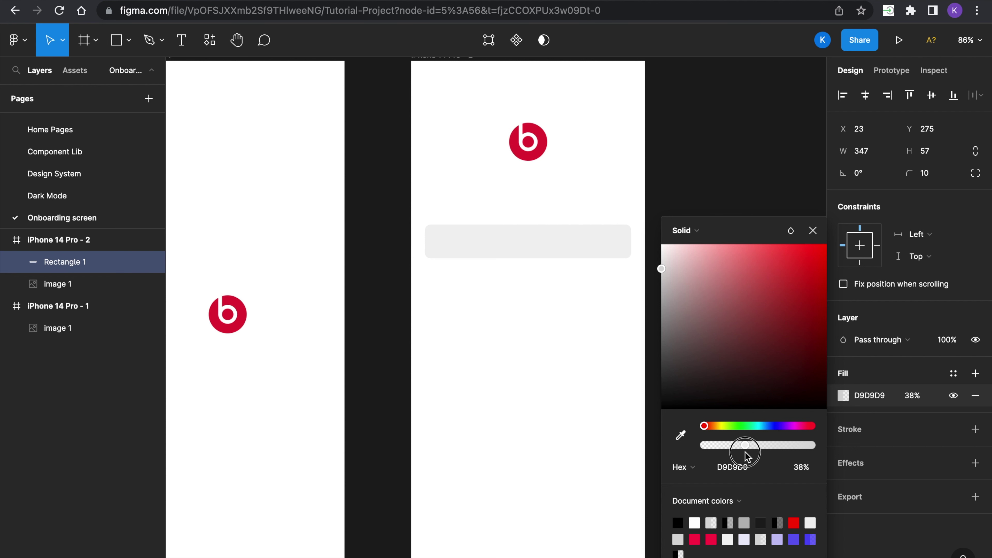
left_click(813, 230)
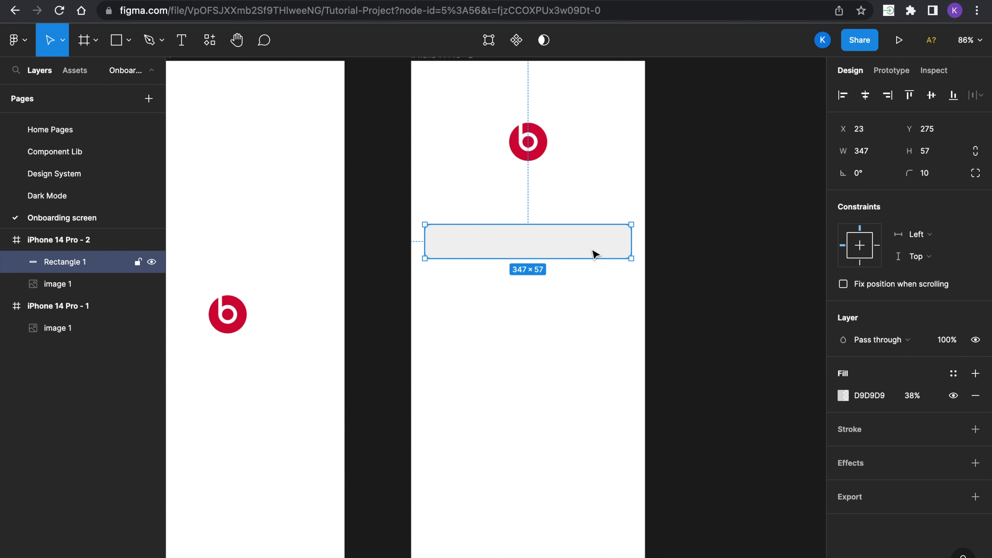
Duplicate the rectangle below, then fade the upper one to 4% fill and add a drop shadow
key("super+d")
left_click_drag(587, 245, 584, 288)
left_click(572, 246)
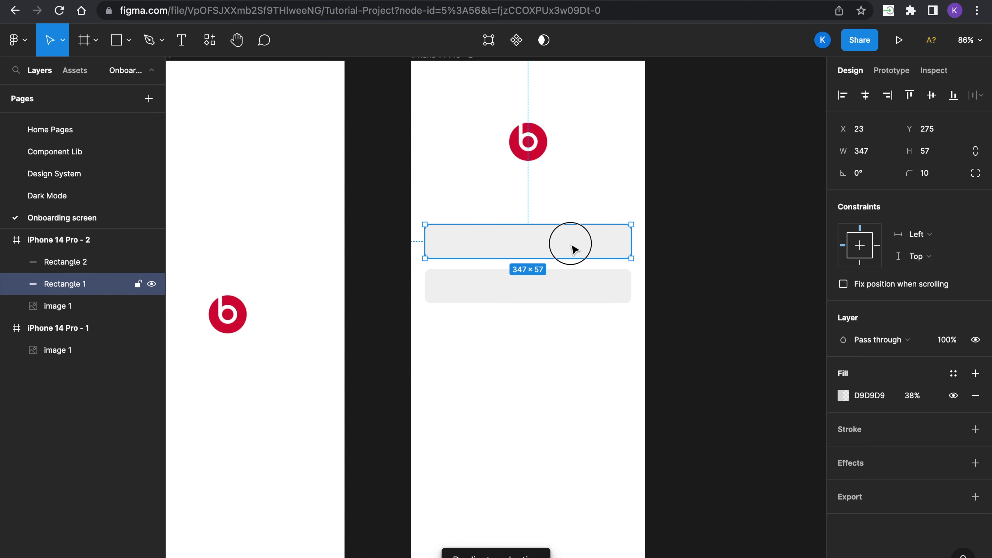
left_click(842, 395)
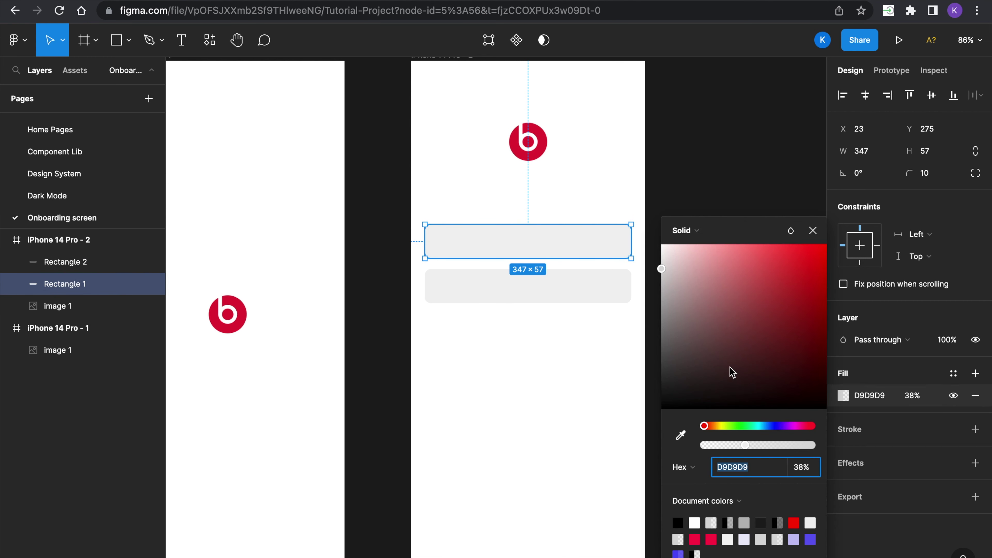
left_click_drag(745, 447, 709, 448)
left_click(813, 230)
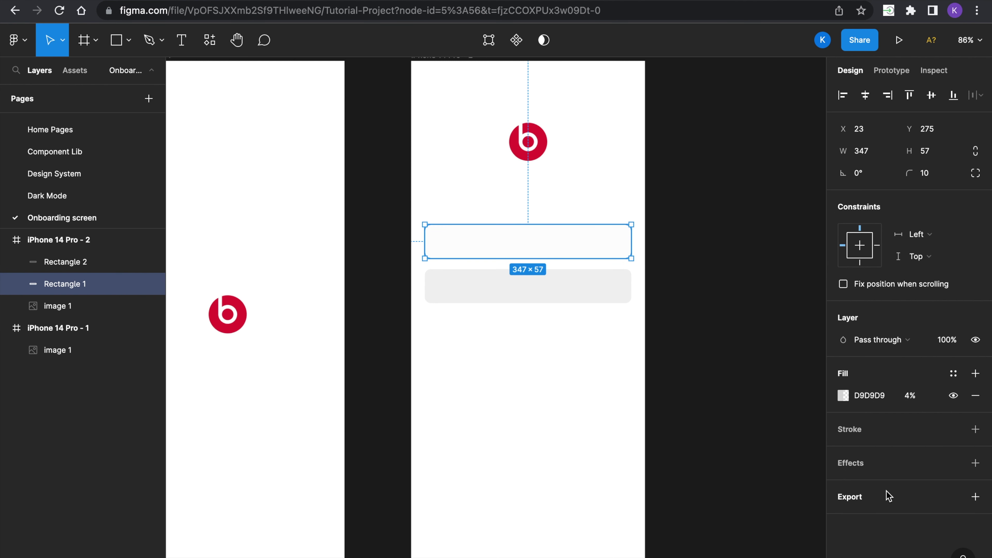
left_click(879, 463)
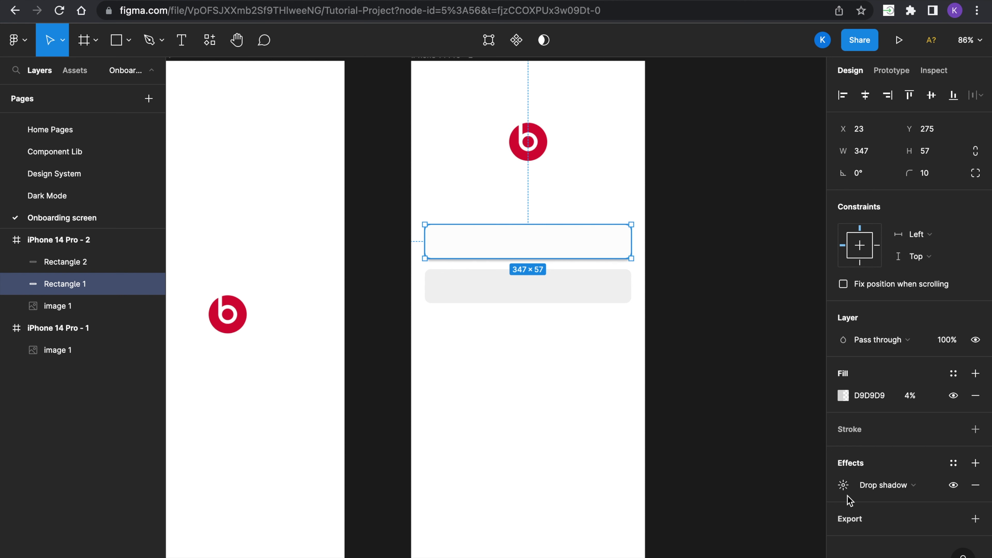
Set the upper rectangle's drop shadow to blur 10 at 5% opacity
left_click(843, 485)
left_click(780, 487)
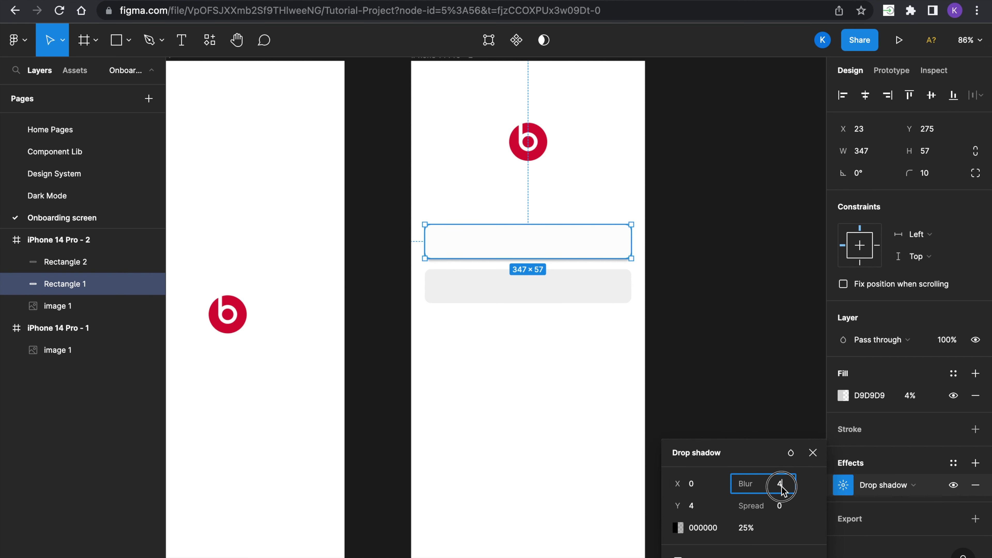
key("Return")
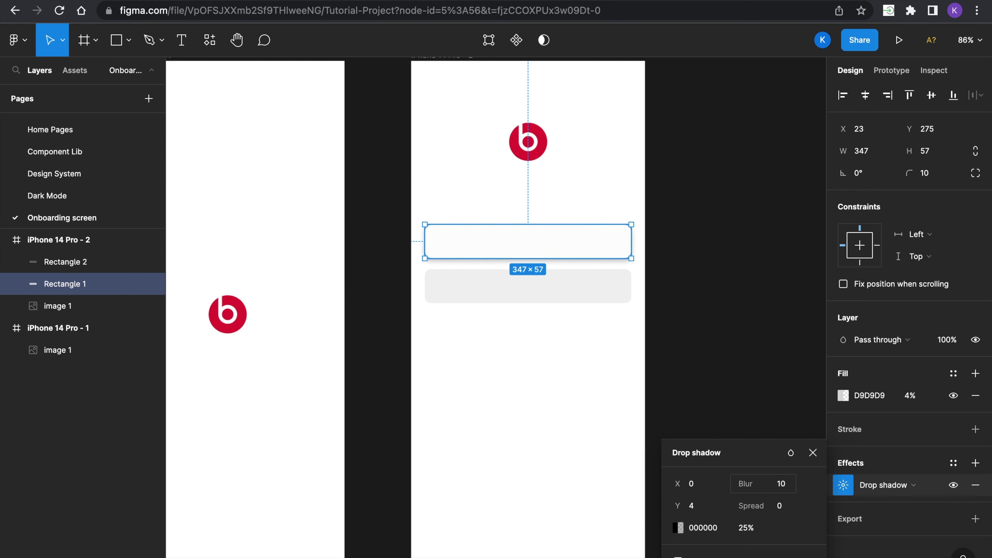
left_click(747, 528)
type("5")
key("Return")
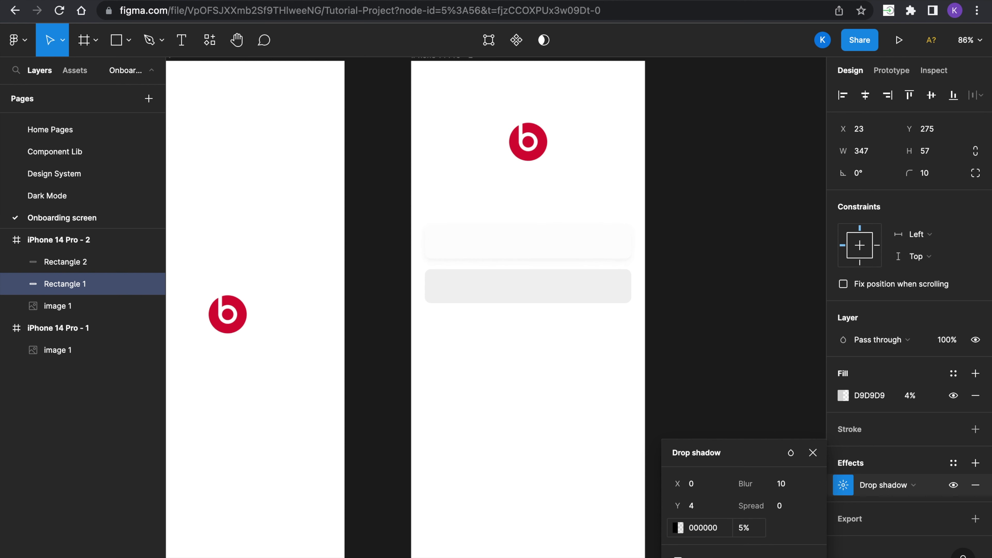
left_click(813, 452)
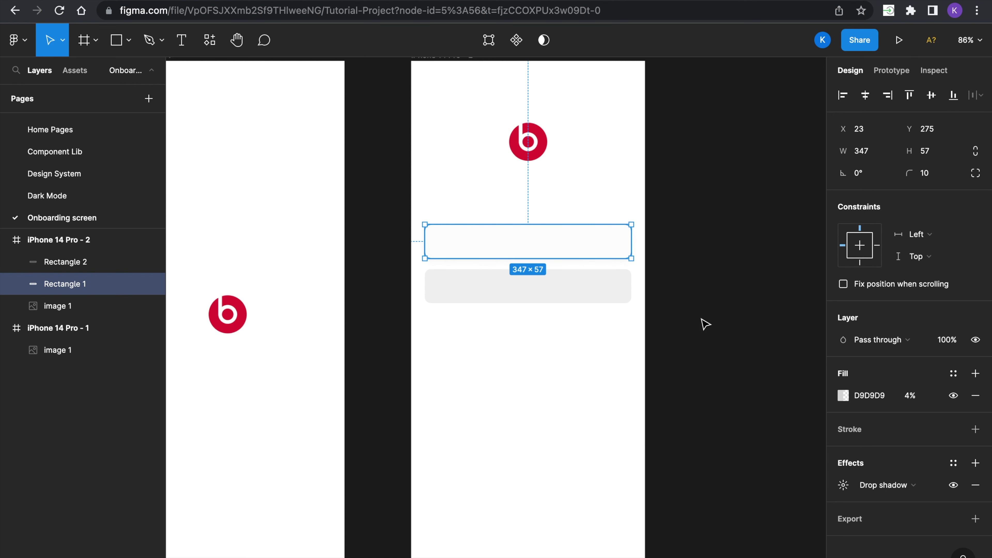
left_click(705, 321)
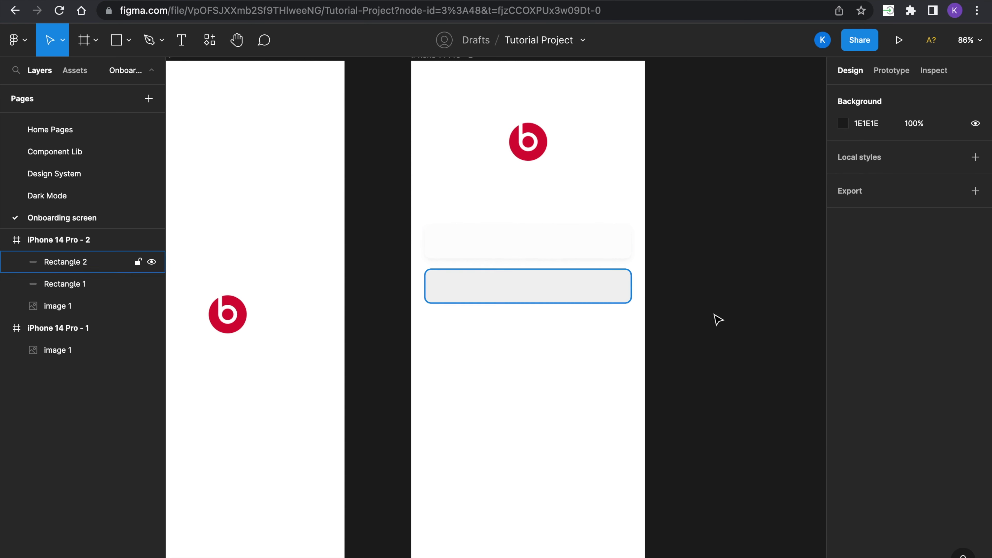
Add a black 1-px inside stroke at 4% opacity to the upper rectangle
left_click(548, 253)
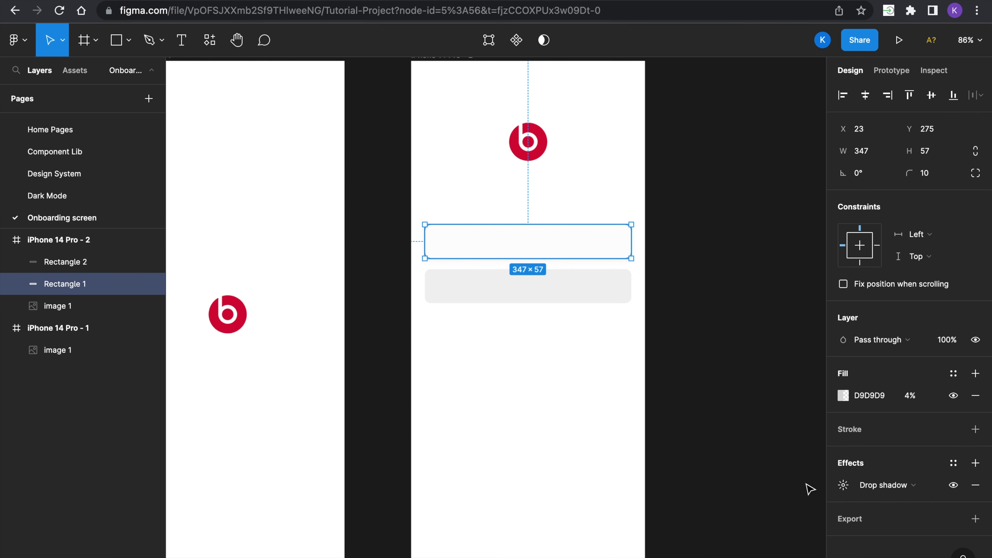
left_click(883, 426)
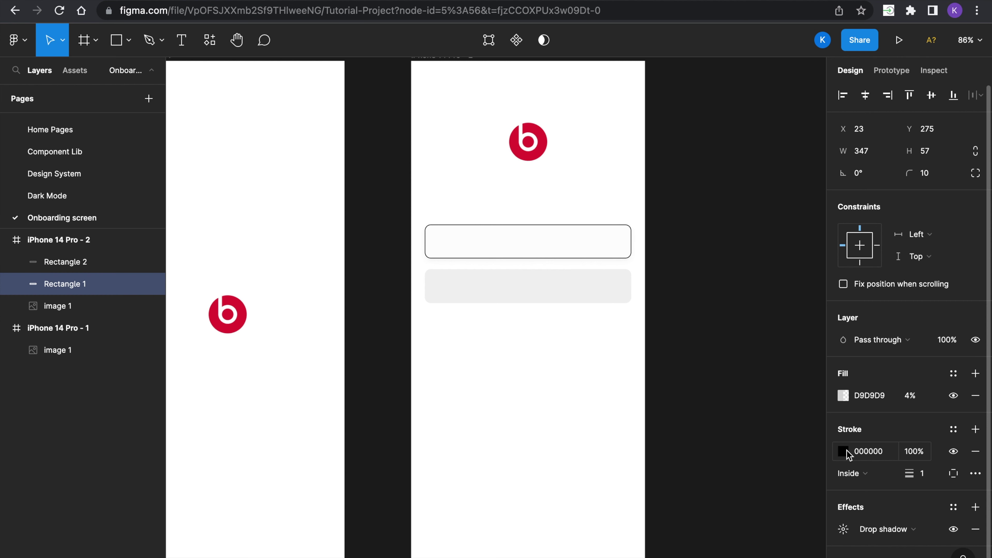
left_click(843, 451)
mouse_move(812, 449)
left_mouse_down()
mouse_move(700, 440)
mouse_move(709, 439)
left_mouse_up()
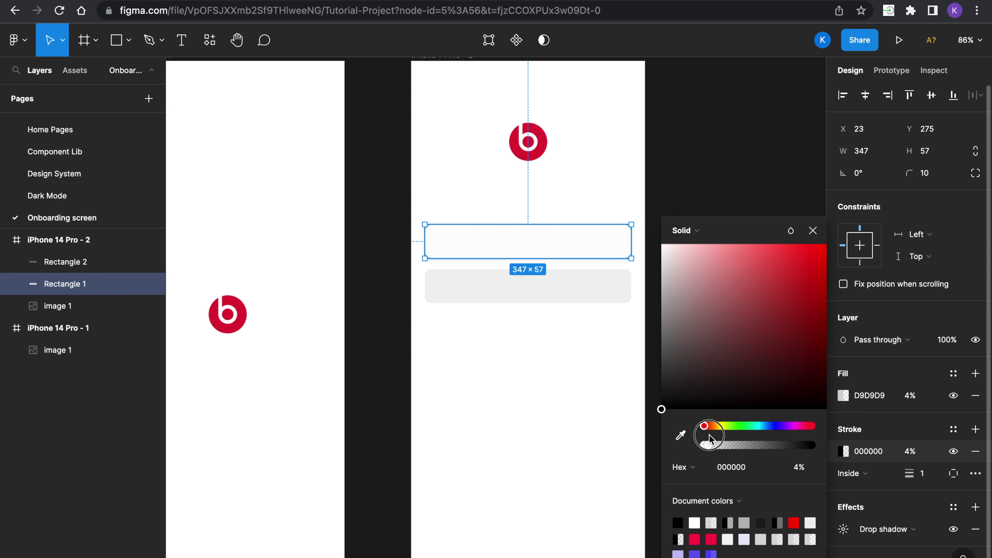
left_click(813, 230)
left_click(733, 291)
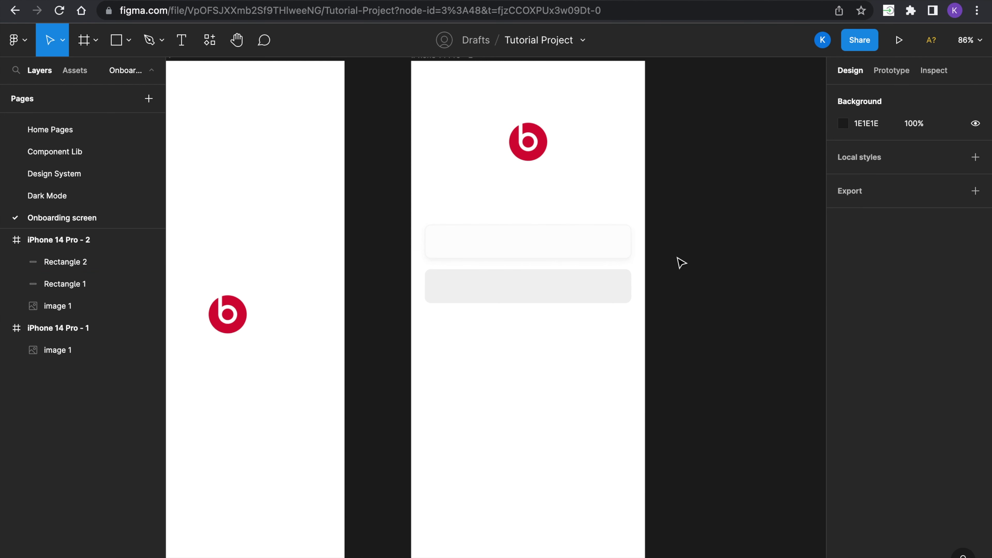
Move the faint shadowed field down near the bottom of the second screen
left_click(559, 247)
left_click(710, 252)
left_click_drag(549, 246, 555, 461)
Move the grey field up under the logo and duplicate it into four stacked fields
left_click(539, 288)
left_click_drag(540, 291, 540, 237)
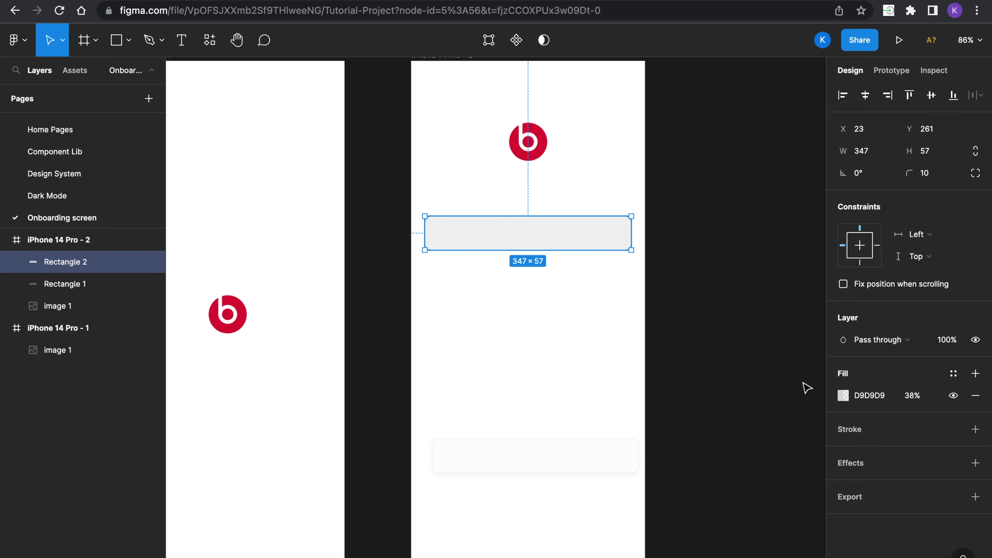
key("ctrl+d")
left_click_drag(574, 240, 576, 282)
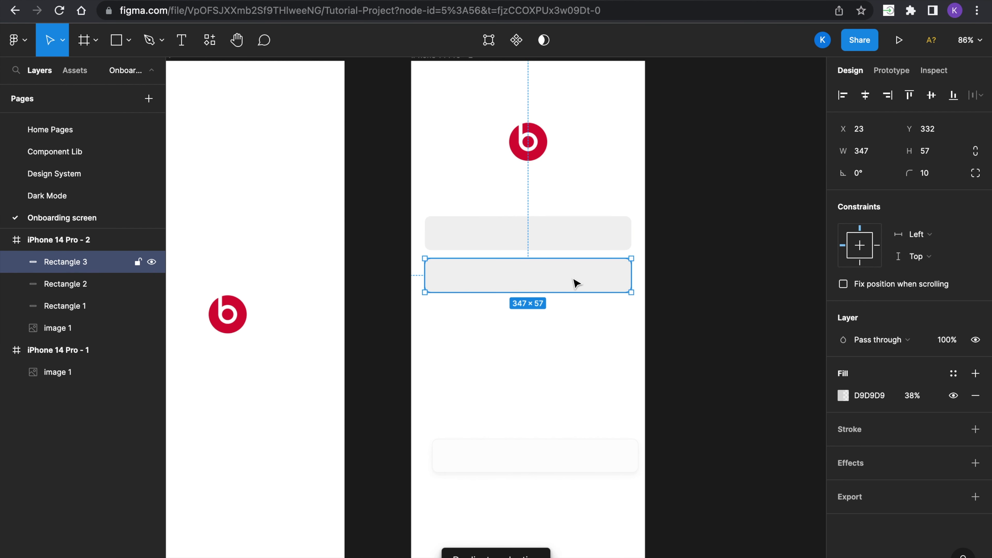
key("ctrl+d")
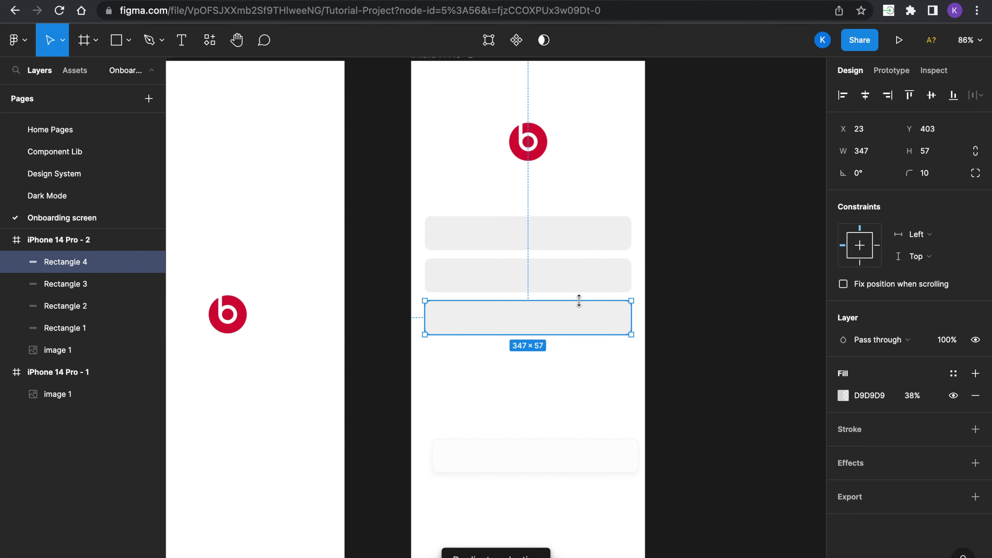
key("ctrl+d")
left_click(712, 331)
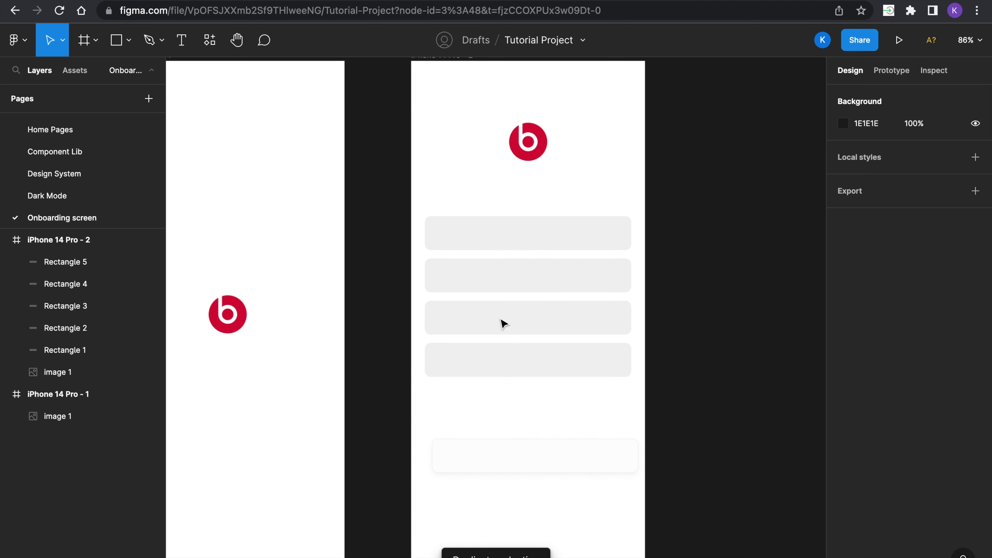
left_click(542, 461)
Move the bottom box up under the fields, narrow it to 266 wide, and center it horizontally
left_click_drag(543, 463, 540, 428)
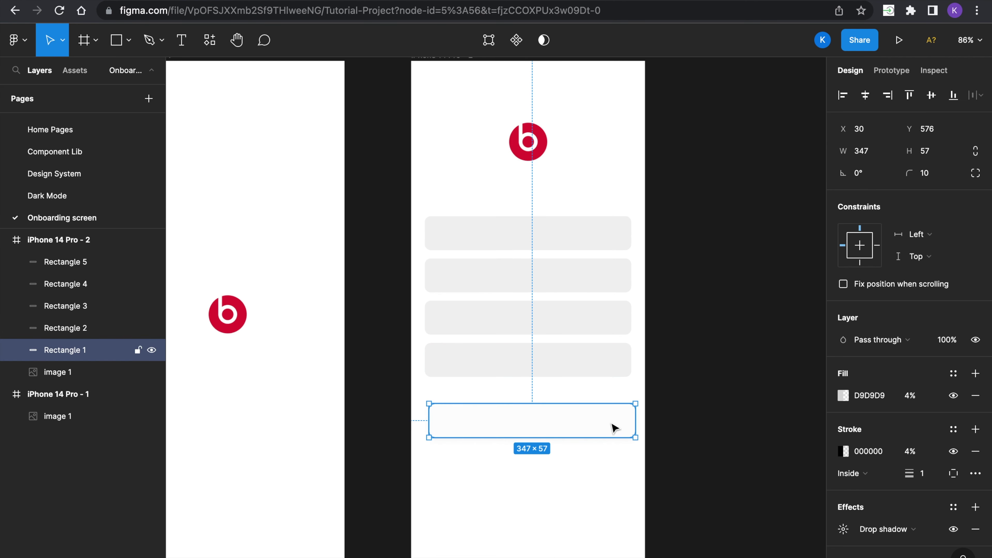
left_click_drag(636, 420, 603, 420)
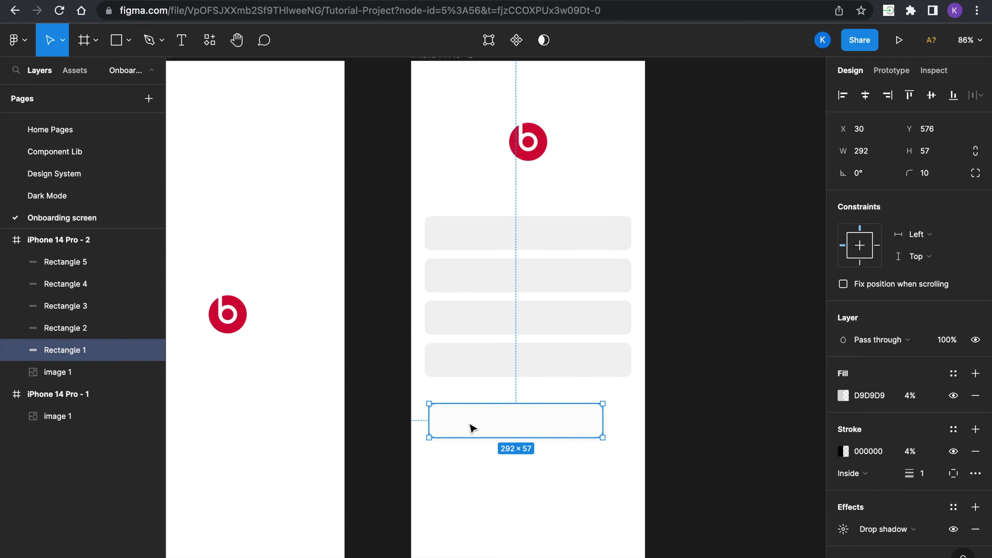
left_click_drag(429, 421, 444, 421)
left_click(865, 95)
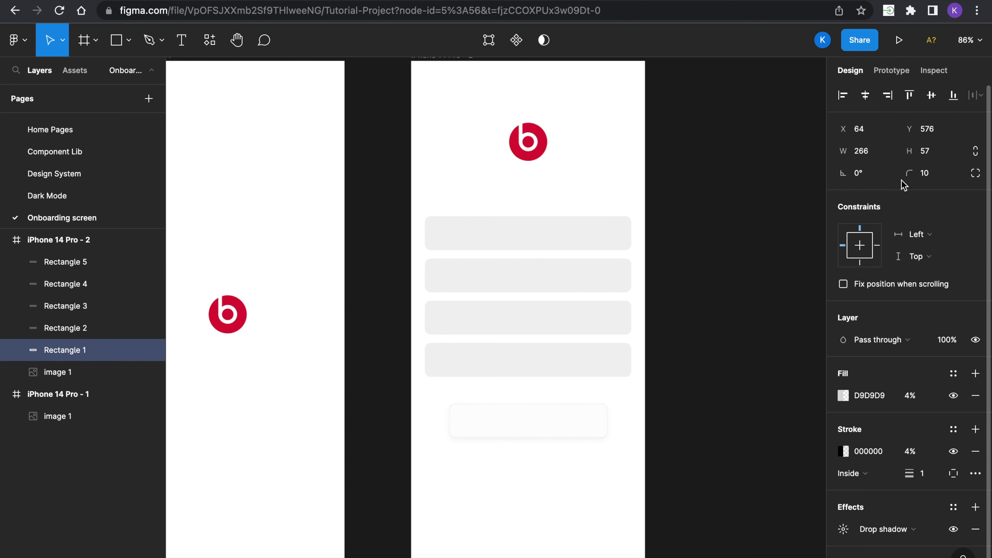
Fill the button with the logo's red, E2203A, sampled from the logo
left_click(845, 398)
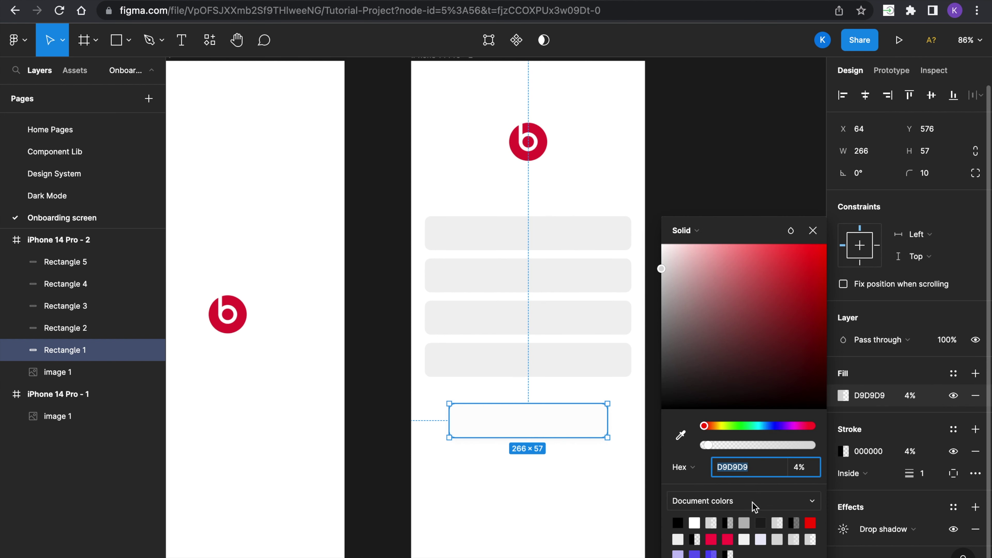
left_click(670, 434)
left_click(536, 130)
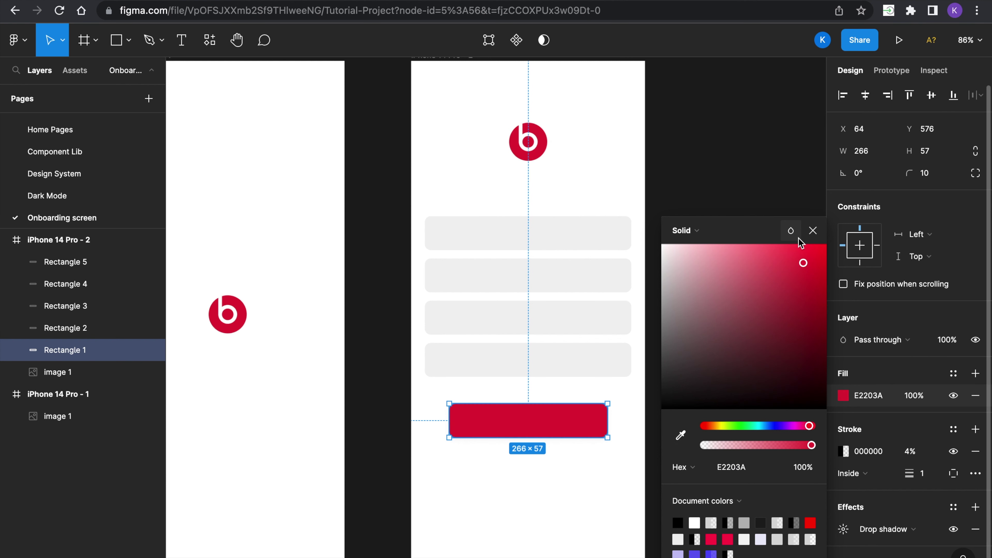
left_click(818, 230)
left_click(754, 244)
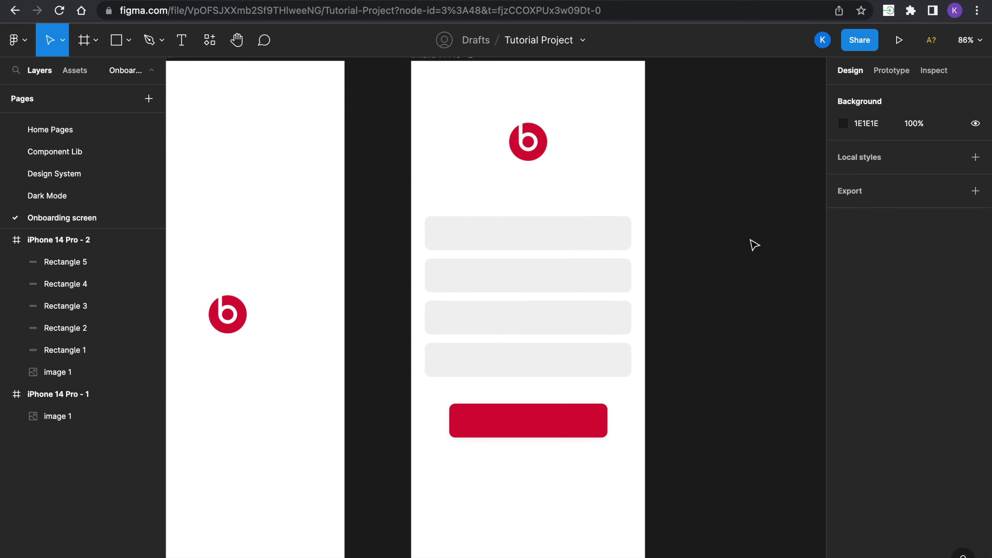
left_click(509, 432)
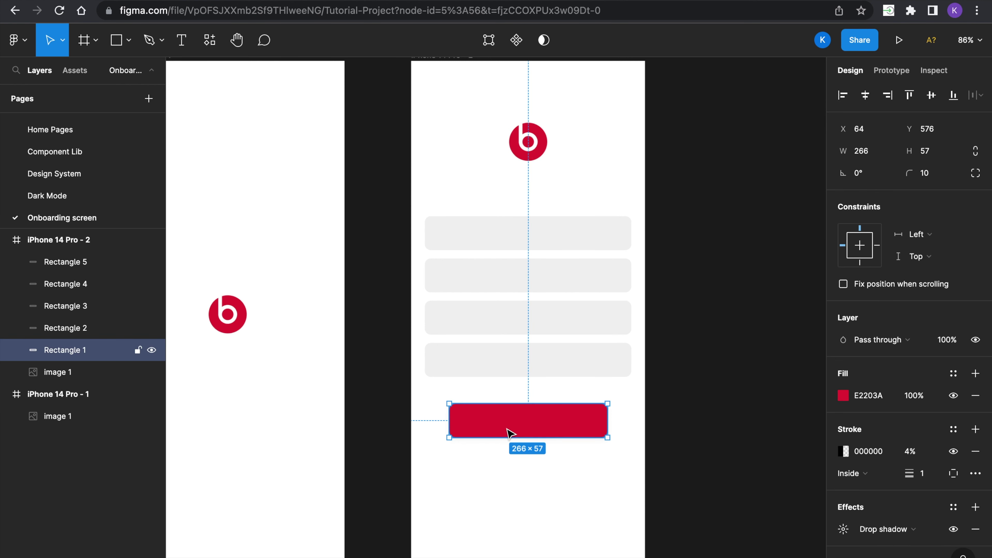
scroll(509, 432, "right", 3)
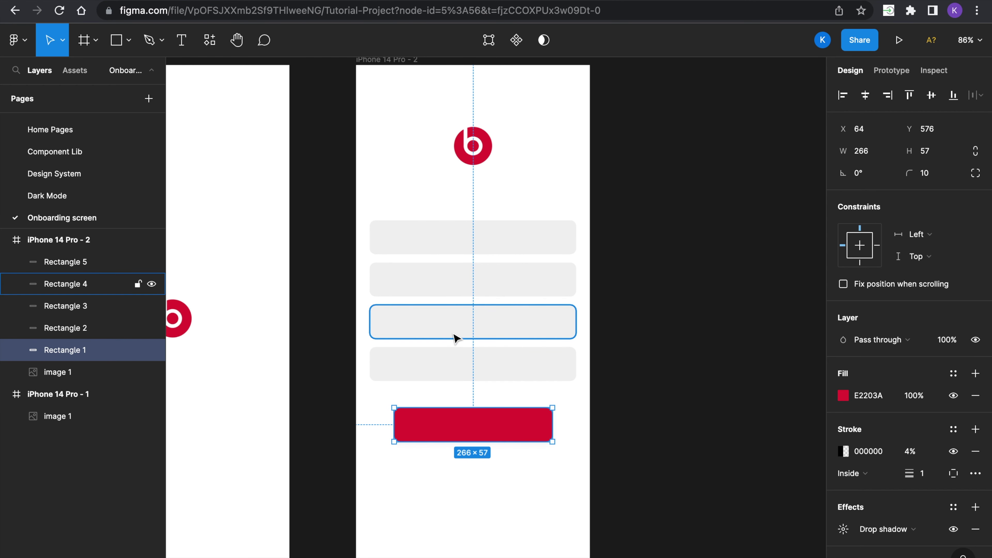
left_click(181, 39)
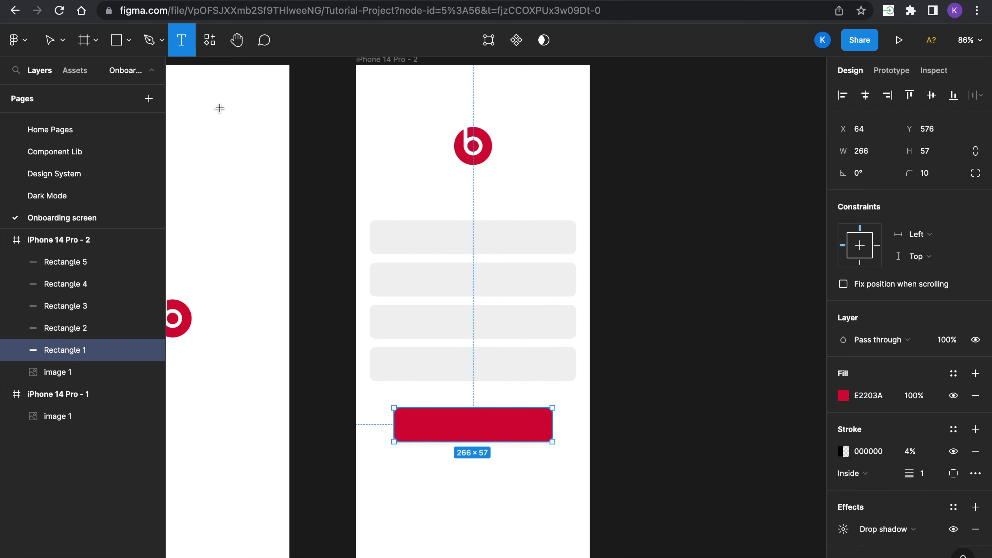
Add a 'Name' label in the first field at size 14 with 54% fill opacity
left_click(410, 237)
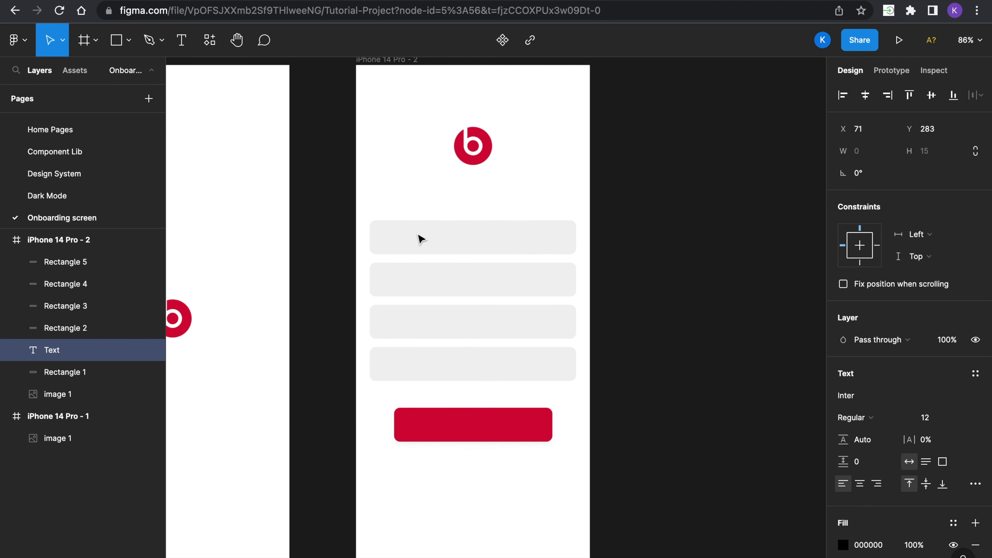
type("Name")
key("Escape")
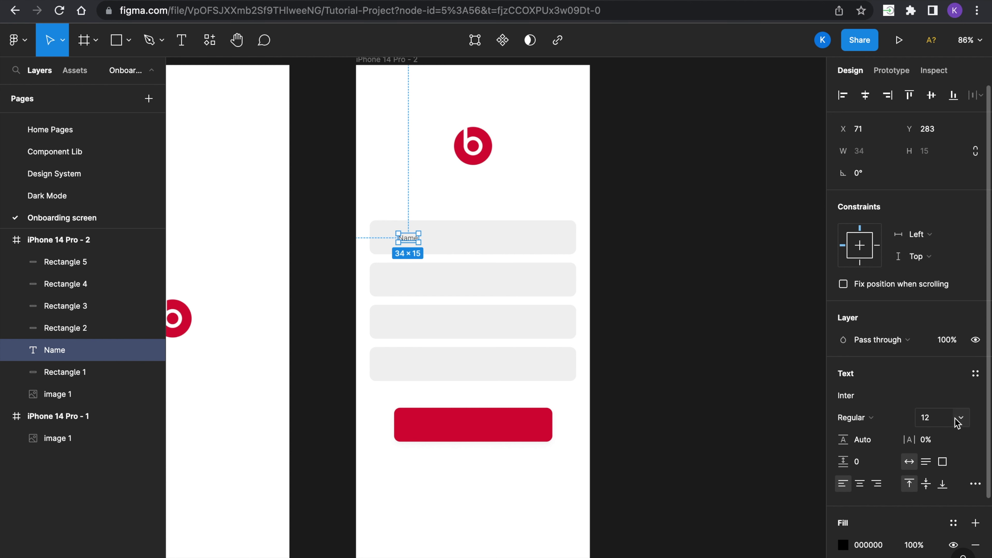
left_click(961, 424)
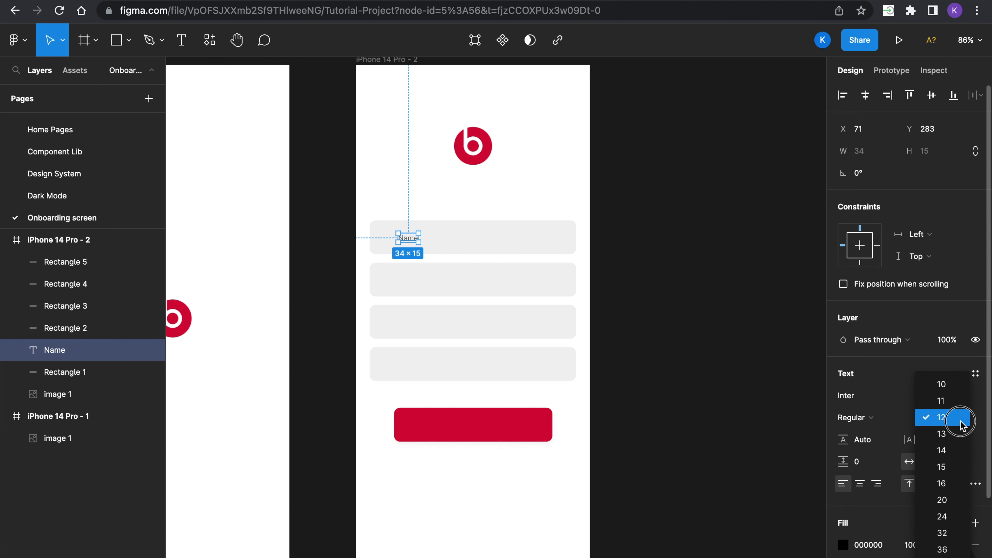
left_click(955, 450)
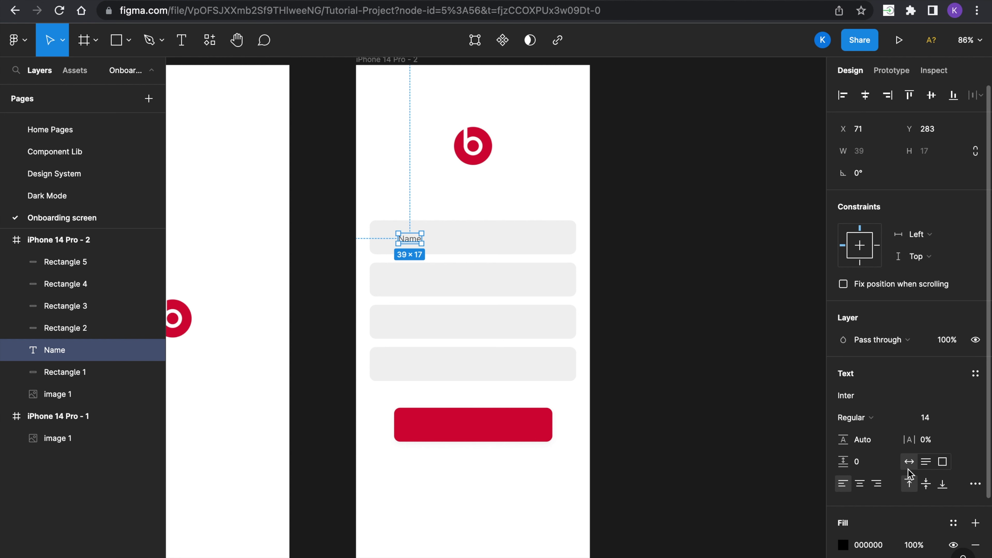
left_click(843, 545)
left_click_drag(811, 446, 762, 446)
left_click(812, 230)
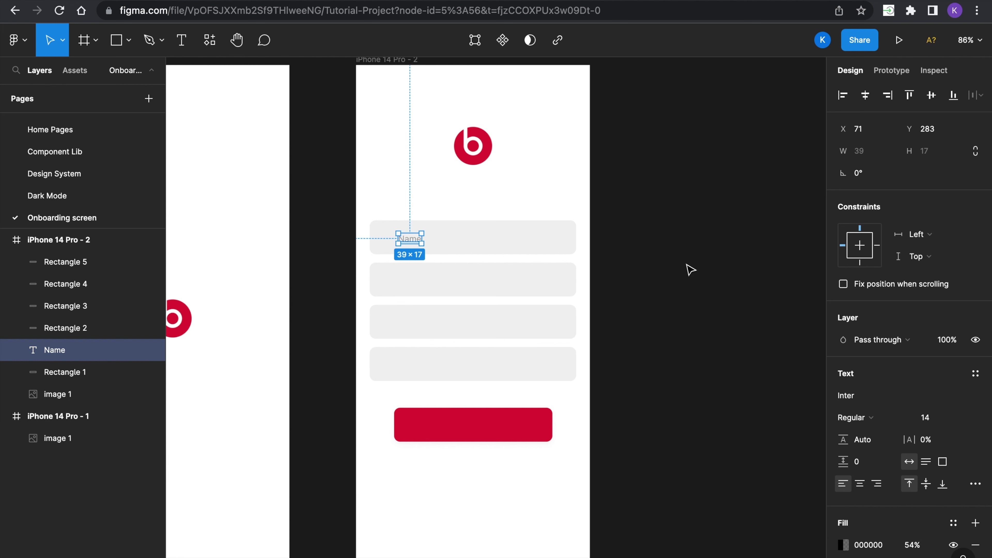
key("Up")
key("Up")
key("Up")
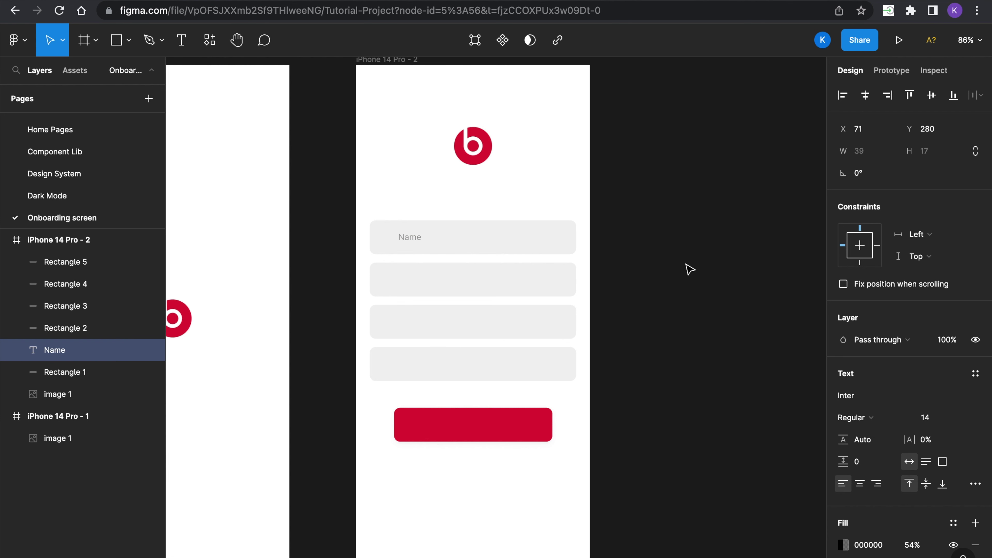
Copy the label into the second field and send the first two boxes behind their labels
key("super+d")
left_click_drag(410, 251, 409, 294)
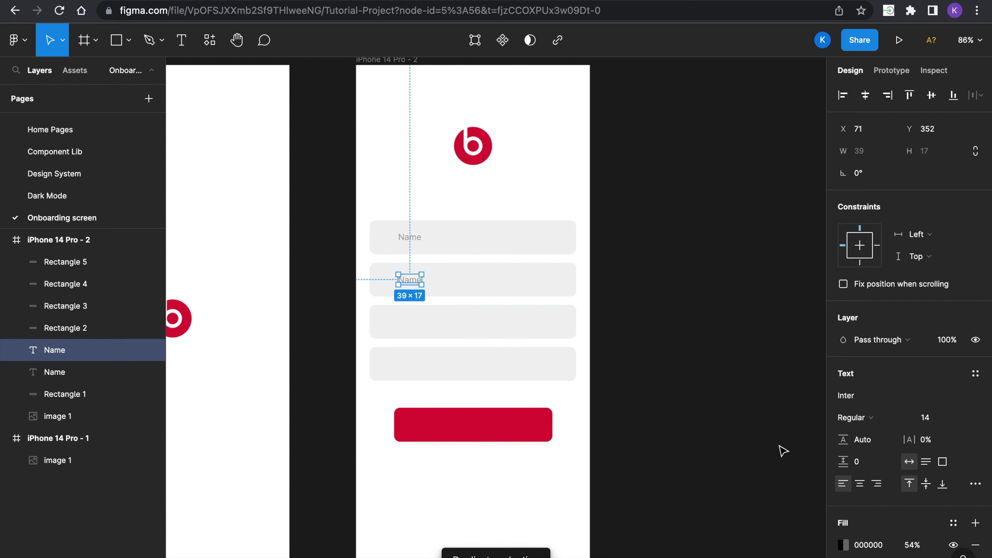
double_click(410, 281)
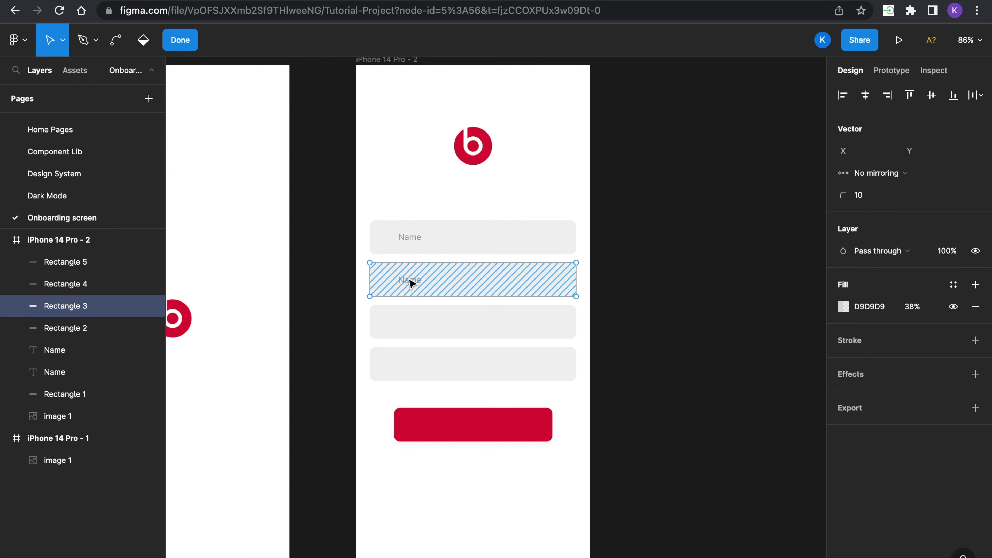
left_click(687, 272)
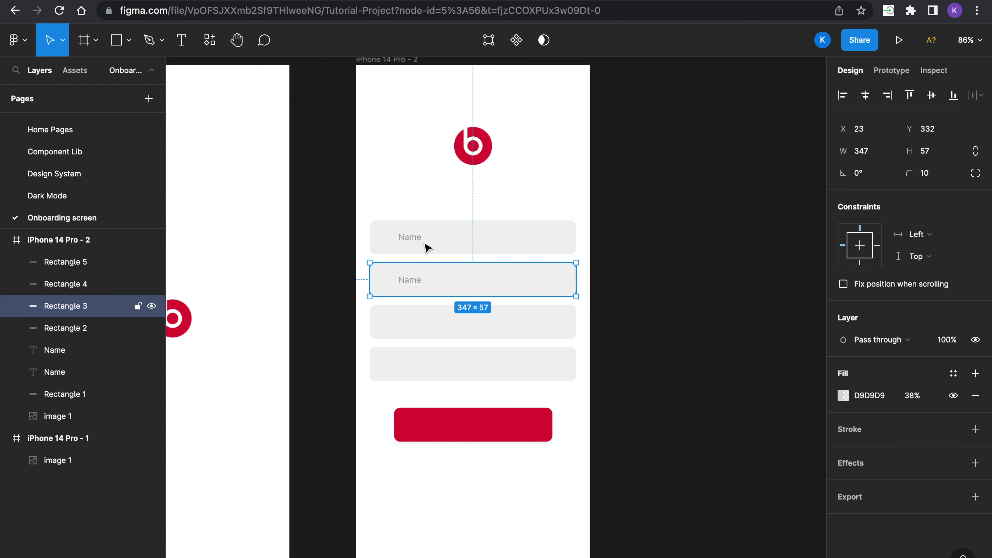
left_click(416, 235)
double_click(409, 241)
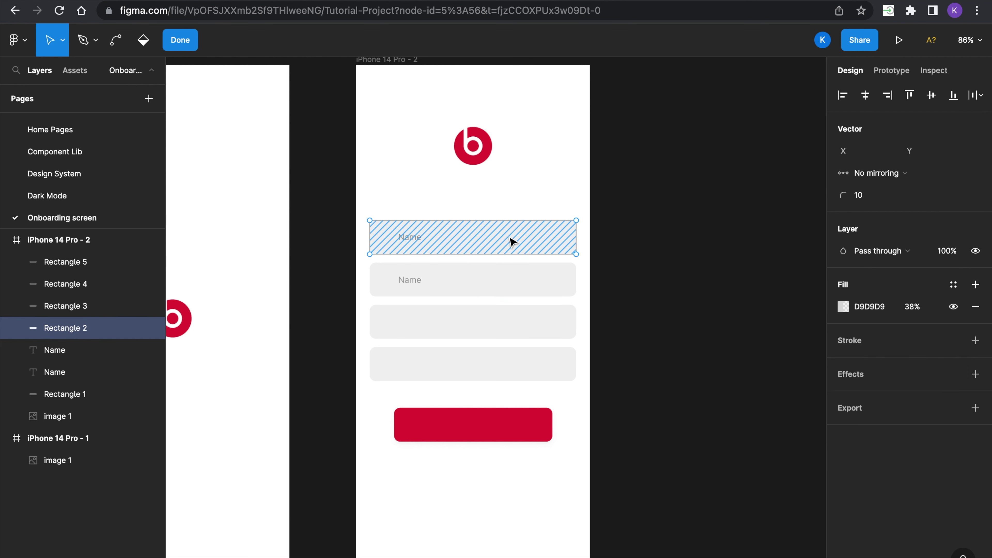
left_click(703, 226)
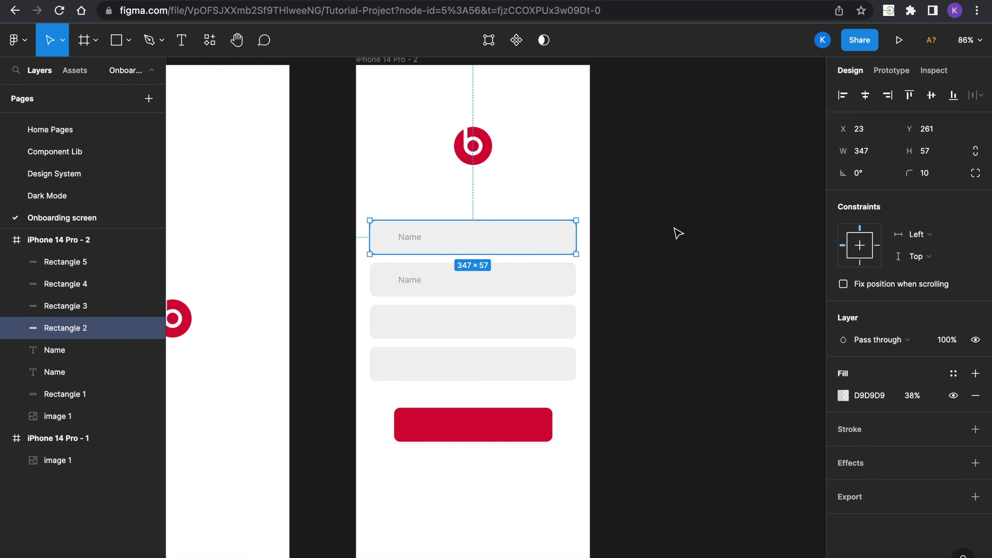
key("bracketleft")
left_click(500, 281)
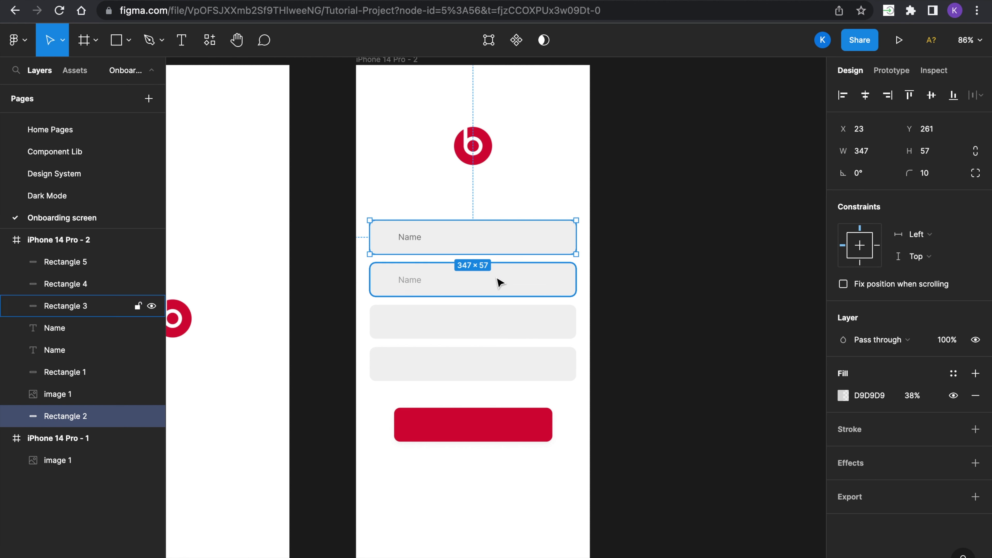
key("bracketleft")
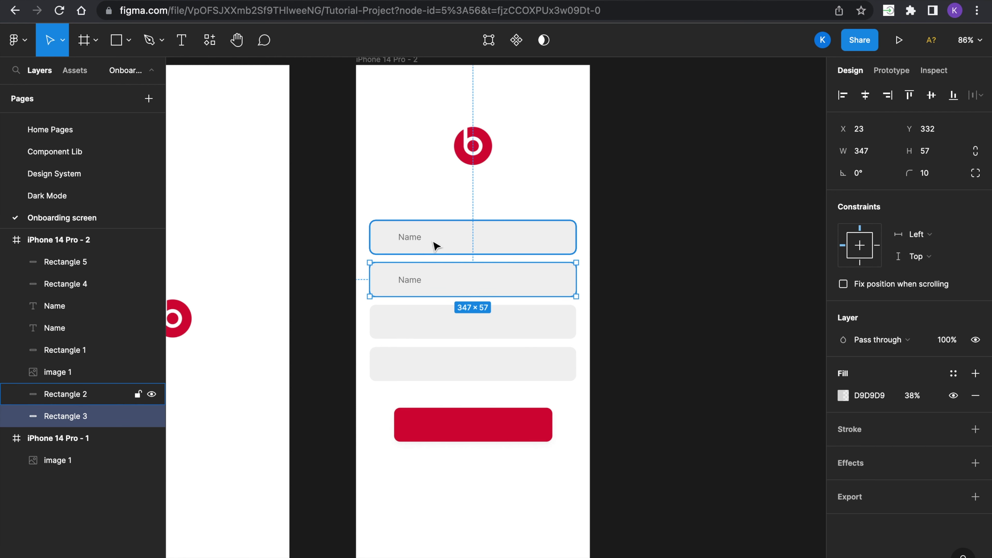
Change the second label to 'Email' and copy it into the third field
left_click(413, 240)
double_click(410, 279)
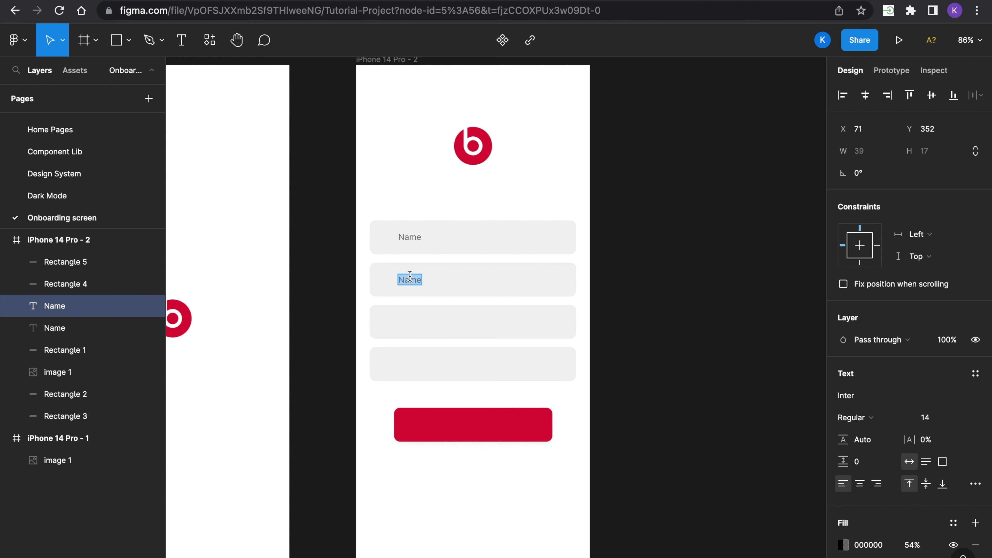
type("E")
key("Escape")
key("super+d")
left_click_drag(411, 280, 415, 323)
Send the third and fourth boxes behind their labels, relabel the third 'Password', and copy it down
left_click(460, 324)
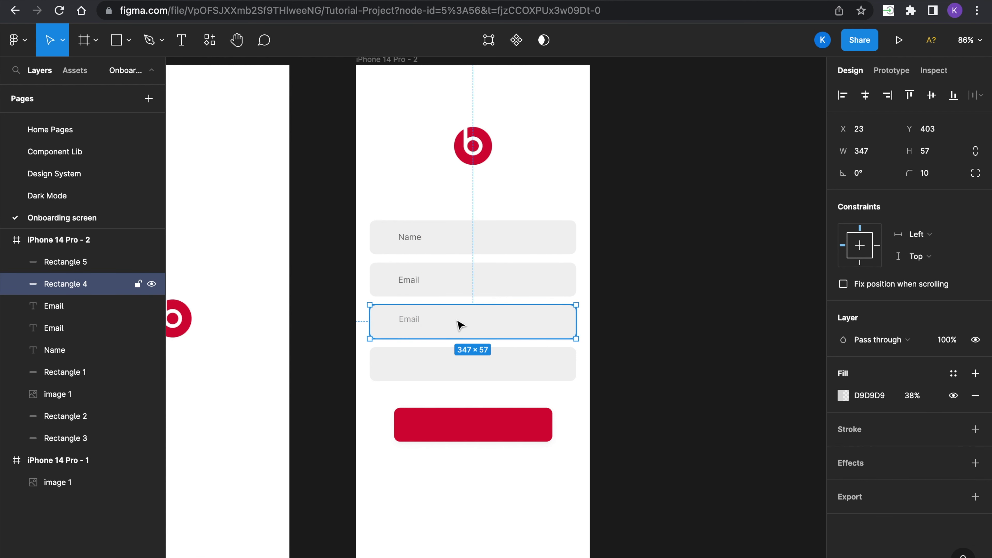
key("bracketleft")
left_click(467, 373)
key("bracketleft")
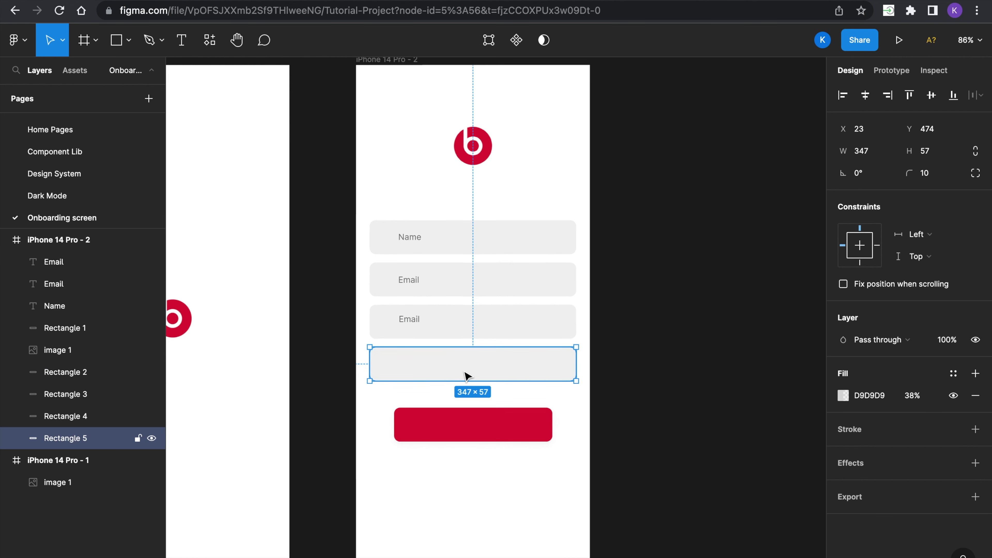
left_click_drag(414, 321, 413, 322)
double_click(410, 321)
type("Password")
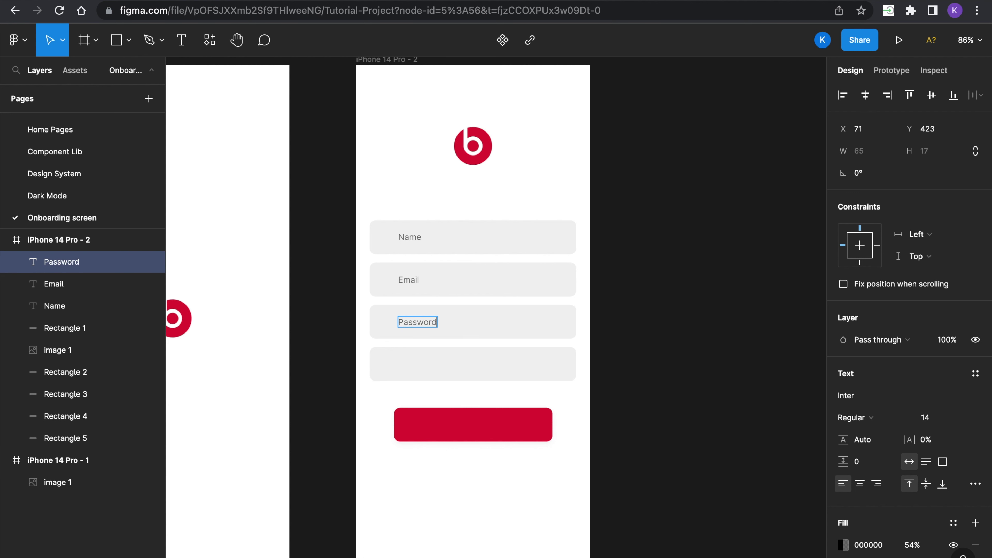
key("ctrl+d")
left_click_drag(419, 322, 416, 371)
Edit the fourth field's label to read 'Retype-Password'
double_click(405, 364)
left_click(403, 365)
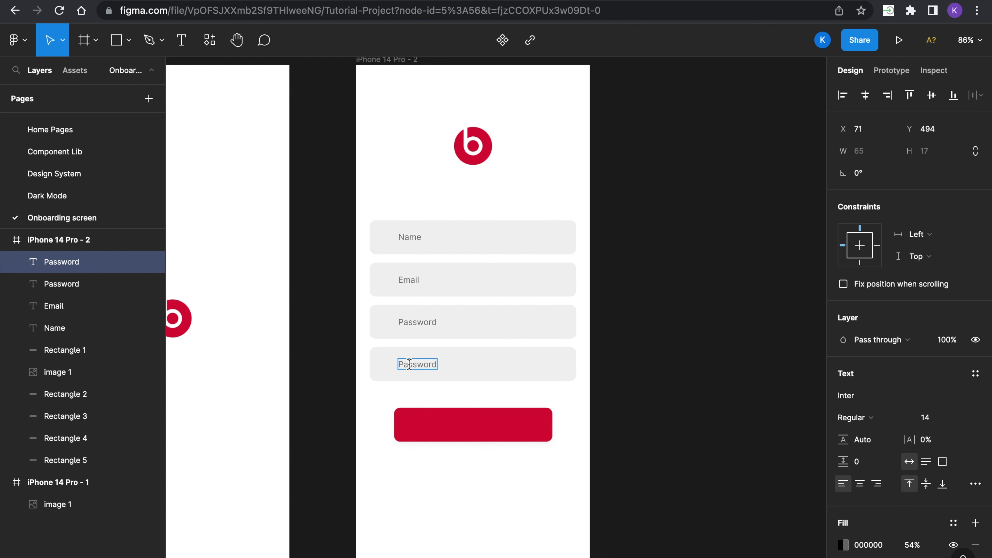
type("Retype")
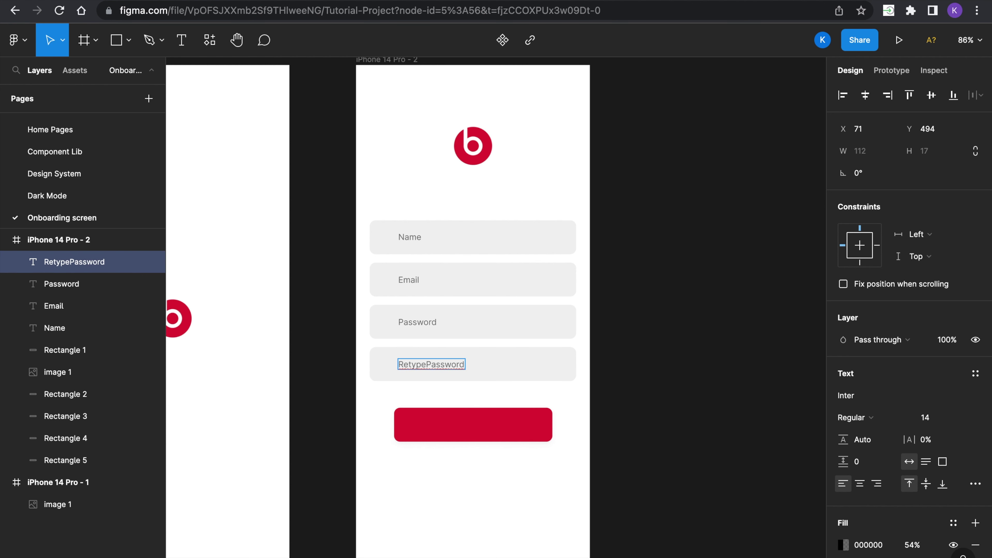
type("-")
left_click(680, 348)
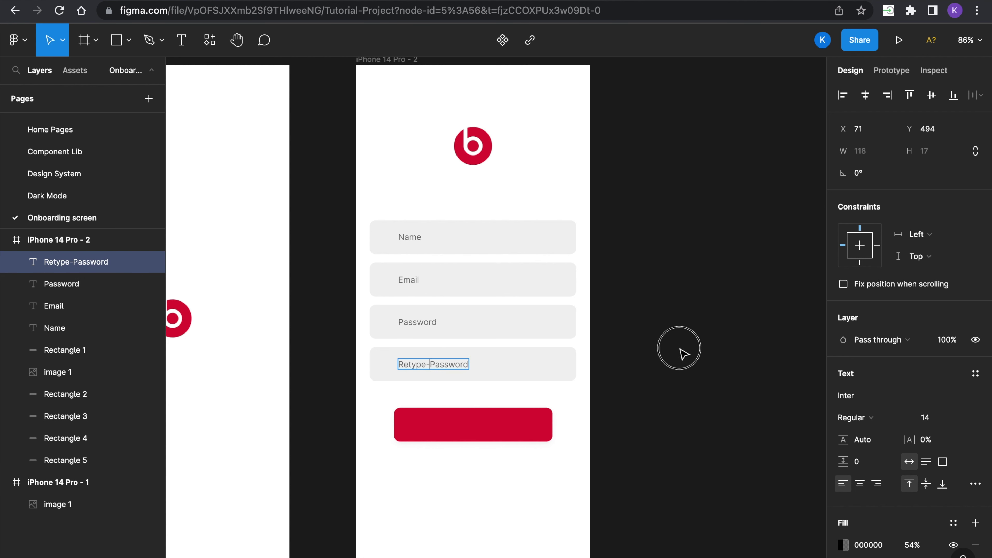
right_click(681, 346)
Insert the user icon from the Feather Icons plugin
mouse_move(742, 464)
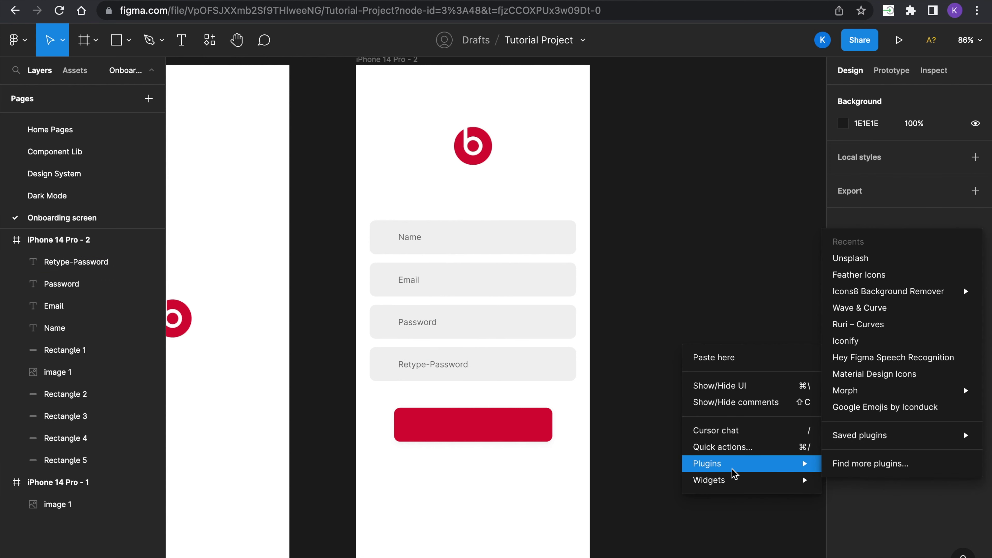
left_click(862, 277)
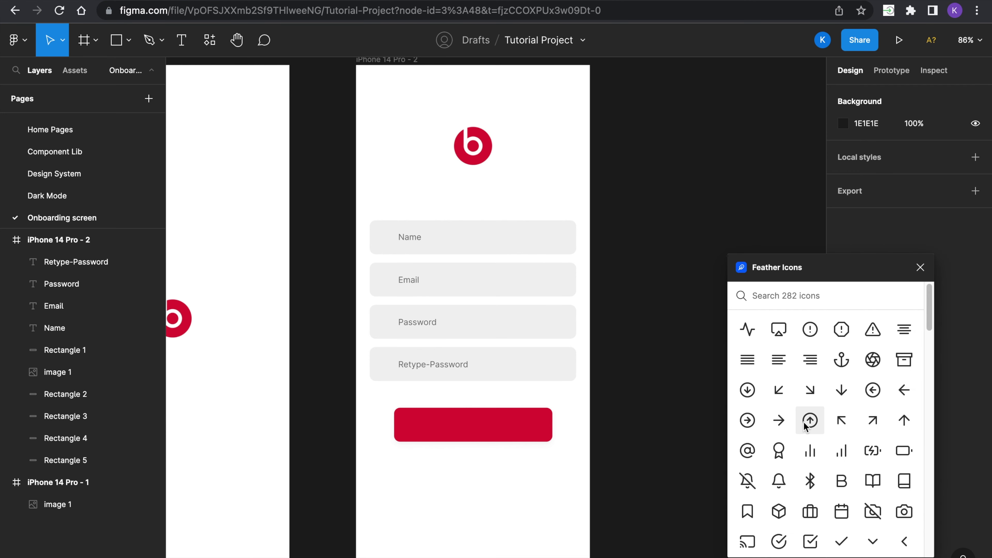
scroll(803, 424, "down", 12)
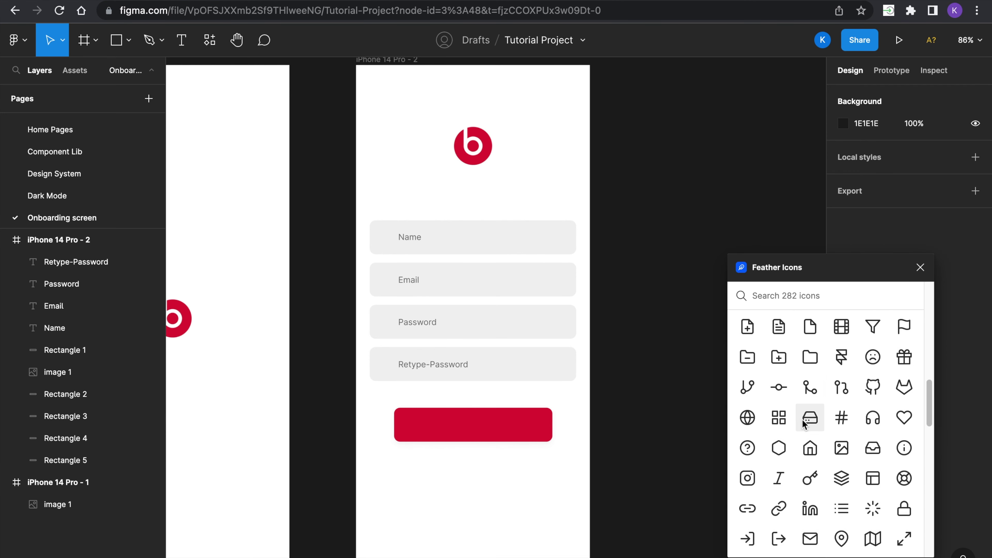
scroll(802, 424, "down", 10)
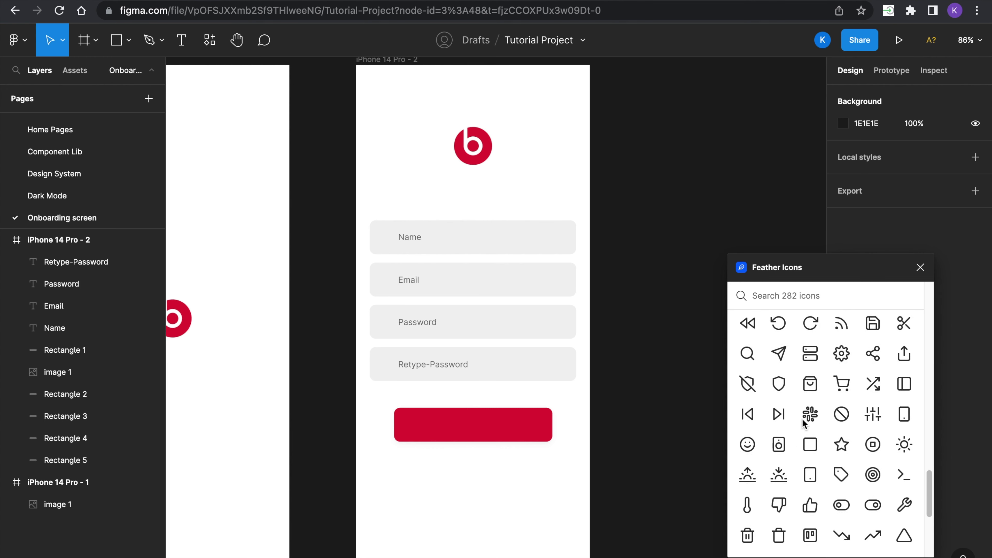
scroll(806, 428, "down", 2)
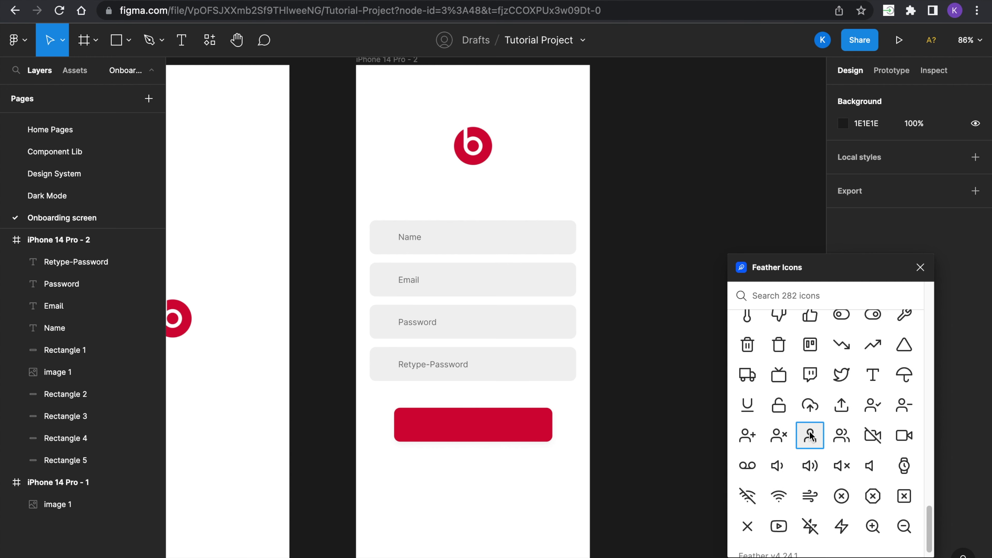
left_click(811, 435)
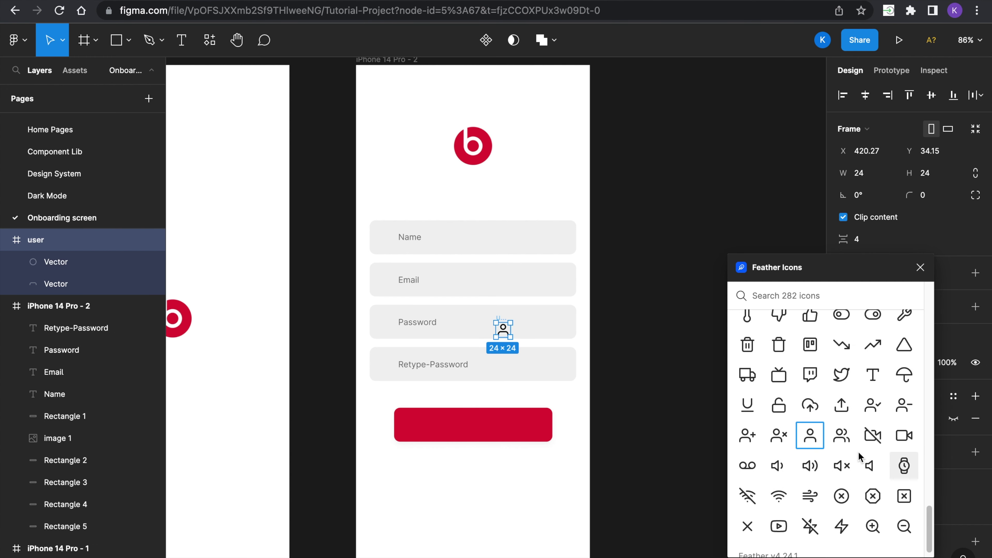
Add the mail and lock icons via search, placing the lock at the Retype-Password field's start
left_click(801, 300)
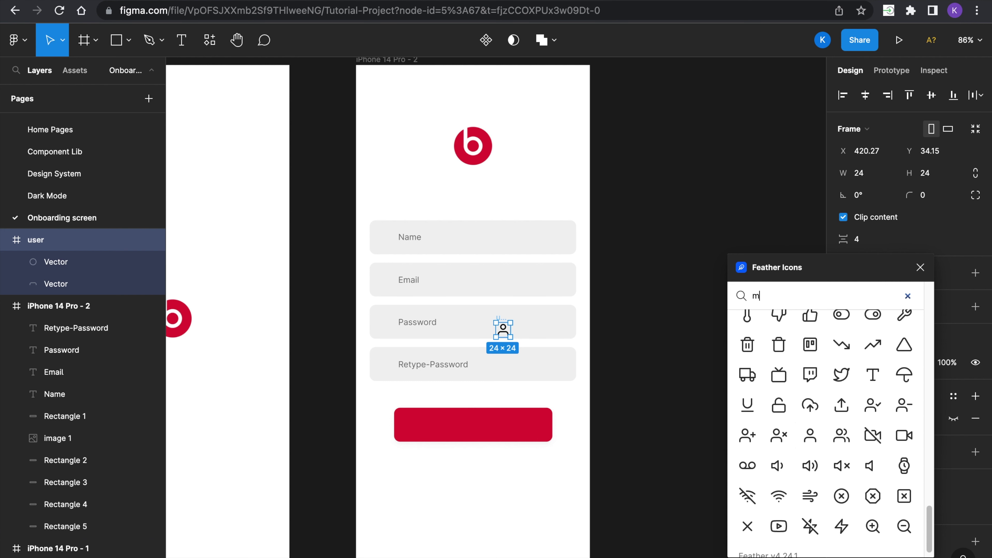
type("mai")
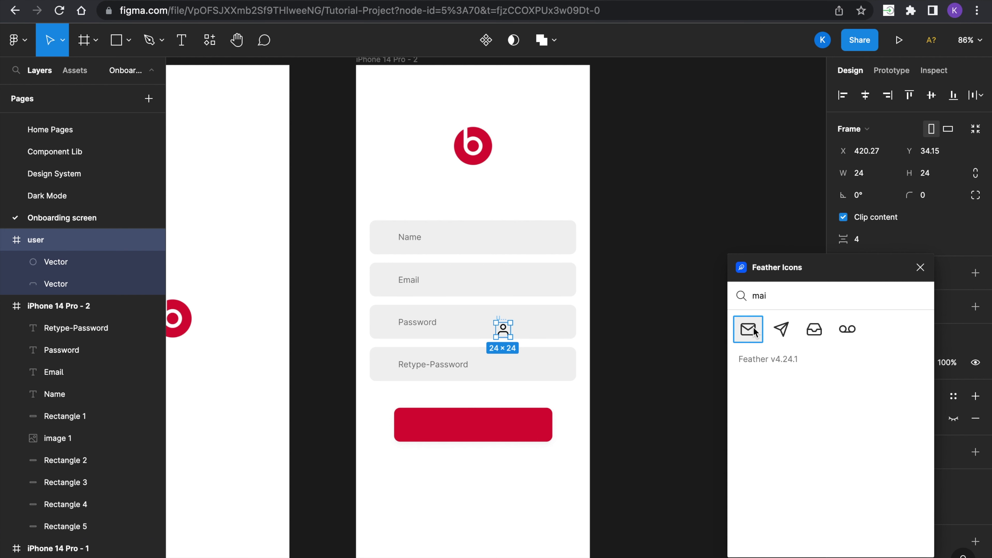
left_click(748, 329)
left_click(808, 301)
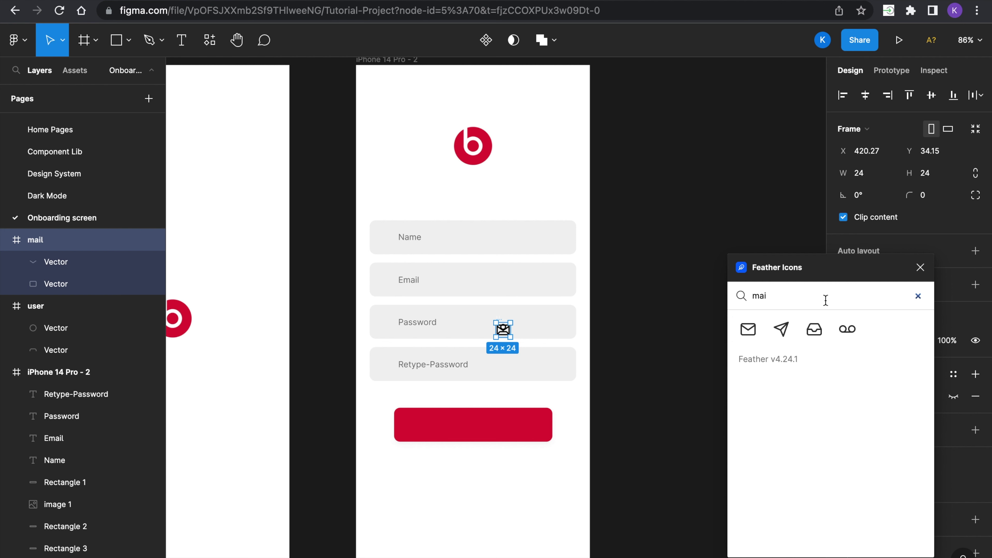
left_click(917, 297)
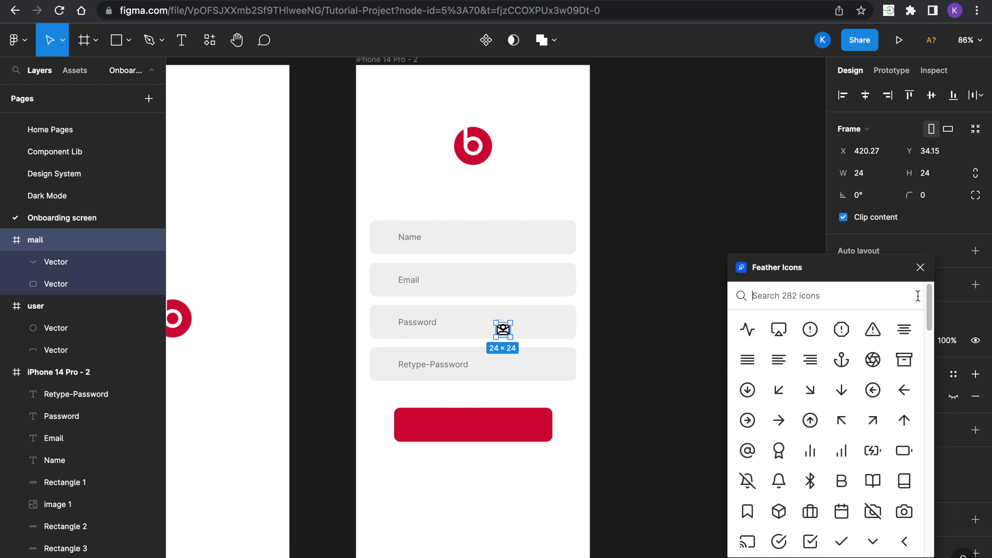
type("pa")
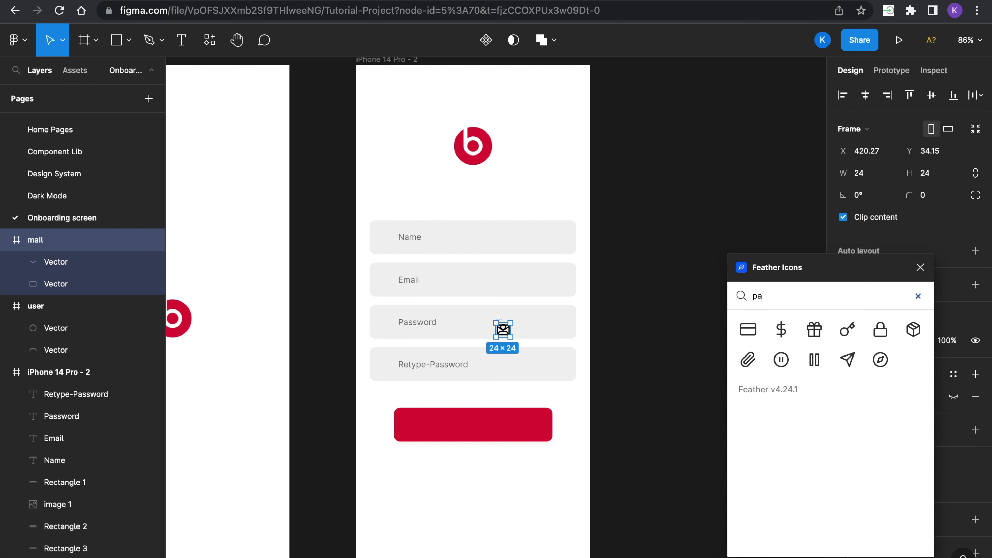
left_click(880, 329)
left_click(918, 297)
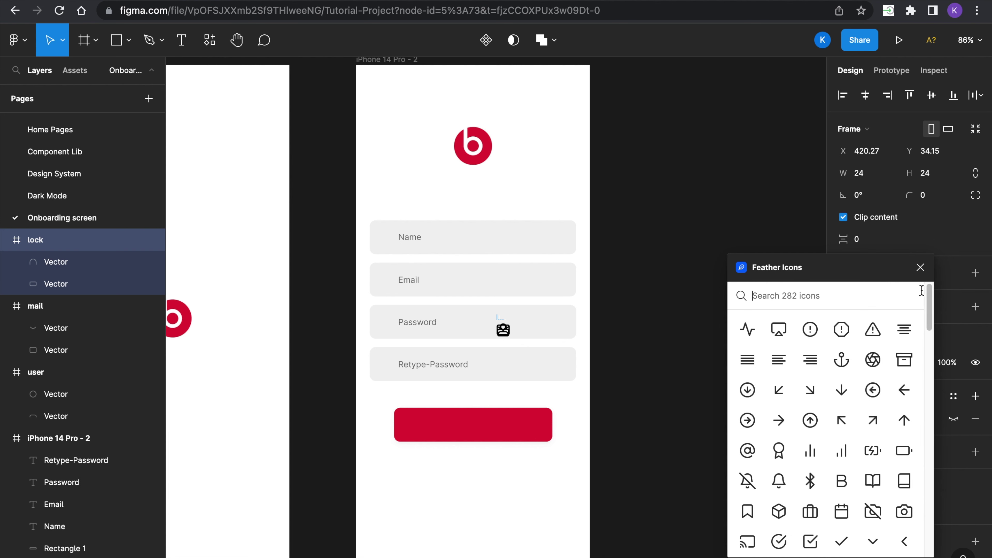
left_click_drag(499, 320, 381, 356)
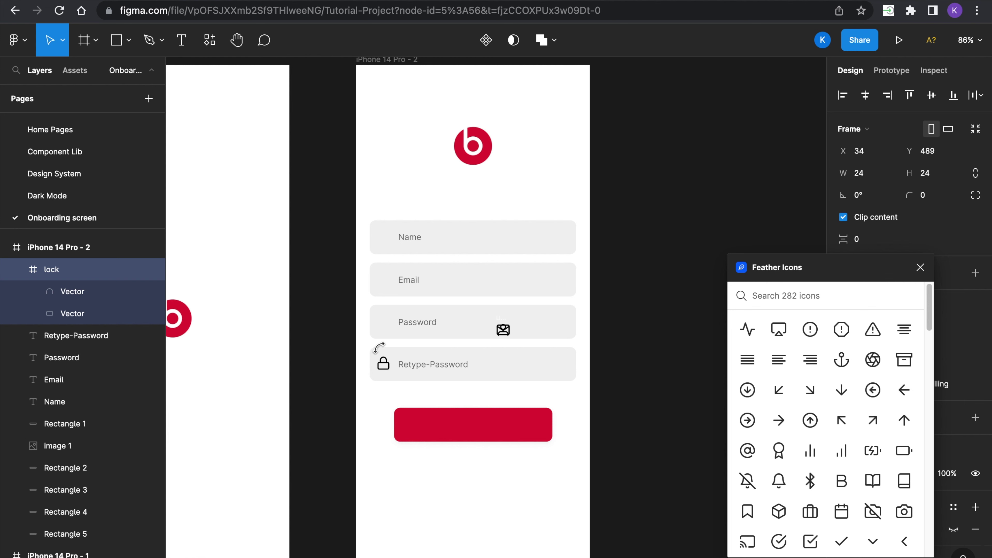
Put the user icon in Name, the mail icon in Email, and a lock copy in Password
left_click_drag(499, 326, 380, 318)
left_click_drag(502, 329, 377, 225)
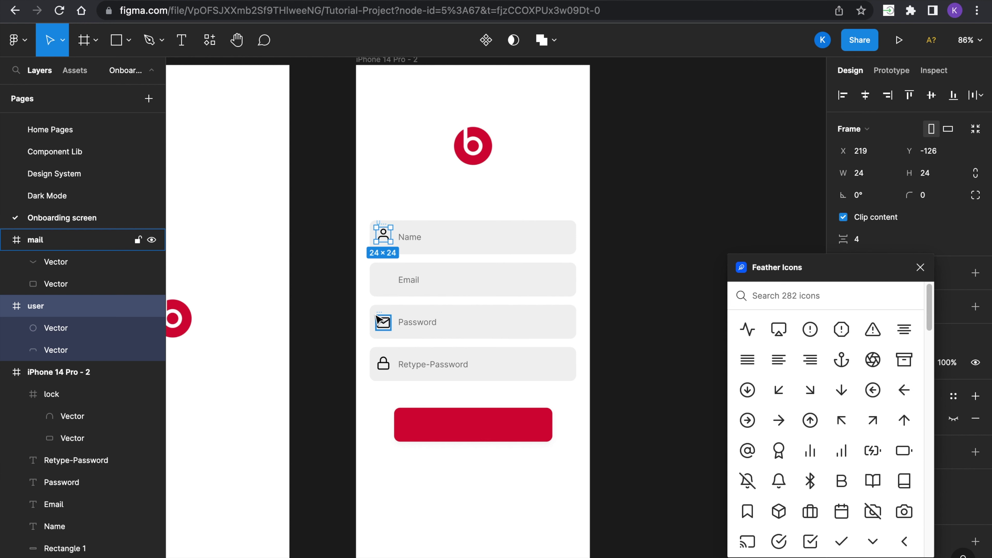
left_click(382, 321)
left_click_drag(379, 312, 378, 267)
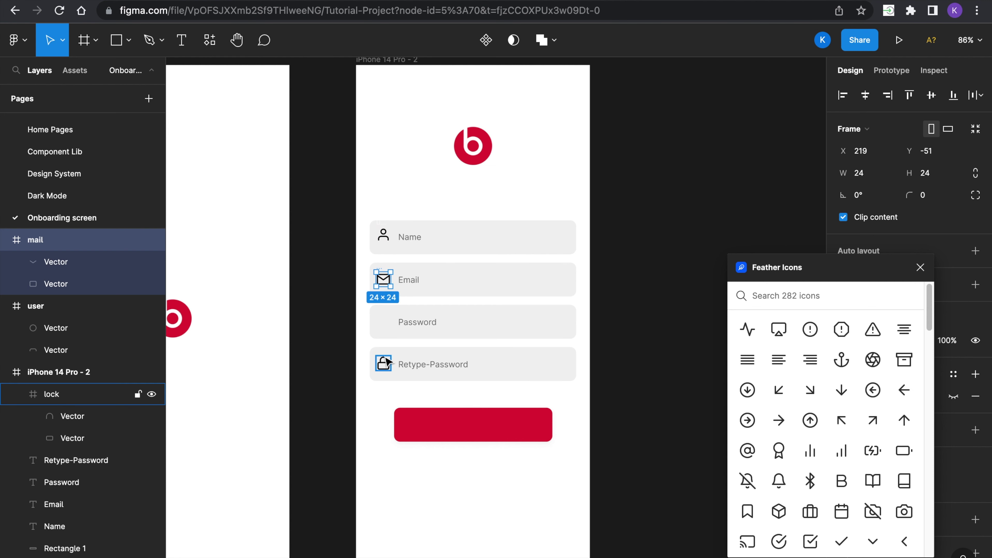
left_click_drag(383, 363, 384, 353)
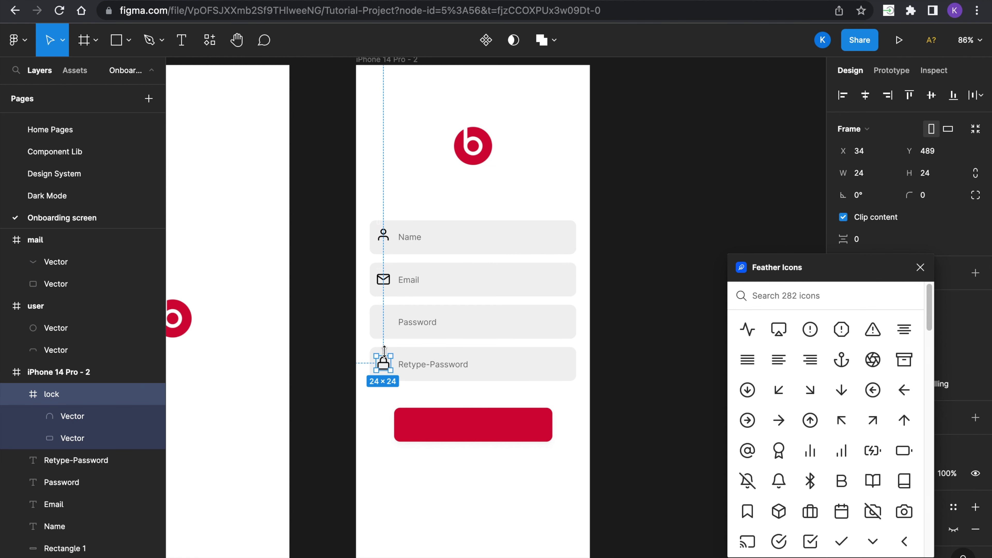
key("ctrl+d")
left_click_drag(383, 362, 389, 330)
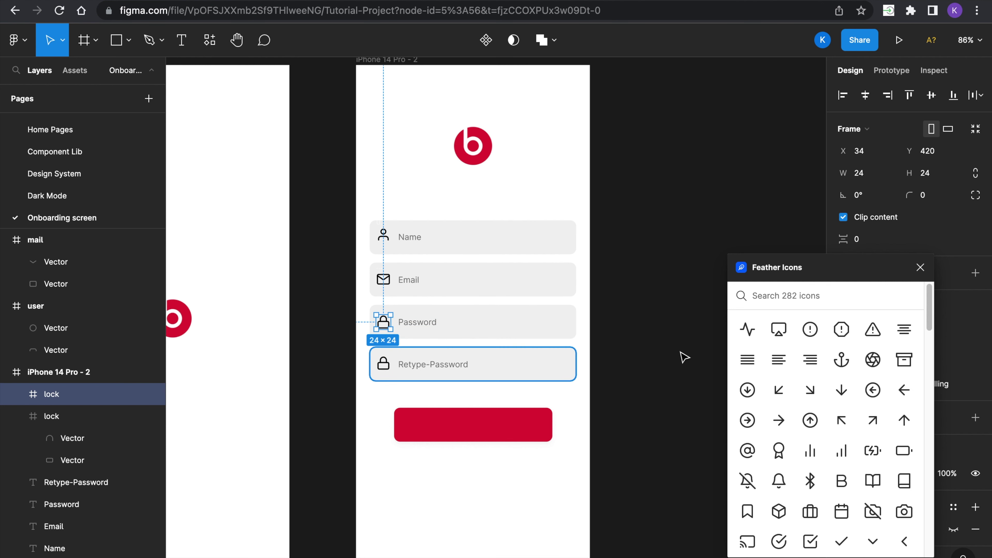
Insert the Feather 'eye' icon at the right end of the Retype-Password field
left_click(772, 297)
type("ey")
left_click(781, 329)
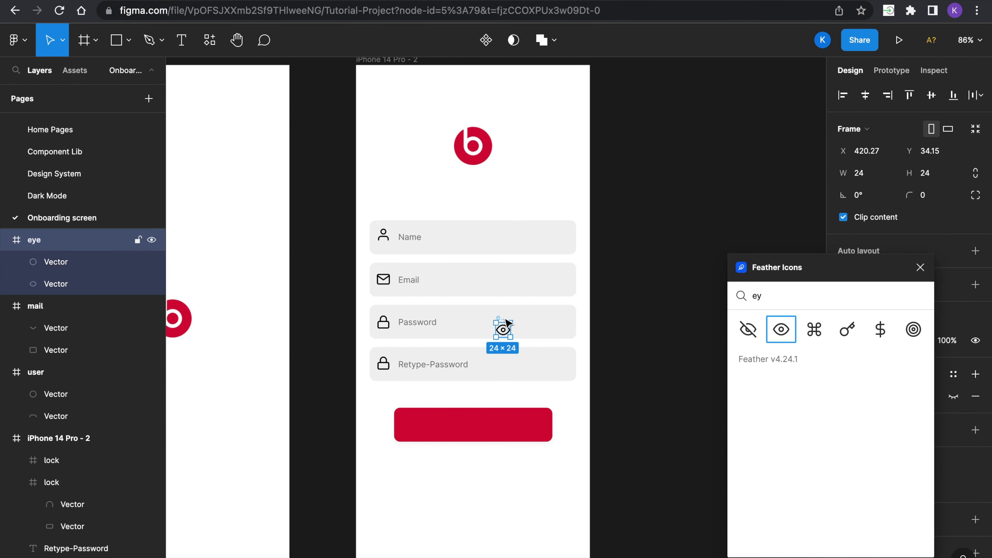
left_click_drag(500, 322, 556, 356)
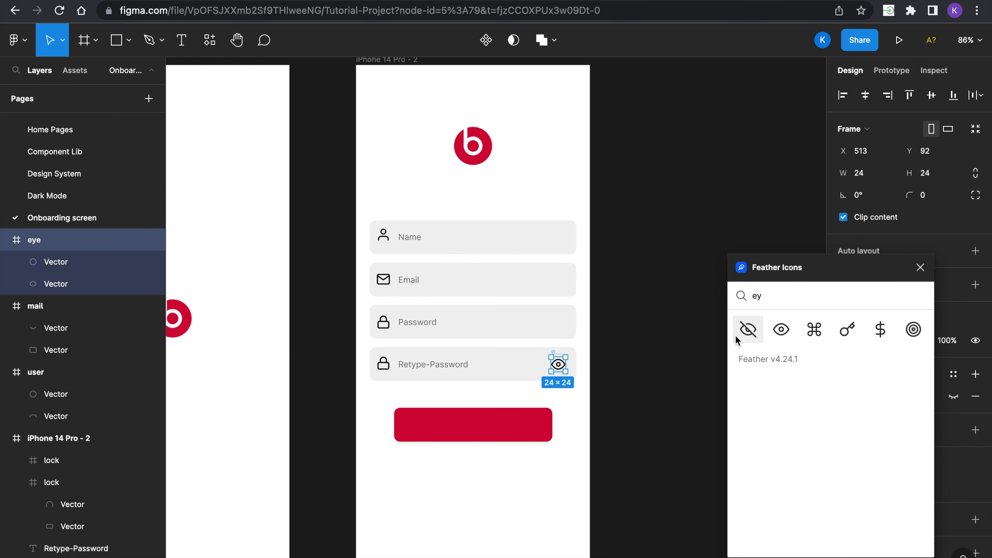
Insert the eye-off icon at the right end of the Password field, then close Feather Icons
left_click(748, 331)
left_click_drag(505, 325, 556, 313)
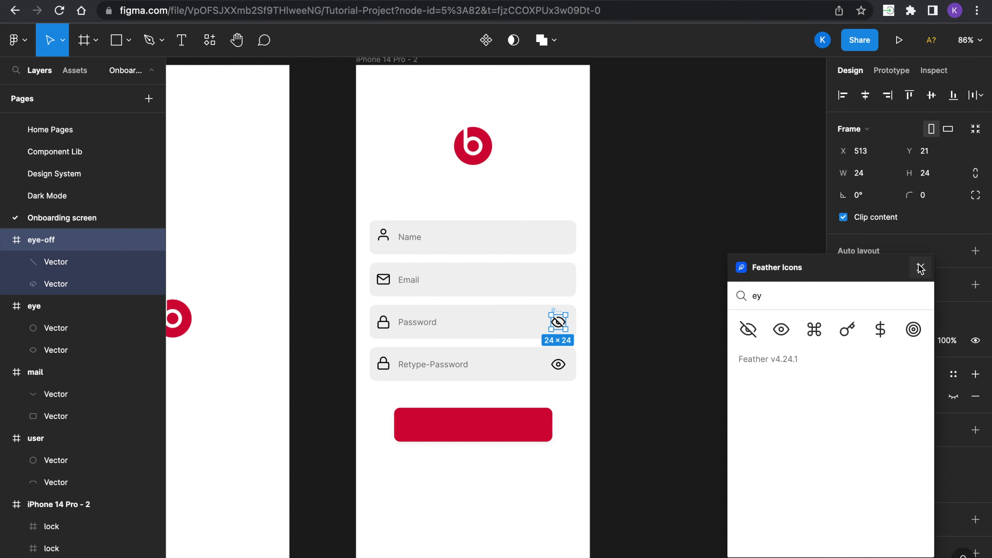
left_click(920, 269)
left_click(561, 366)
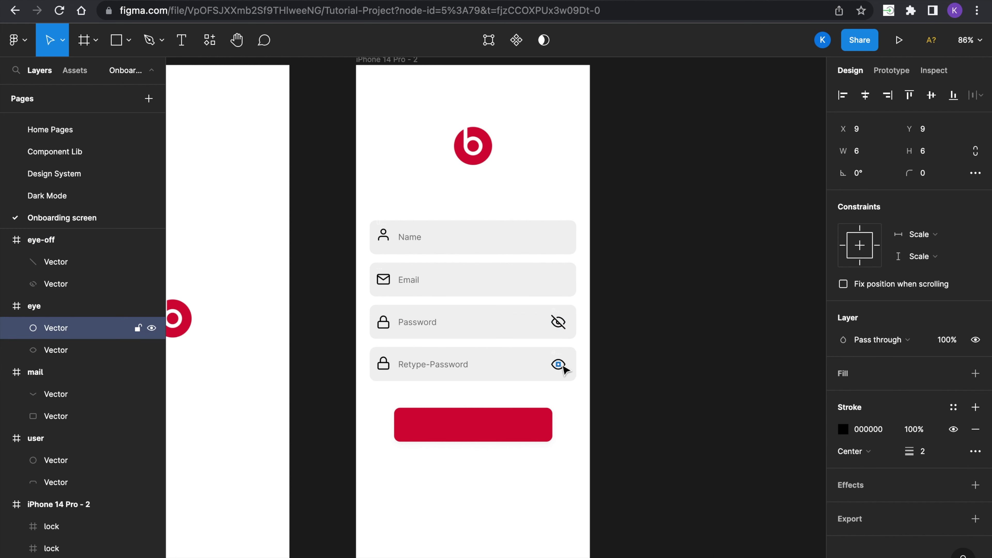
left_click(556, 351)
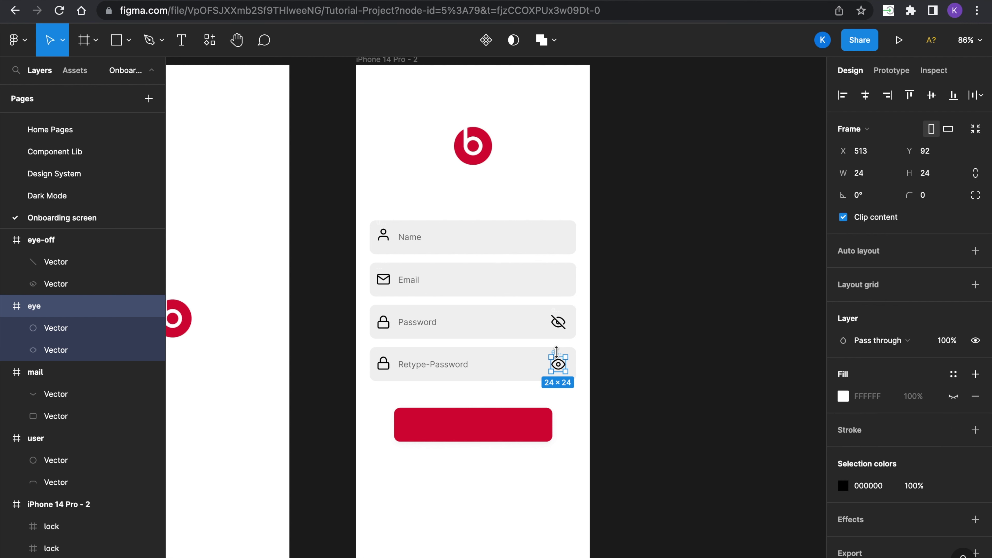
Move the eye icon off the sign-up screen onto the canvas
key("Delete")
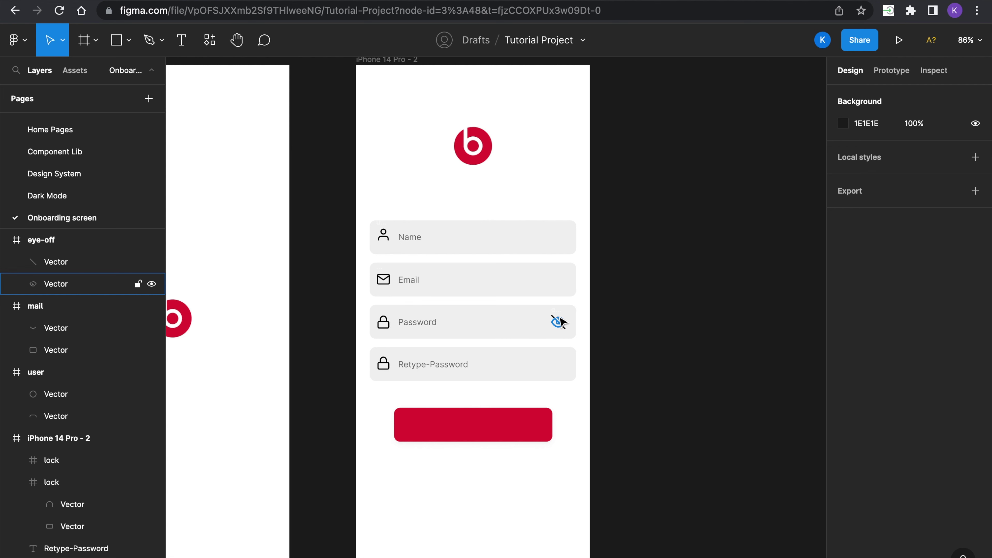
key("ctrl+z")
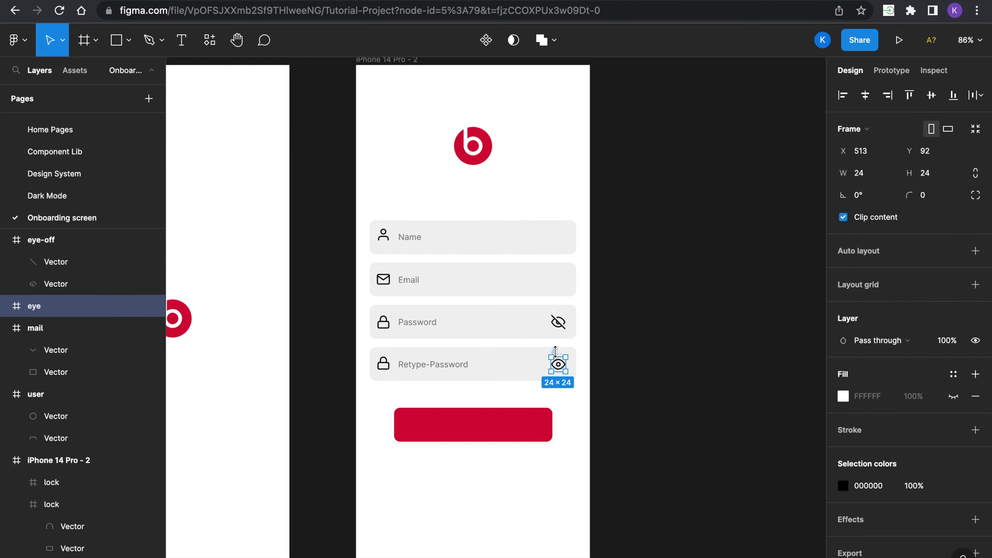
left_click_drag(558, 355, 652, 313)
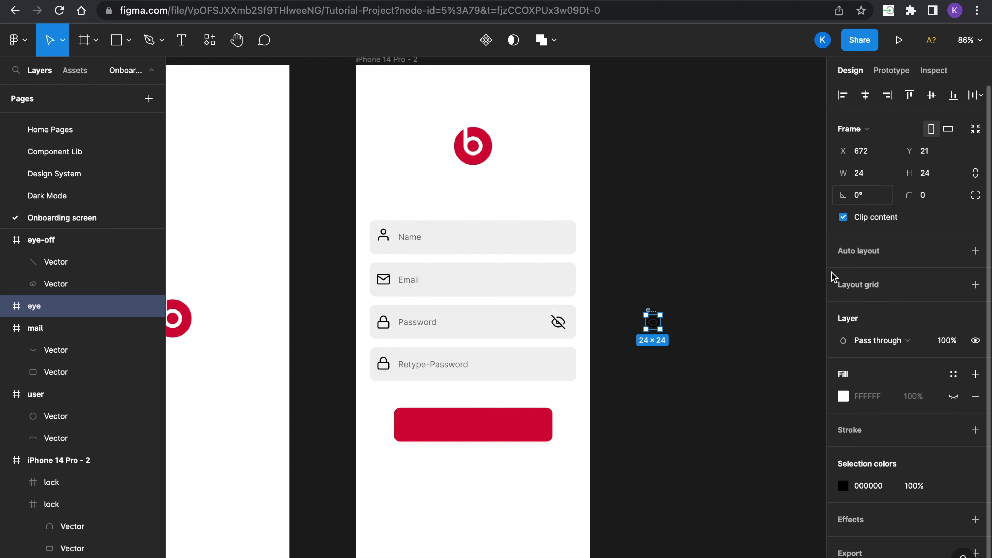
left_click(789, 328)
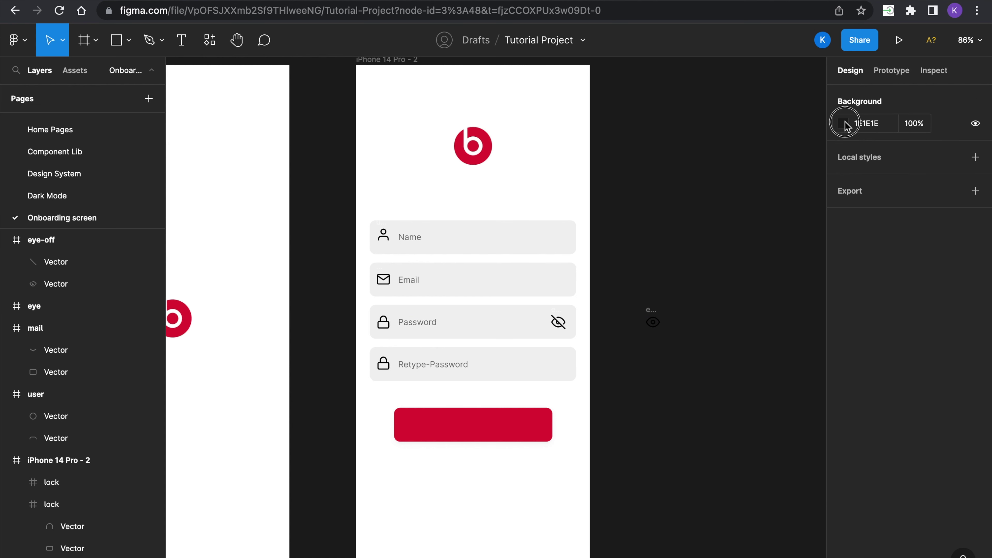
Set the canvas background colour to grey 8C8B8B
left_click(843, 123)
left_click_drag(663, 287, 663, 215)
left_click(813, 126)
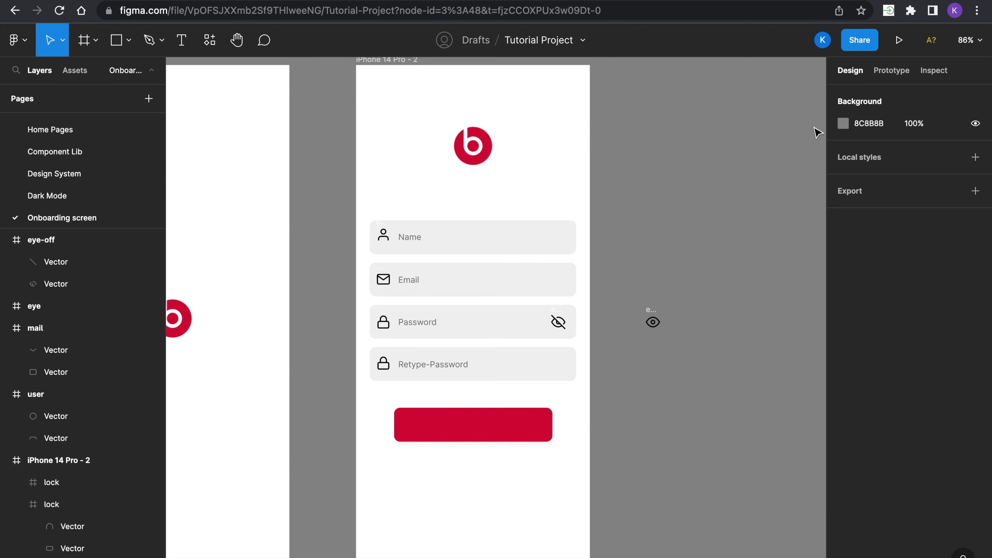
Move the eye-off icon out beside the eye icon, then select the mail and user icons
left_click_drag(558, 320, 651, 278)
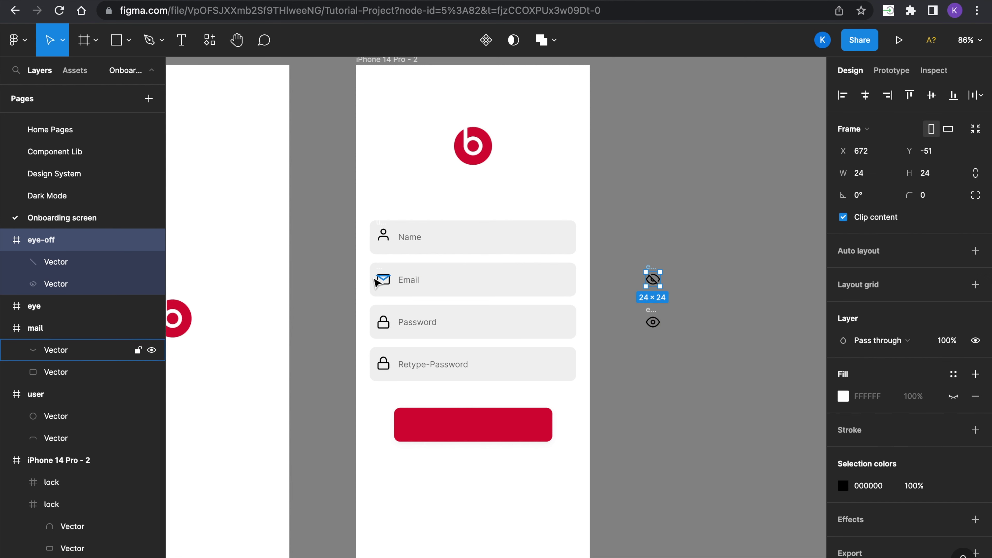
left_click(383, 279)
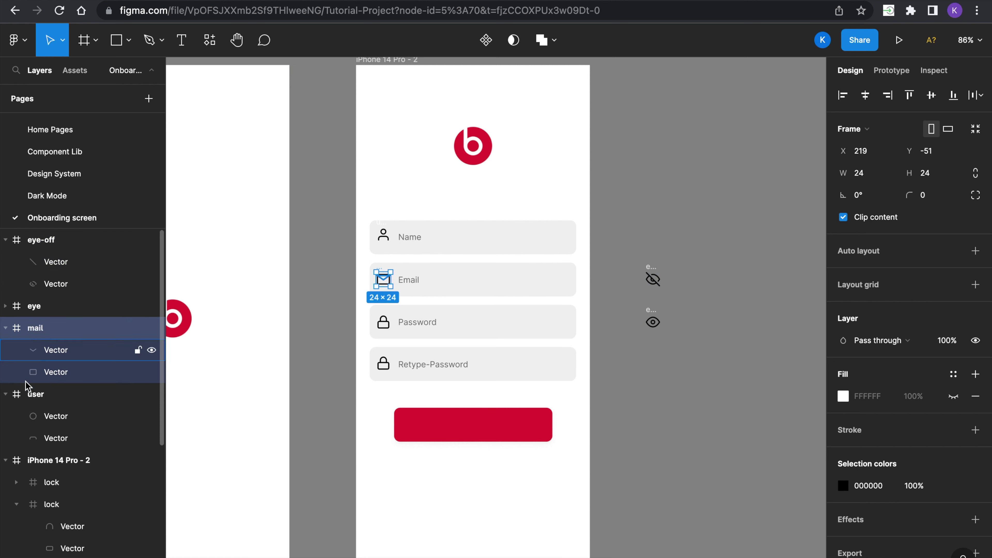
left_click(24, 394, "shift")
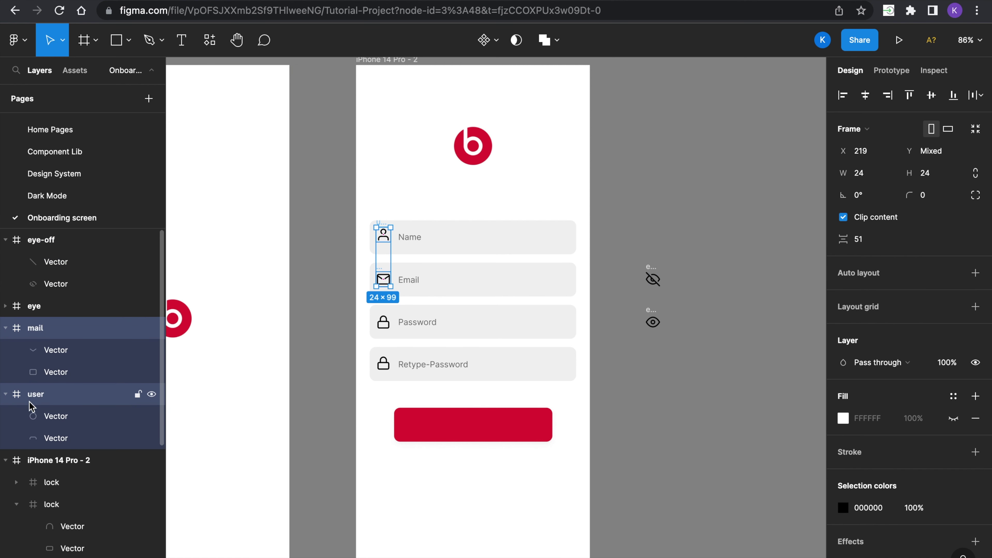
Cut the user and mail icons and paste them into the iPhone 14 Pro - 2 frame
left_click(38, 462, "shift")
left_click(37, 462, "shift")
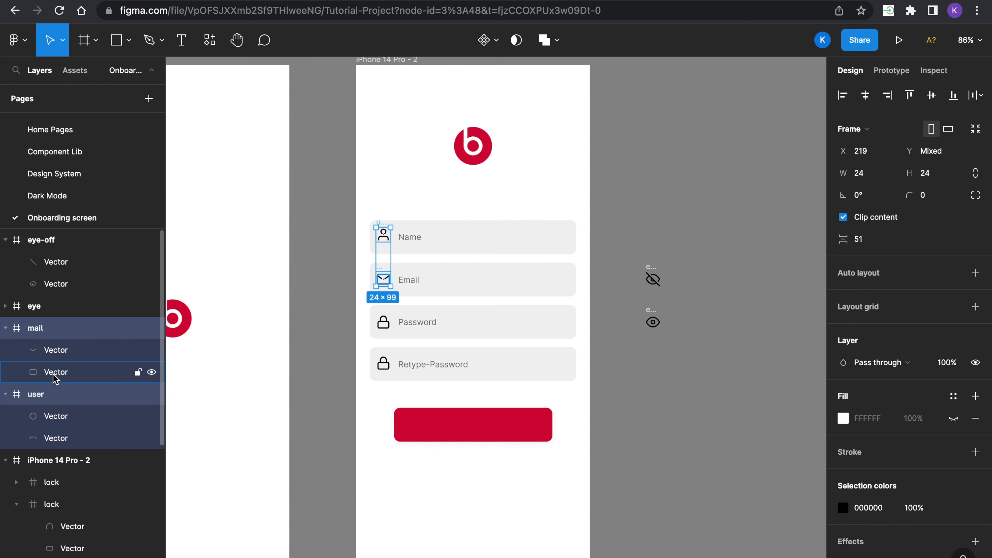
scroll(56, 372, "down", 5)
scroll(59, 381, "up", 5)
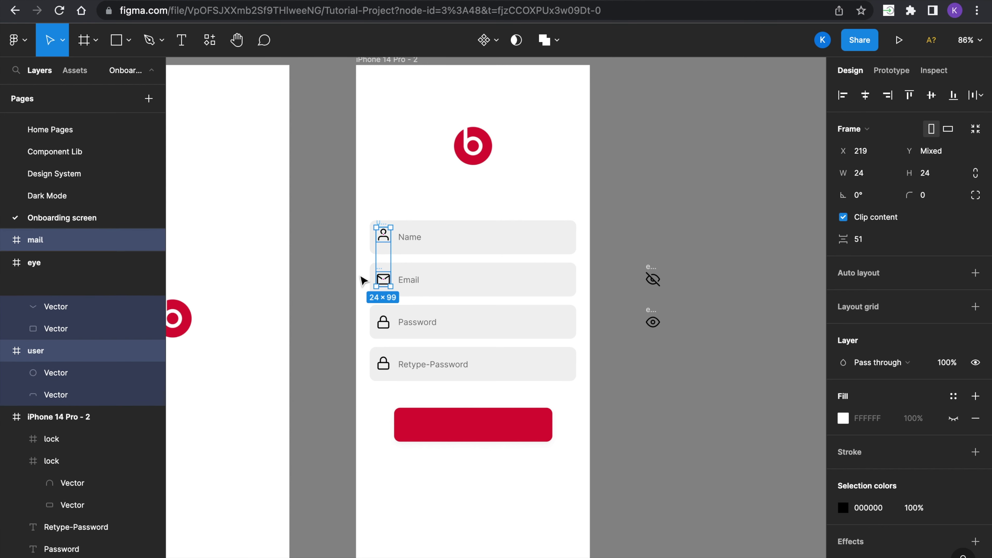
key("Escape")
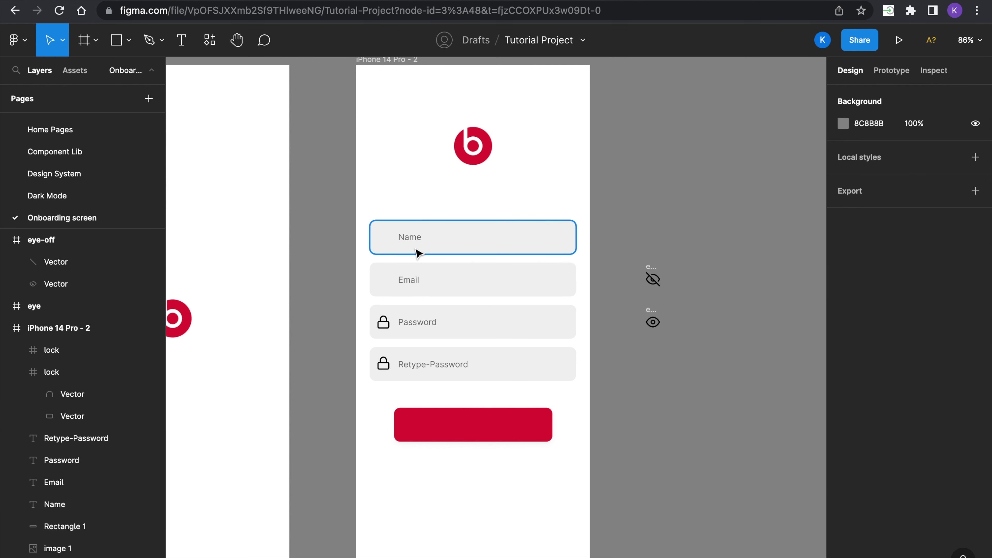
left_click(368, 61)
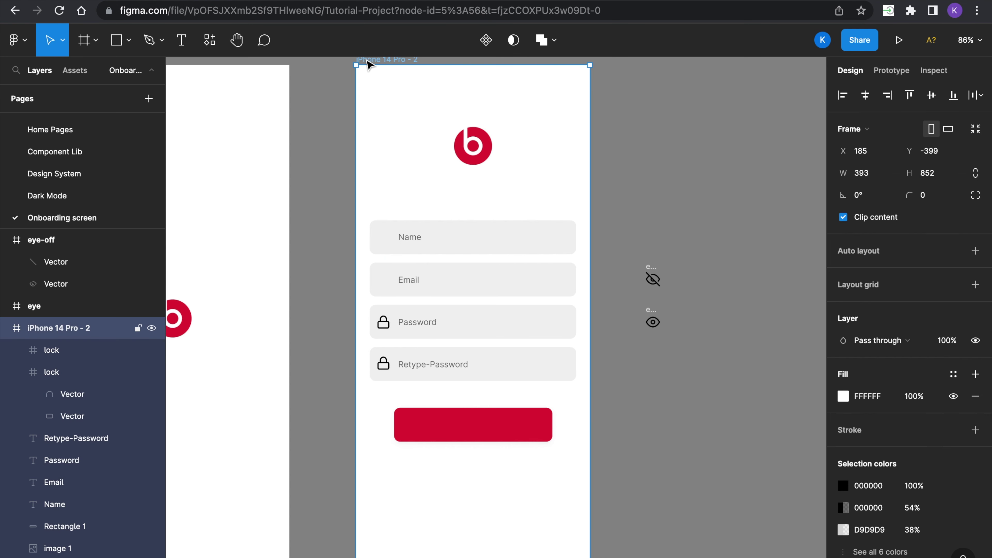
key("ctrl+v")
left_click(329, 257)
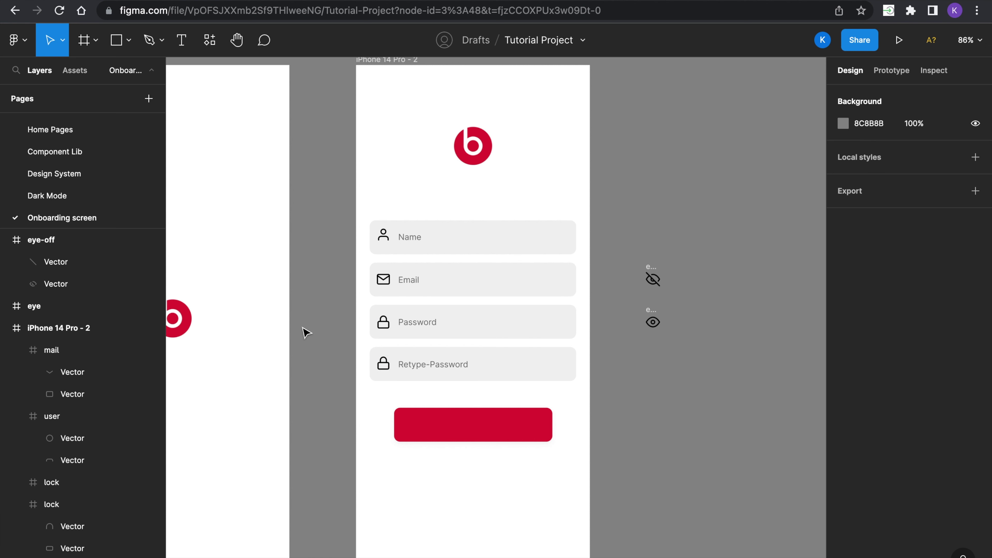
left_click(384, 234)
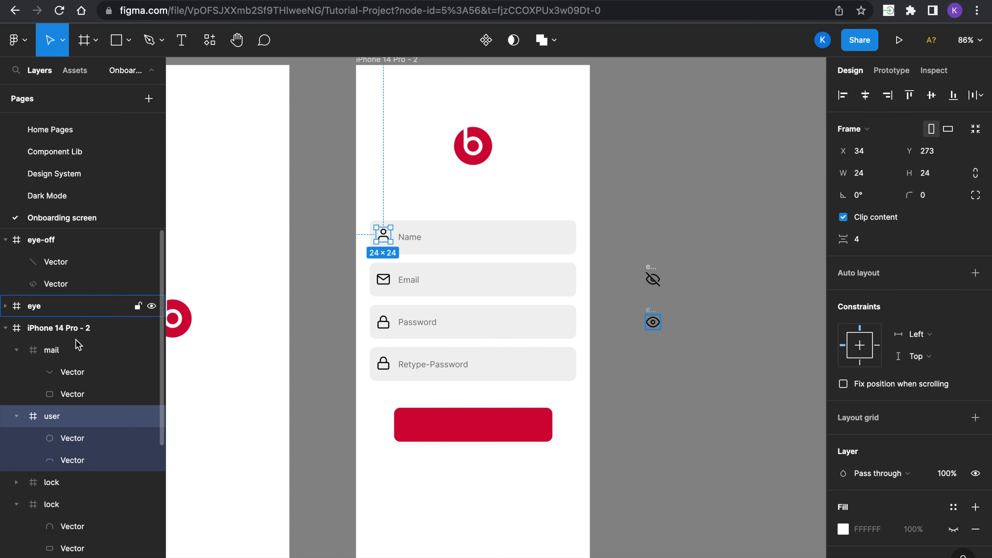
Fade the user, mail and both lock icons to light grey and shift them to X 40
left_click(34, 357, "shift")
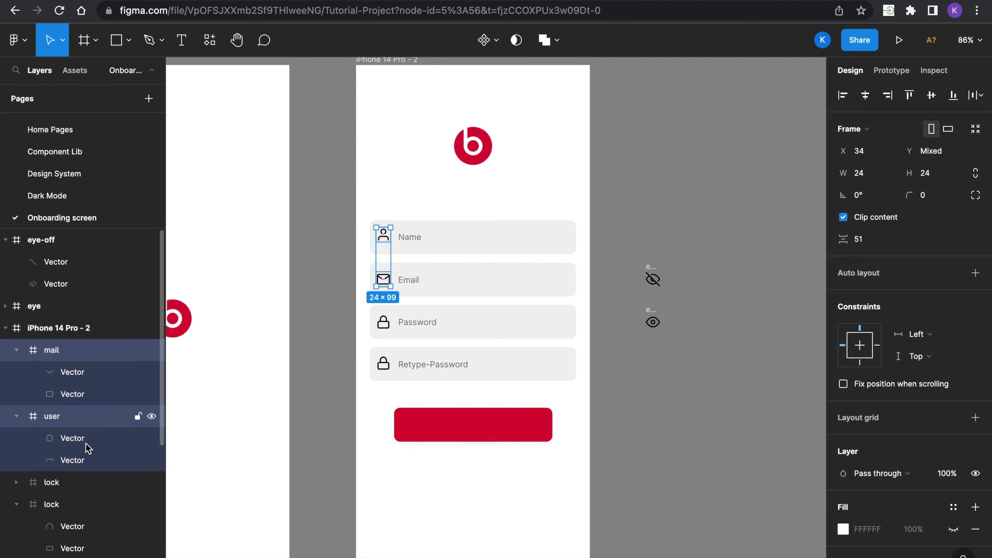
left_click(89, 488, "shift")
left_click(83, 506, "shift")
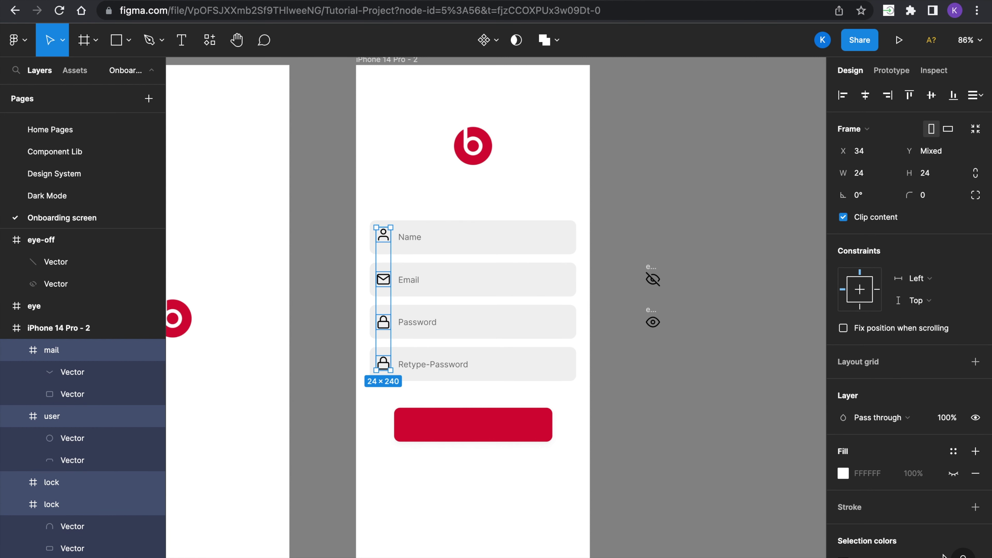
left_click(843, 473)
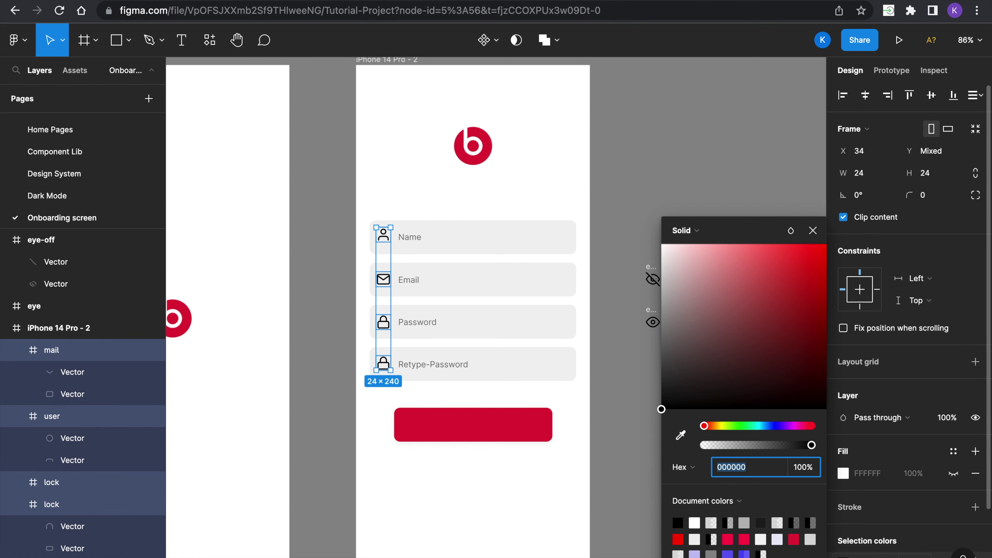
left_click_drag(810, 445, 740, 448)
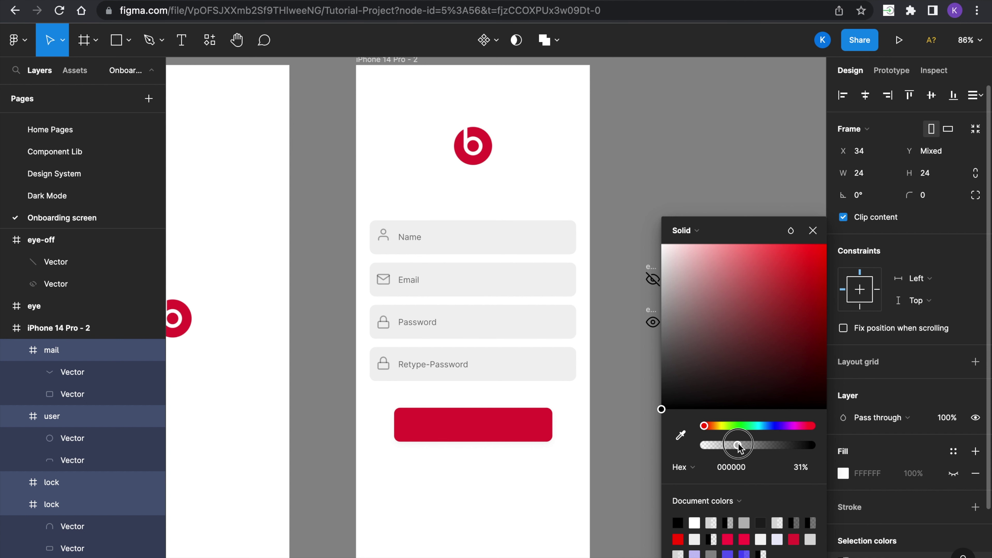
left_click(812, 230)
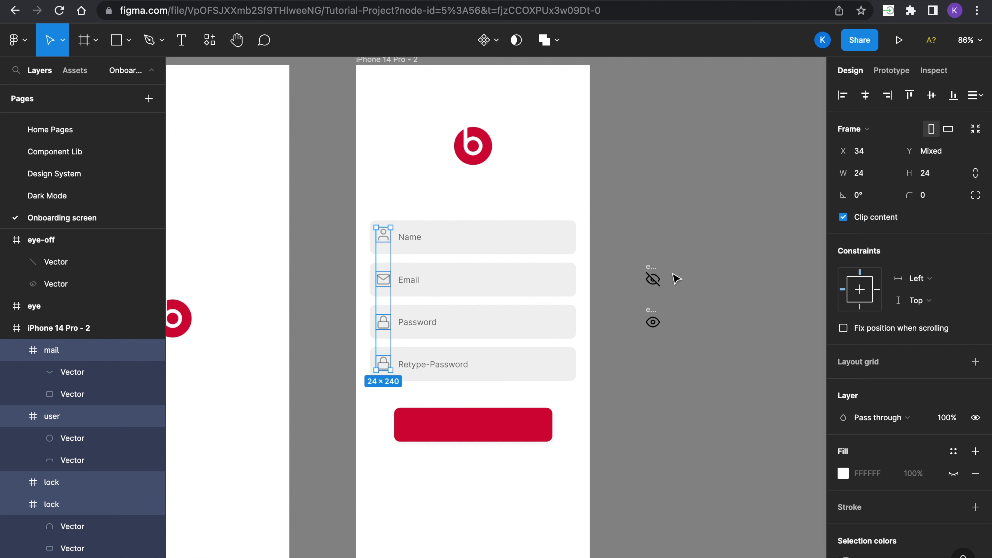
key("Right")
key("Right")
key("Right")
key("Right")
key("Right")
key("Right")
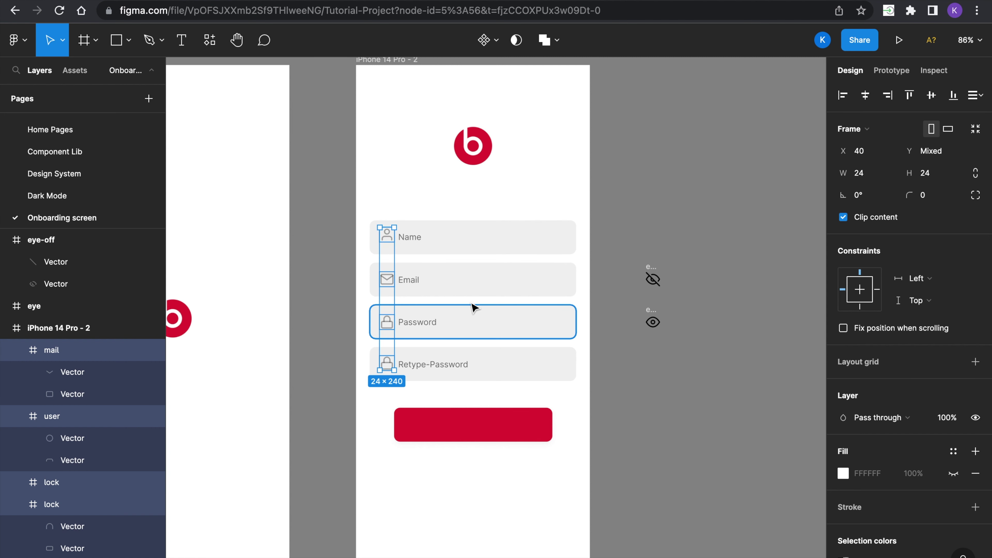
Shift the Name, Email, Password and Retype-Password placeholder texts right to X 81
left_click(410, 281)
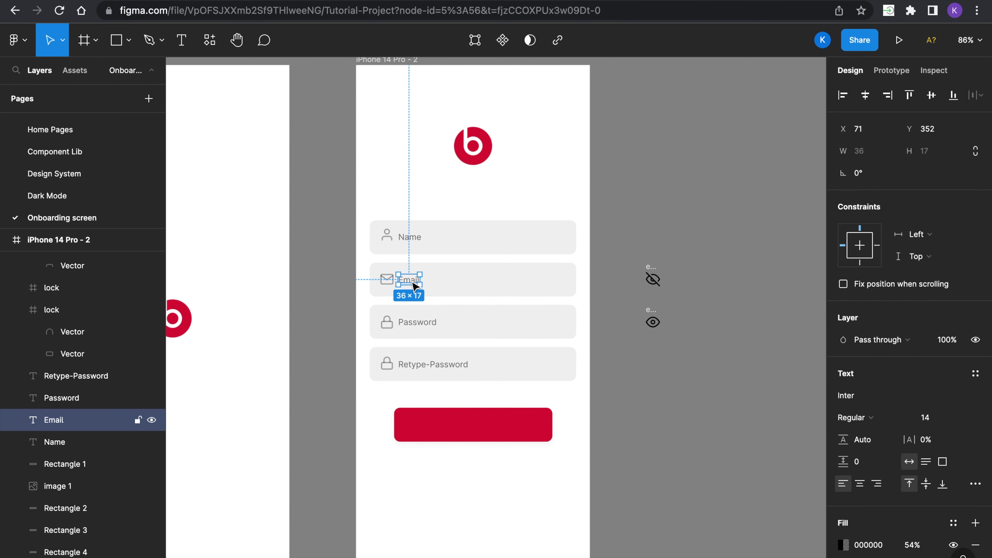
left_click(427, 246, "shift")
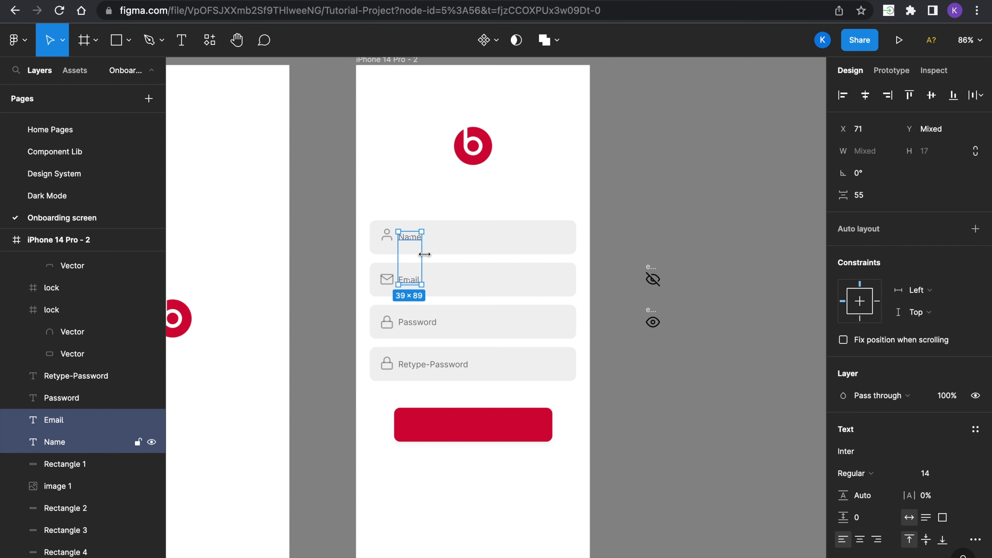
left_click(430, 324, "shift")
left_click(429, 366, "shift")
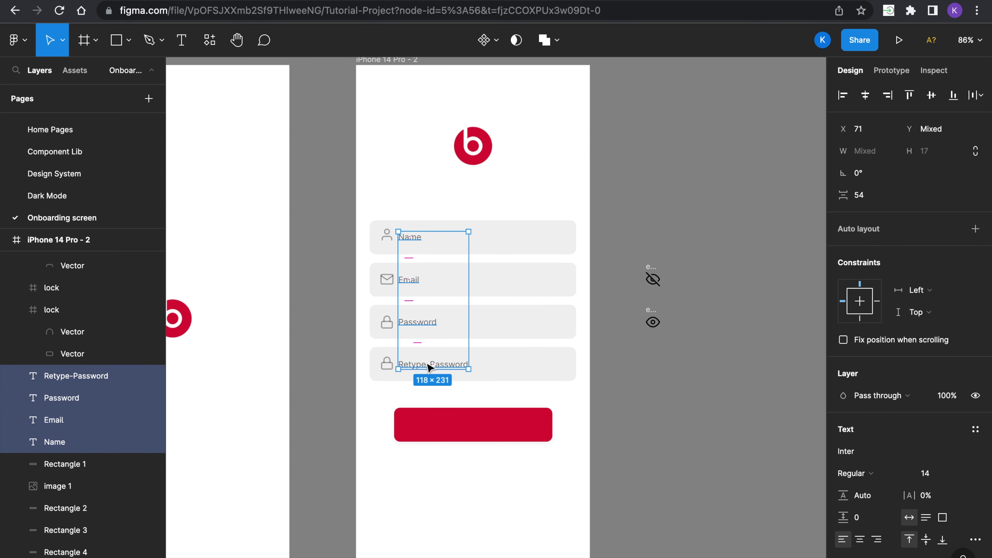
key("Right")
key("Right")
key("Right")
key("Right")
key("Right")
key("Right")
key("Right")
key("Right")
key("Right")
key("Right")
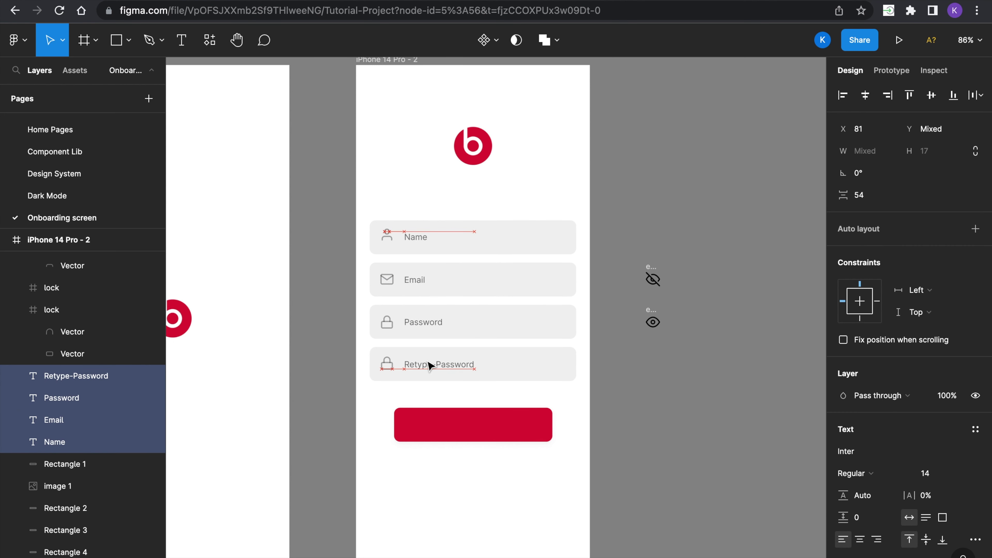
key("Right")
left_click(328, 374)
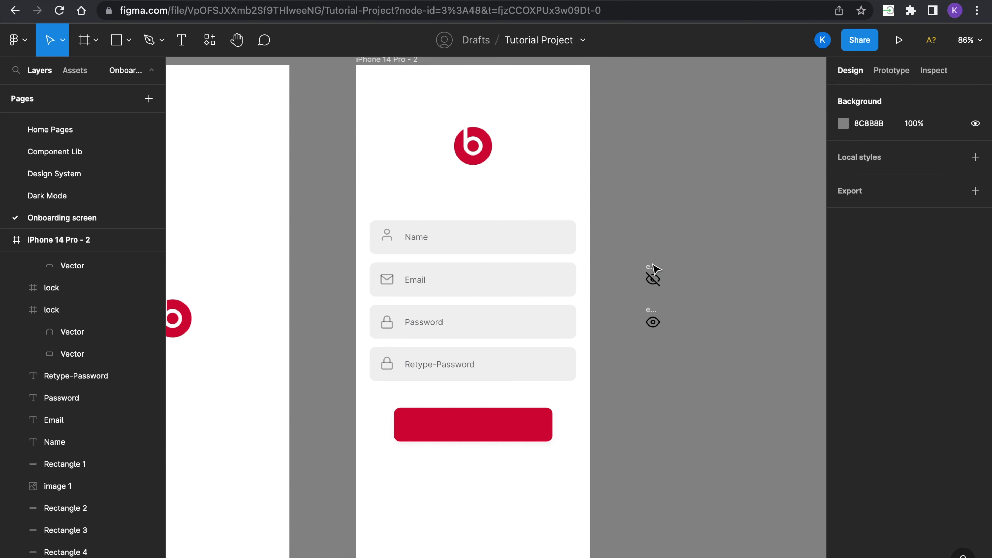
left_click(647, 272)
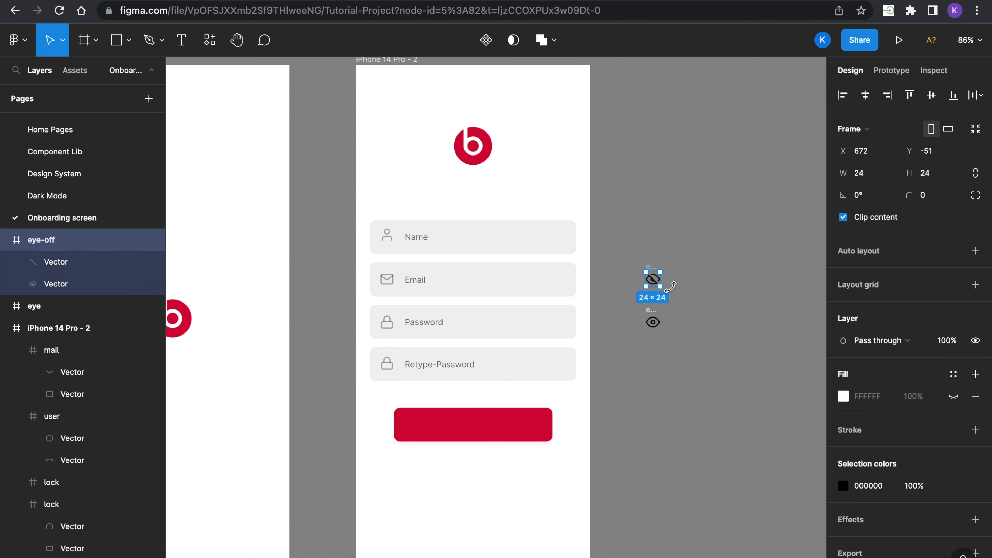
Recolour the eye-off icon to grey 737373
scroll(670, 287, "up", 5)
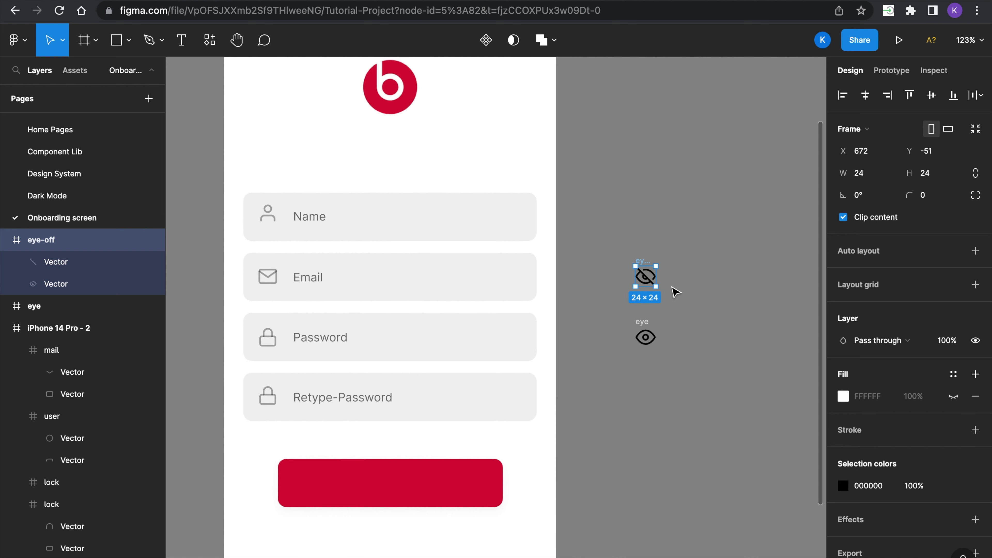
left_click(687, 270)
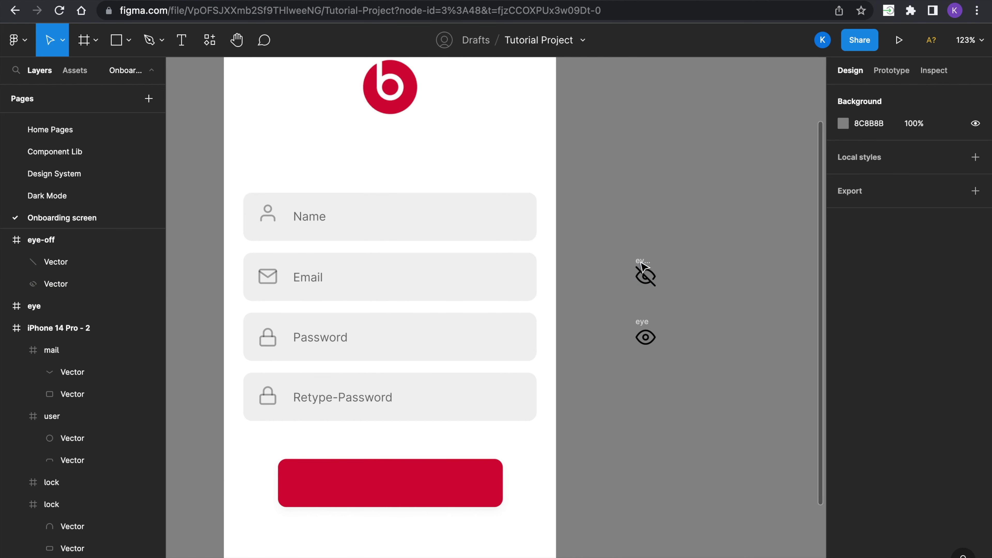
left_click(646, 275)
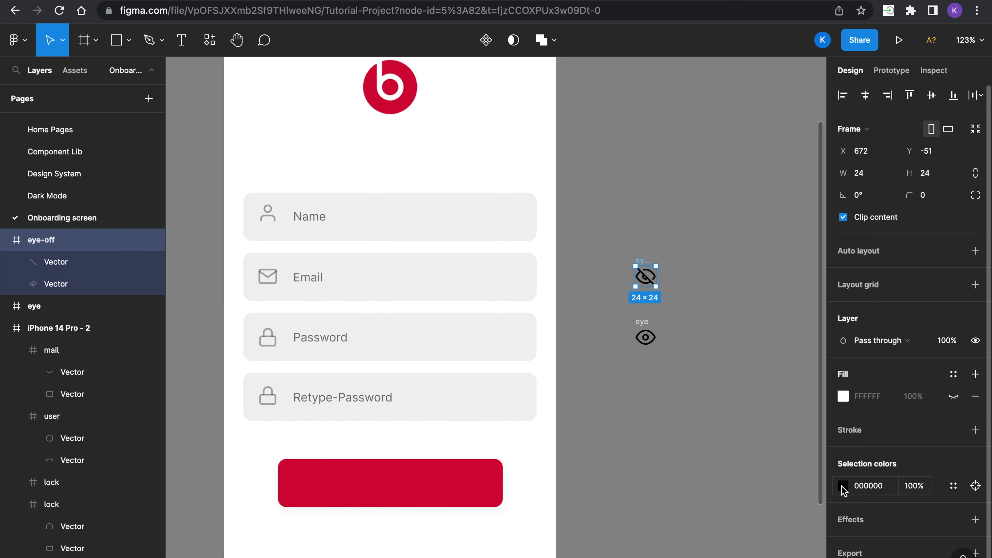
left_click(843, 486)
left_click(680, 434)
scroll(625, 443, "right", 5)
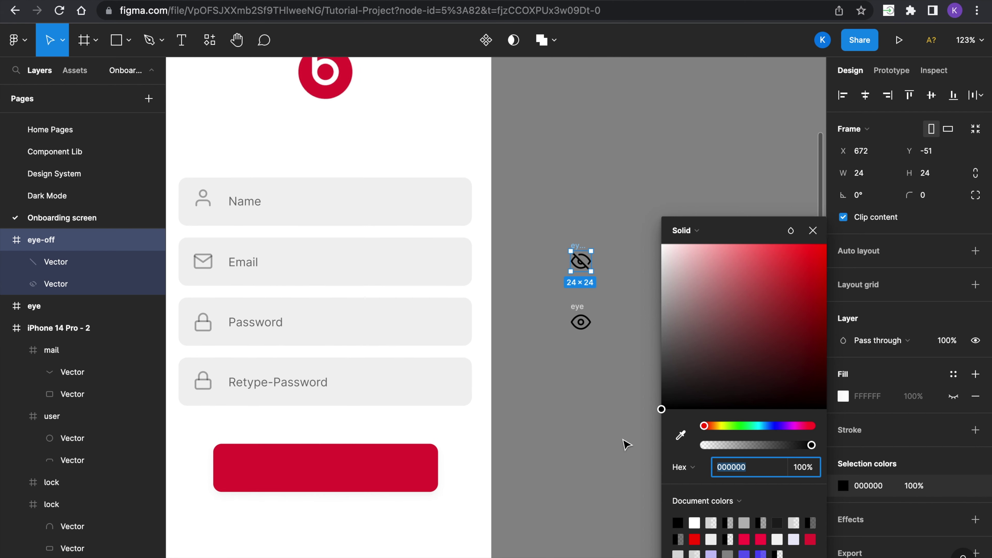
left_click(744, 523)
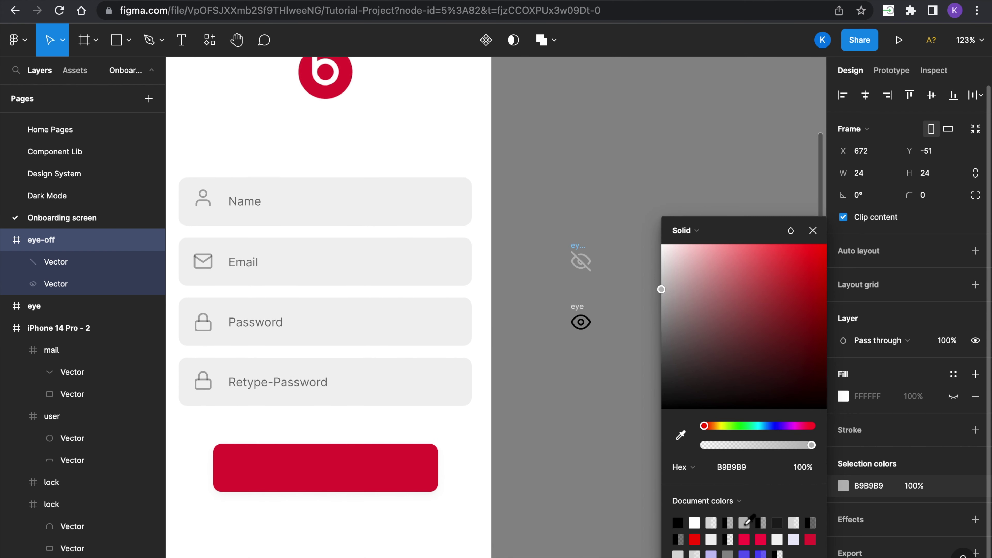
left_click(728, 553)
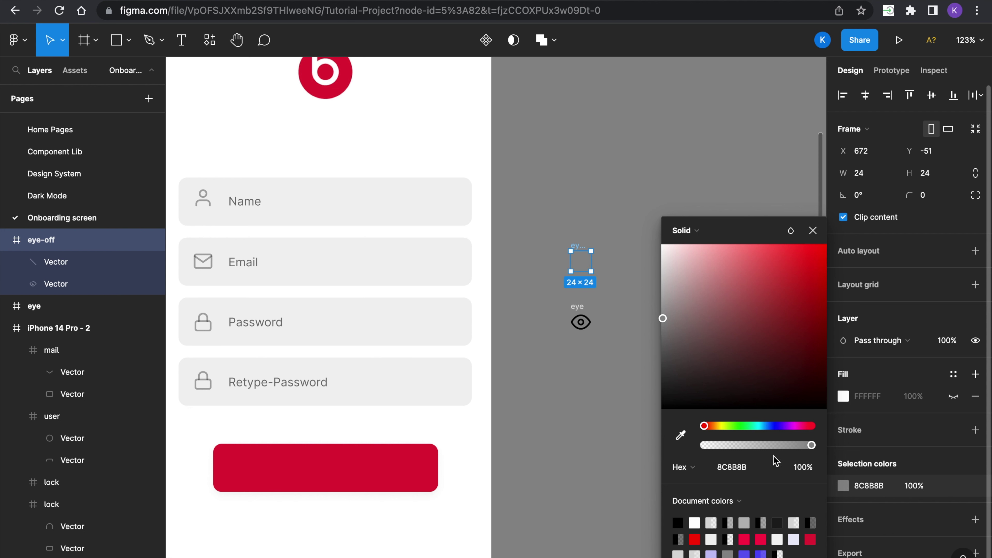
left_click_drag(663, 320, 656, 336)
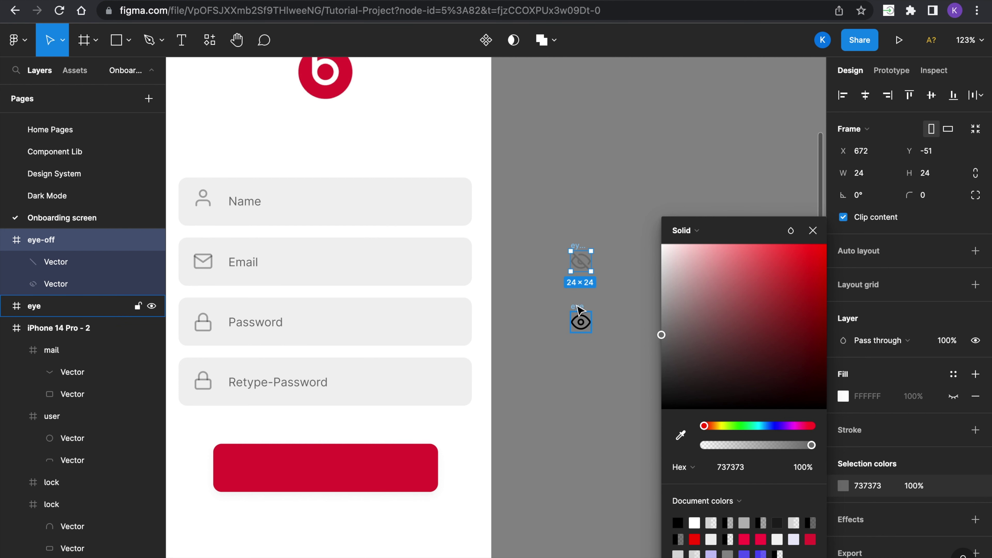
Give the eye icon the same 737373 grey
left_click(579, 311)
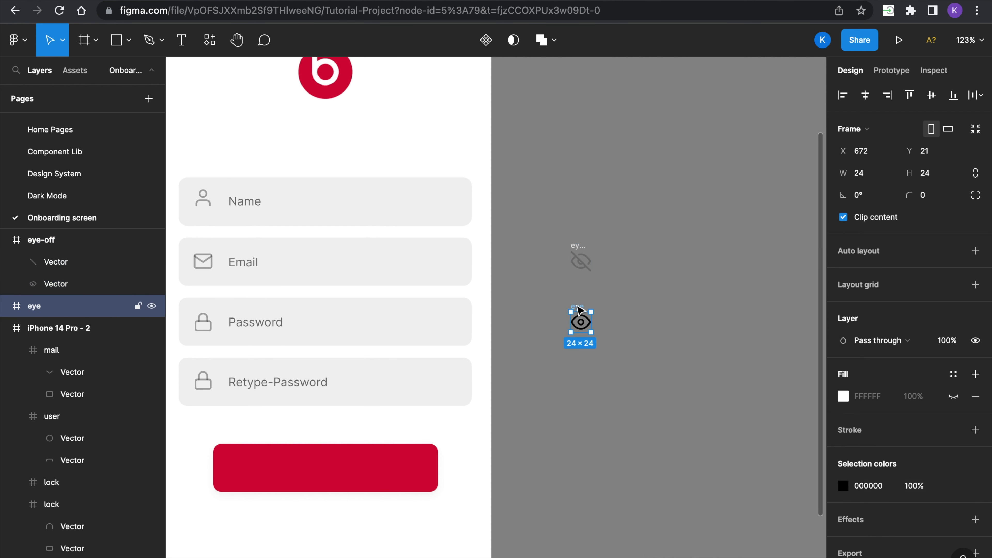
left_click(843, 485)
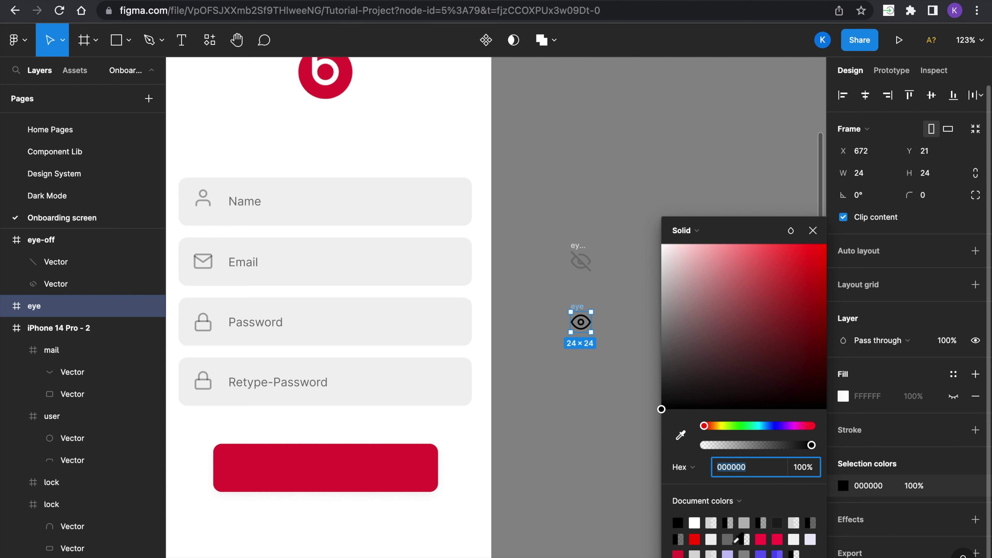
left_click(732, 540)
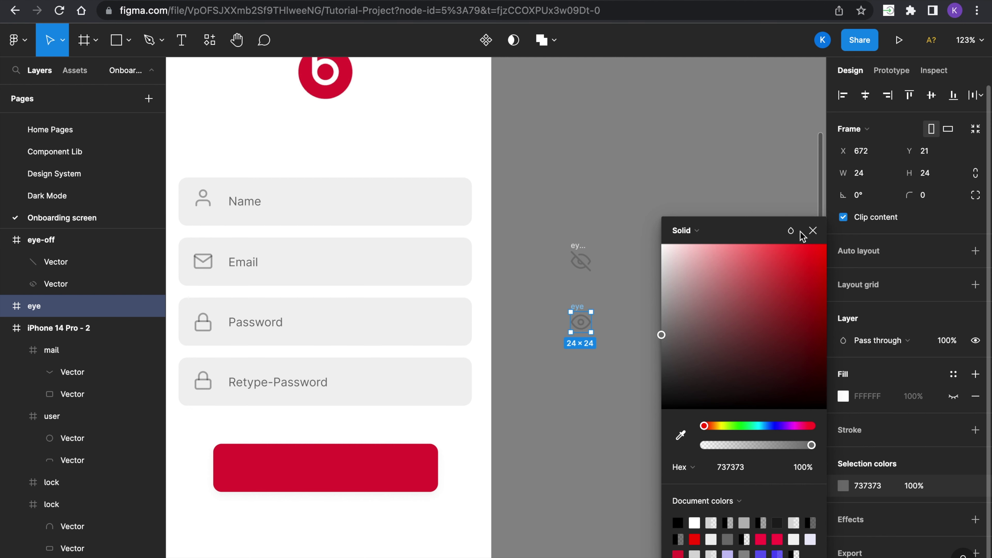
left_click(813, 231)
Move the eye-off icon down toward the eye icon and select both icons
left_click(579, 250)
left_click_drag(580, 249, 579, 258)
left_click_drag(527, 232, 629, 326)
left_click(499, 41)
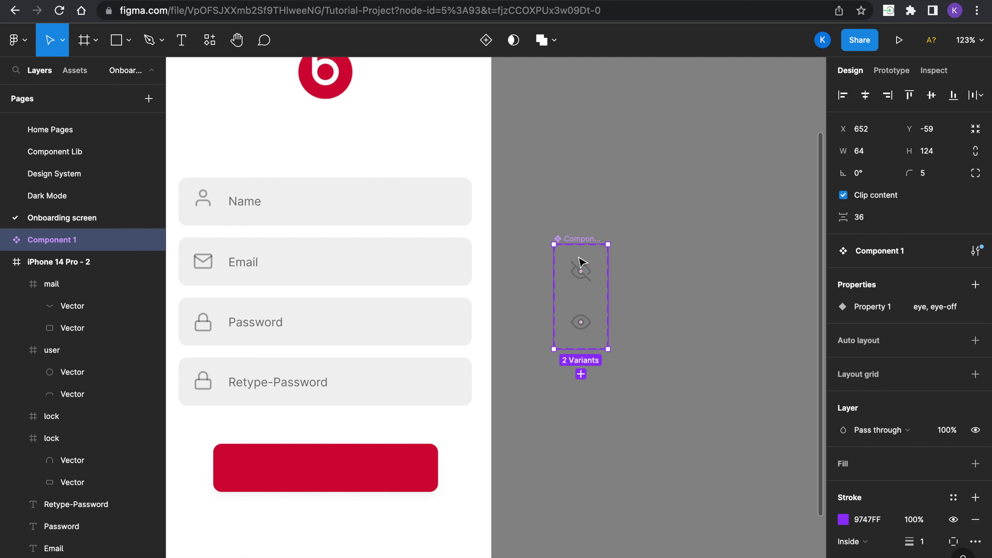
Make eye-off change to eye on tap and back, then drag eye-off into the Password field
left_click(585, 278)
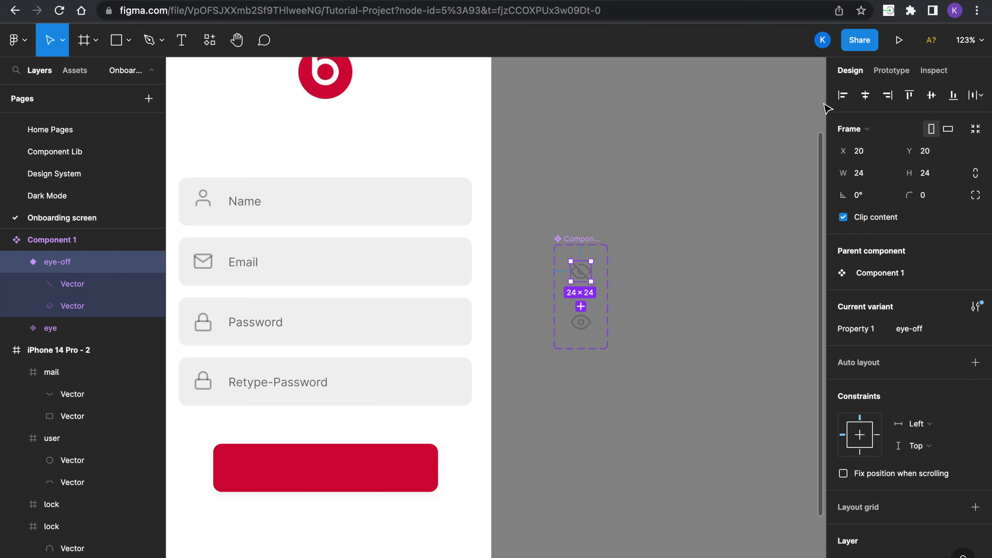
left_click(887, 71)
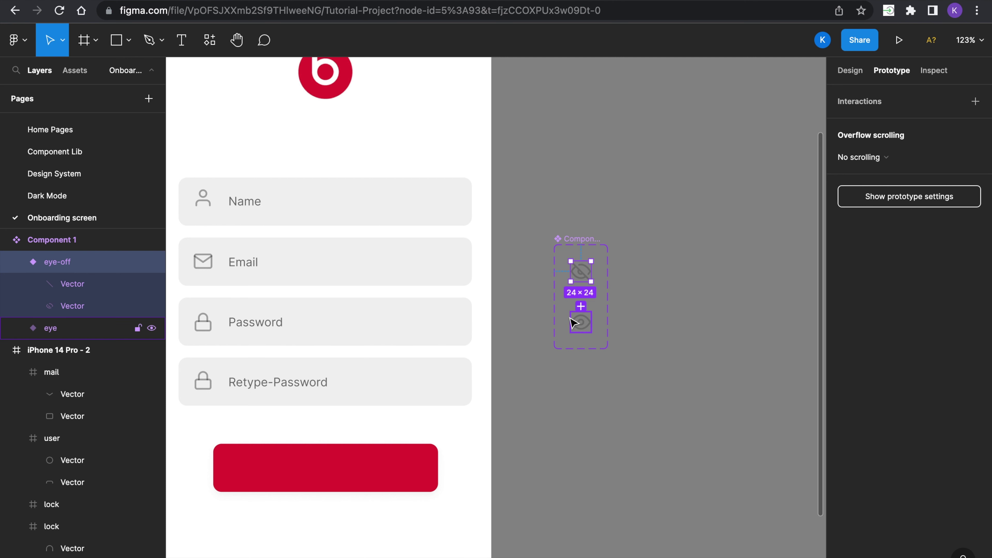
left_click_drag(581, 281, 582, 322)
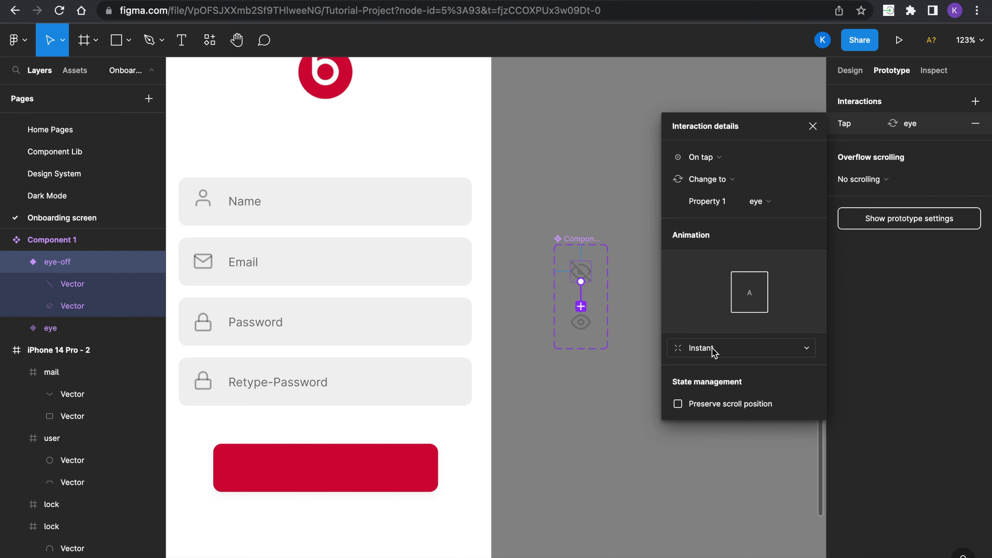
left_click(581, 327)
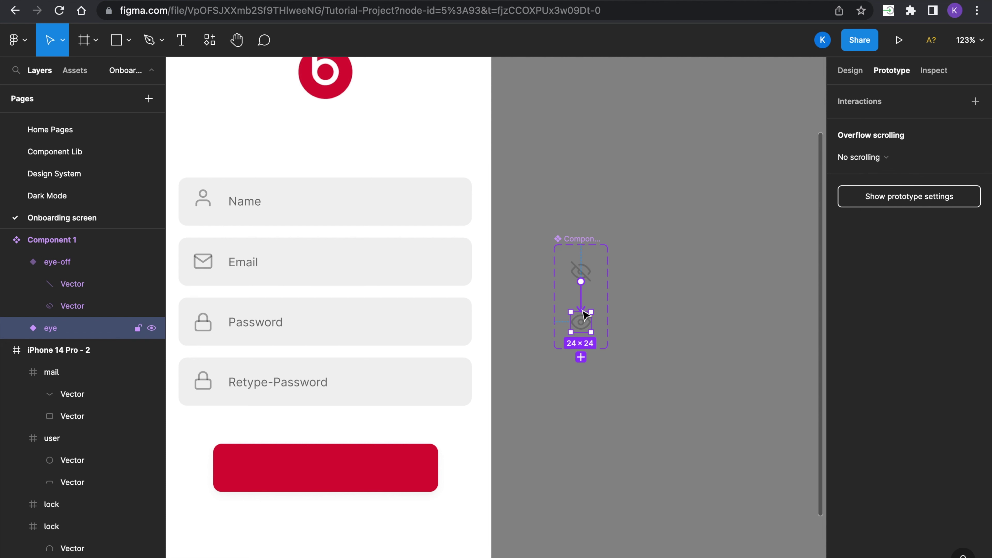
left_click_drag(591, 312, 586, 283)
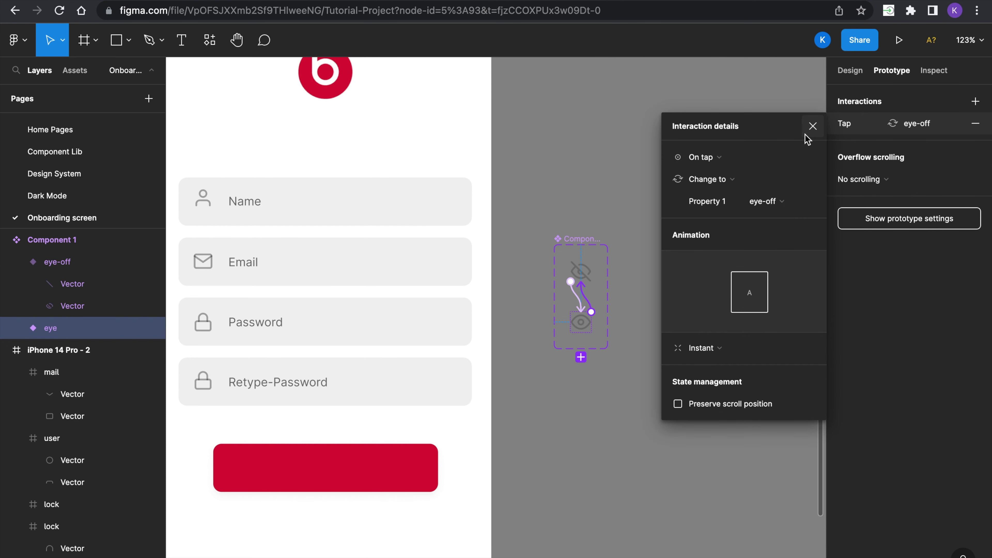
left_click(812, 126)
left_click(850, 71)
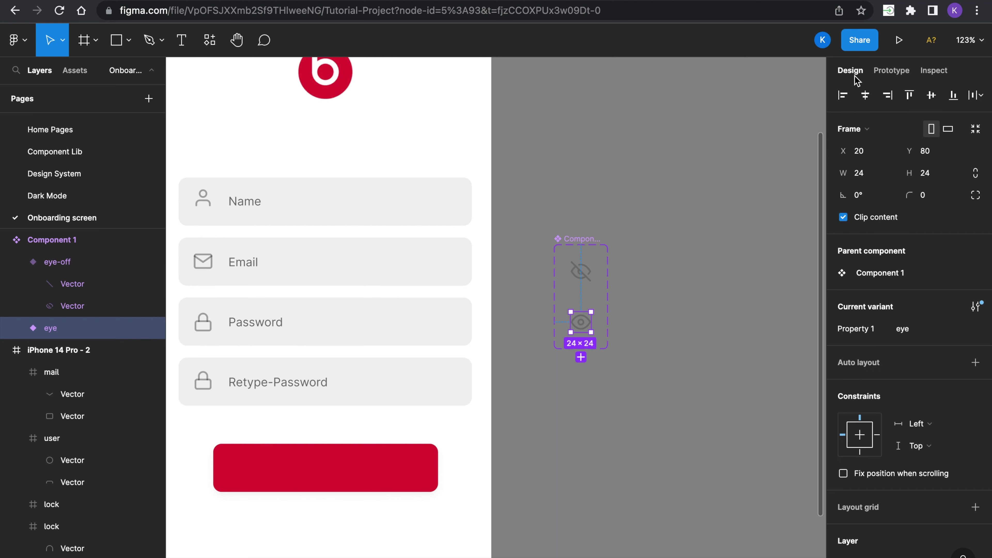
left_click(584, 277)
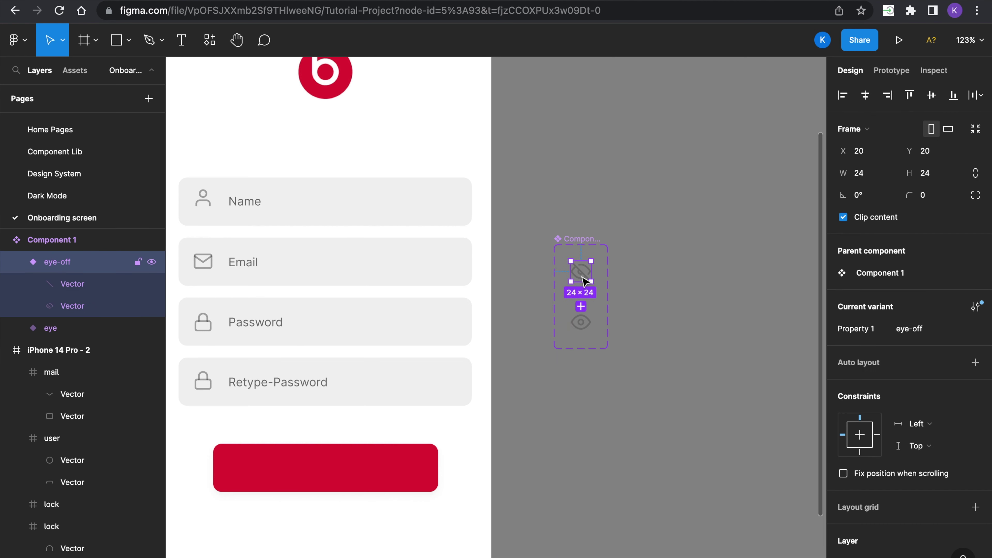
left_click_drag(584, 280, 451, 389)
Duplicate the eye-off icon for Retype-Password and align the Password field's icon
key("super+d")
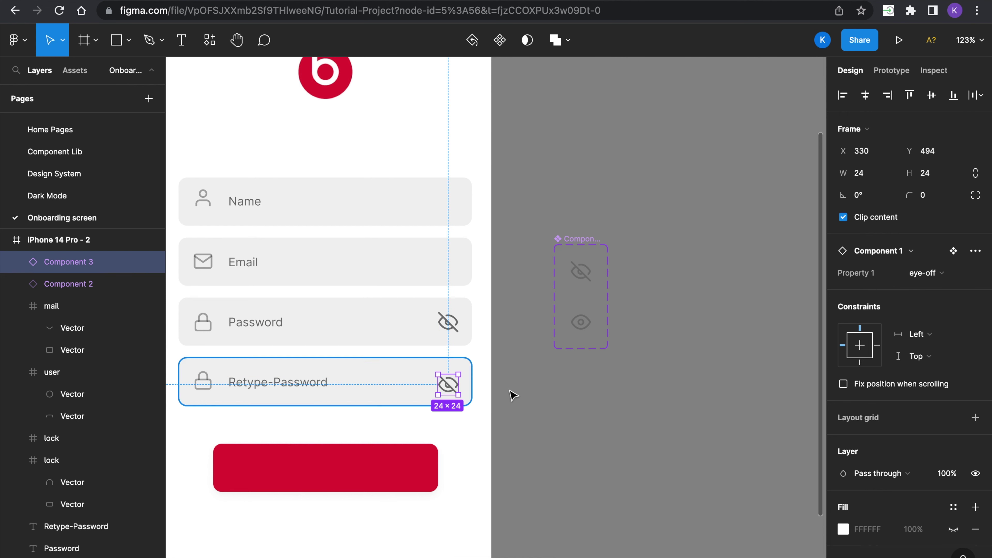
left_click(554, 393)
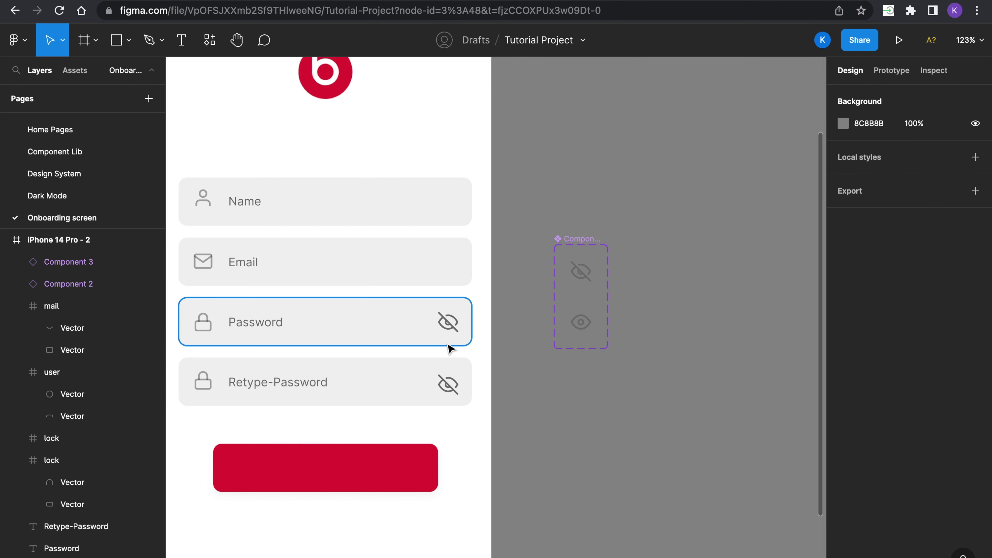
scroll(450, 347, "down", 5)
scroll(453, 334, "up", 5)
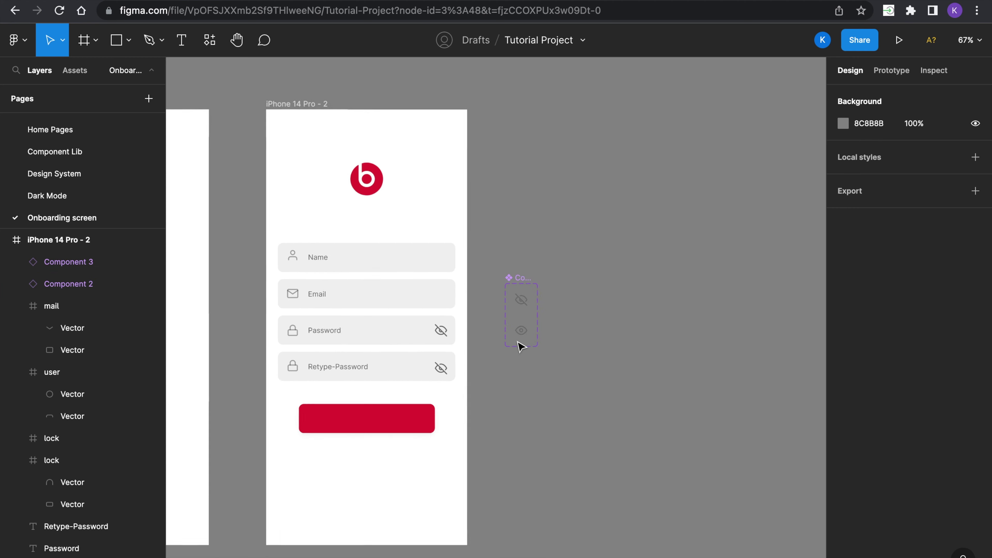
scroll(410, 334, "left", 2)
left_click_drag(456, 337, 458, 339)
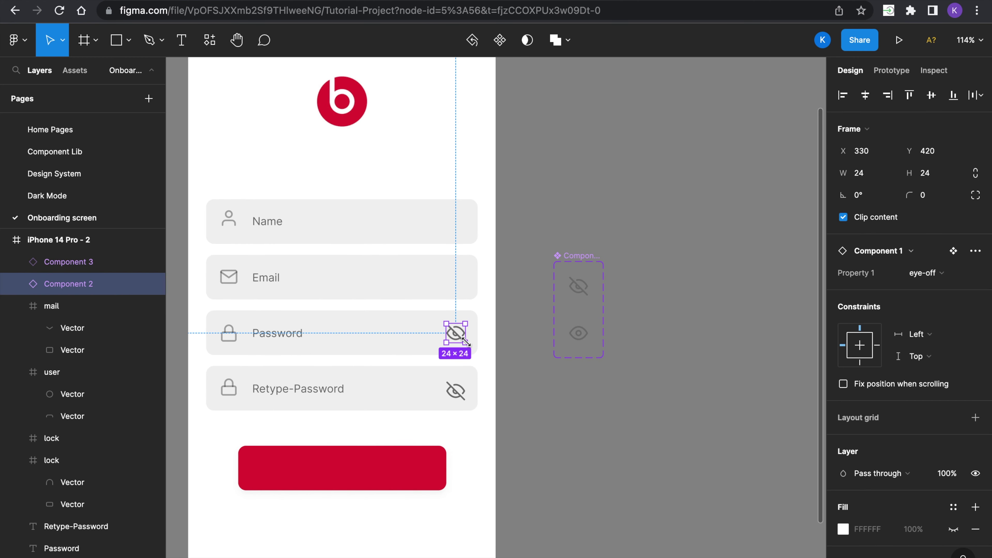
Resize both the eye-off and eye variants to 18 × 18
left_click(582, 289)
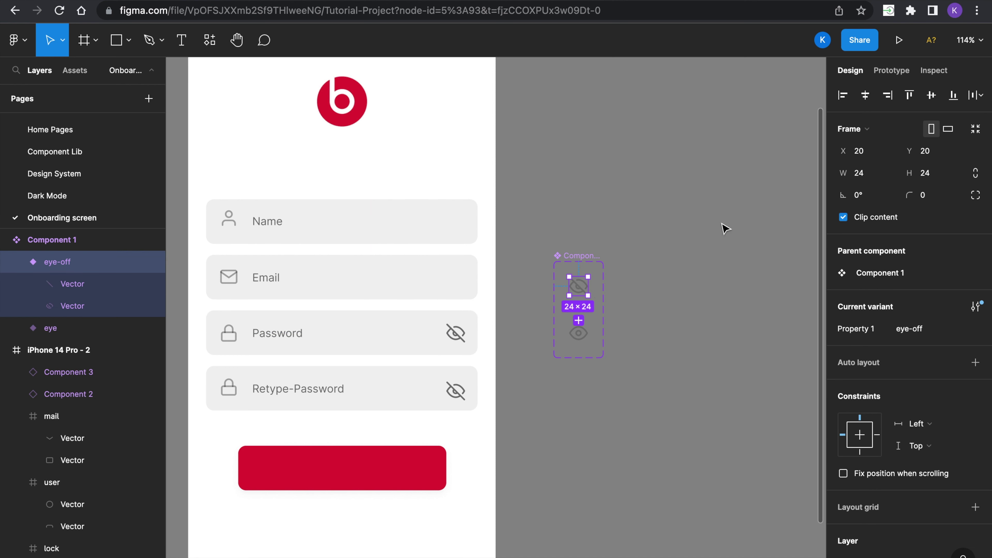
left_click(869, 175)
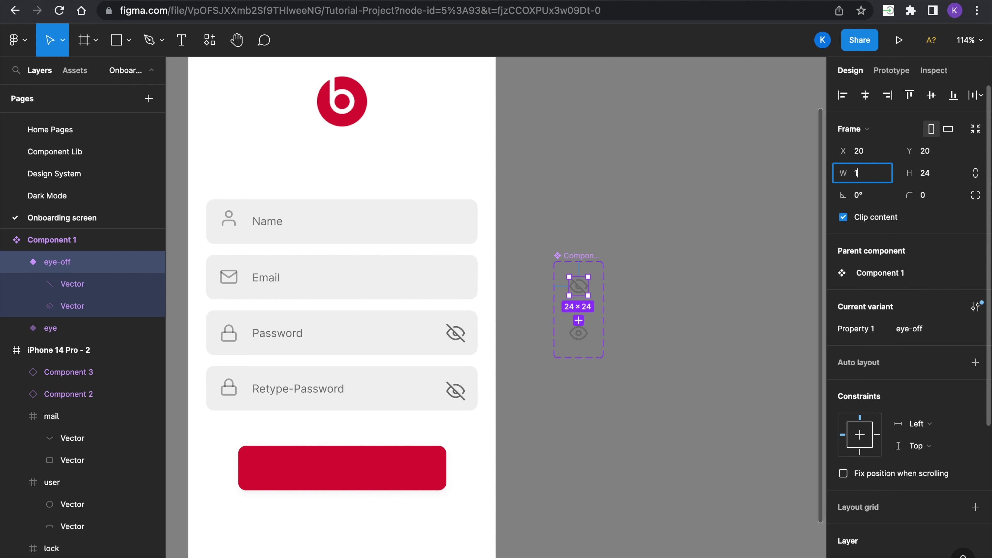
left_click(939, 173)
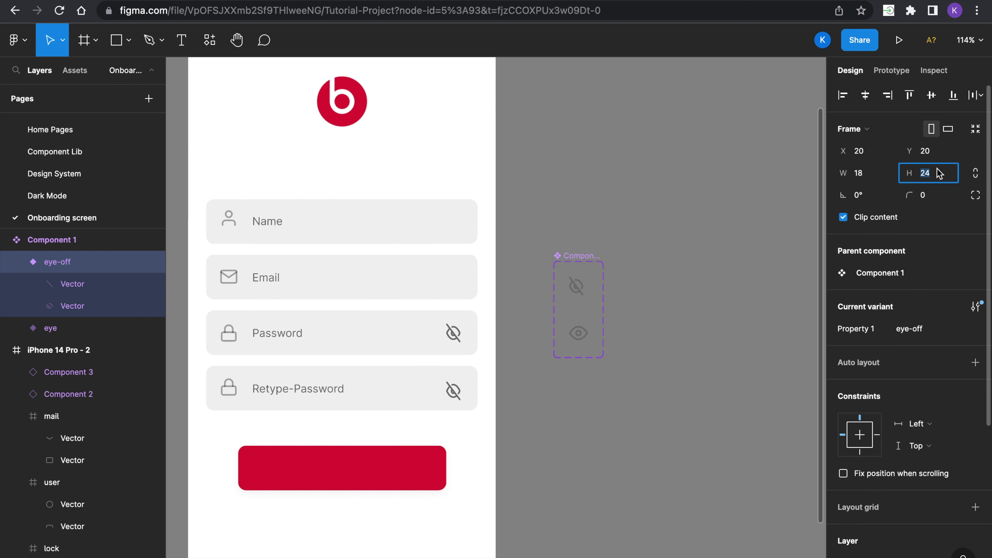
type("18")
key("Return")
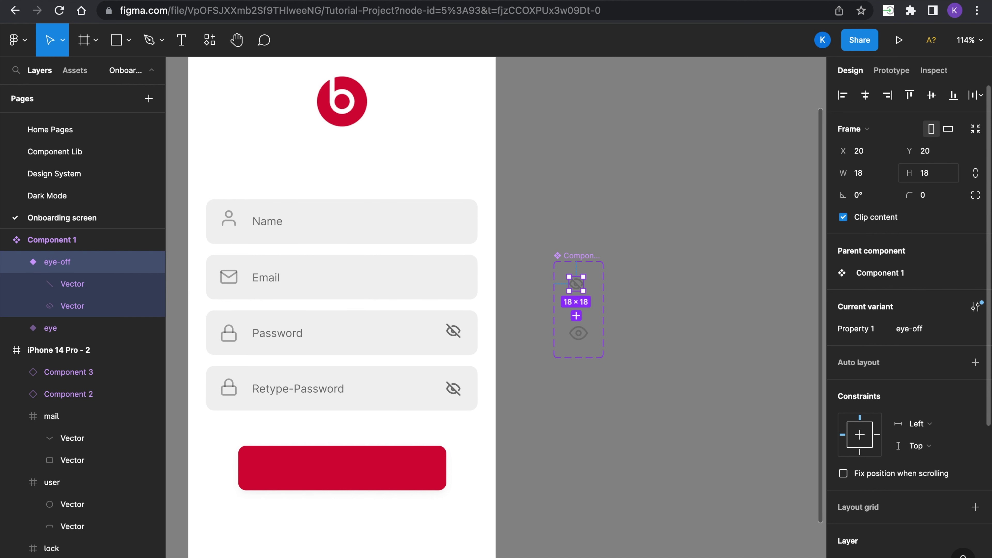
left_click(580, 335)
left_click(870, 176)
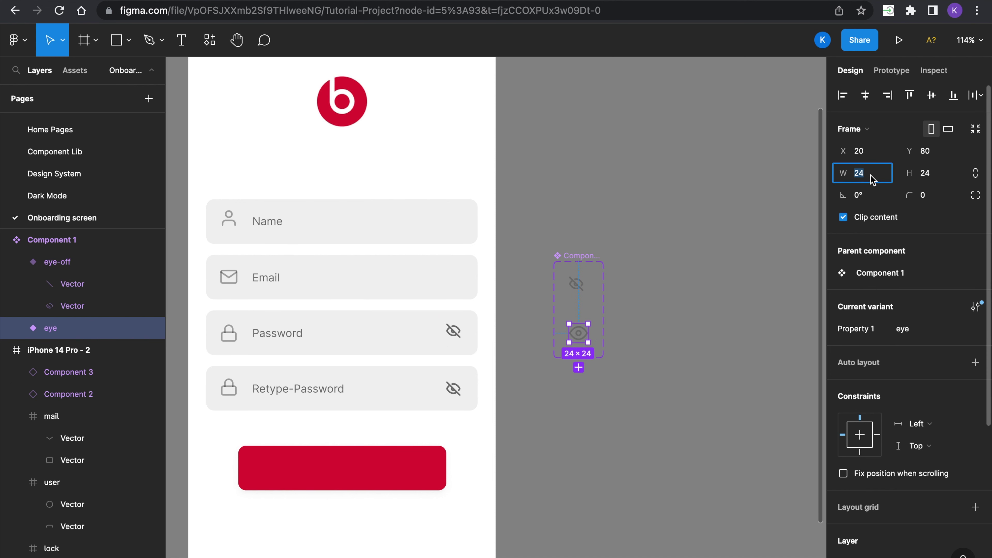
left_click(936, 176)
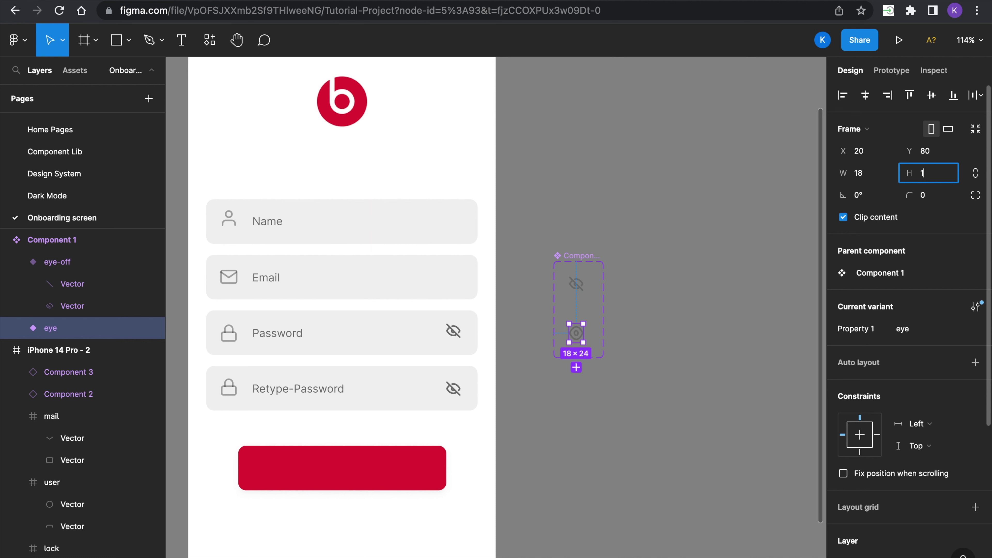
key("Return")
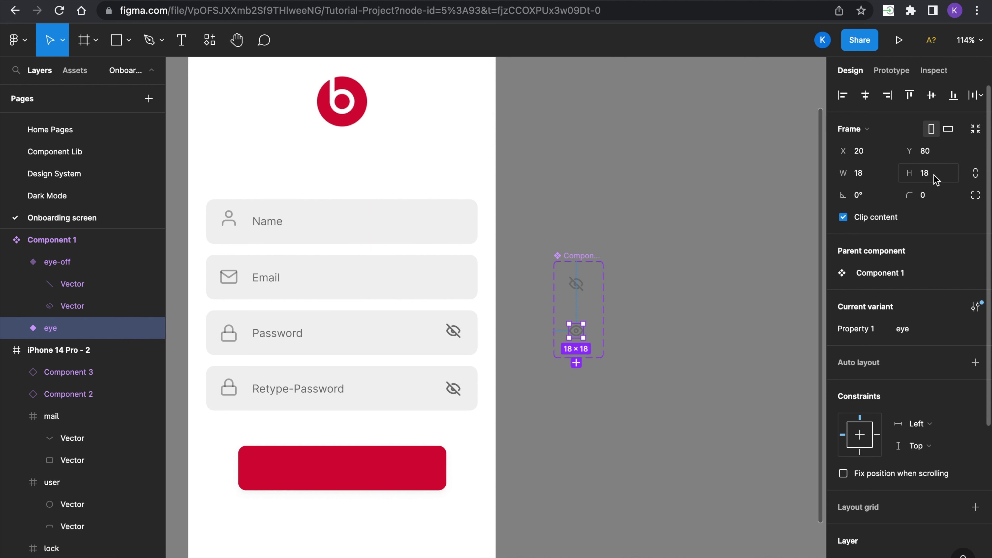
Nudge the Password field's eye icon down to align with the Retype-Password icon
left_click(453, 331)
key("Down")
key("Down")
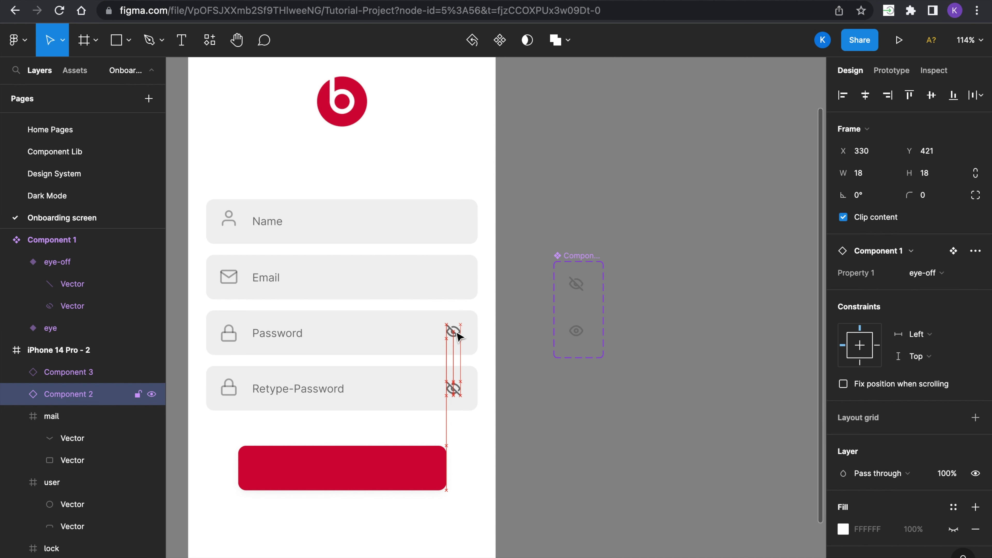
left_click(453, 390)
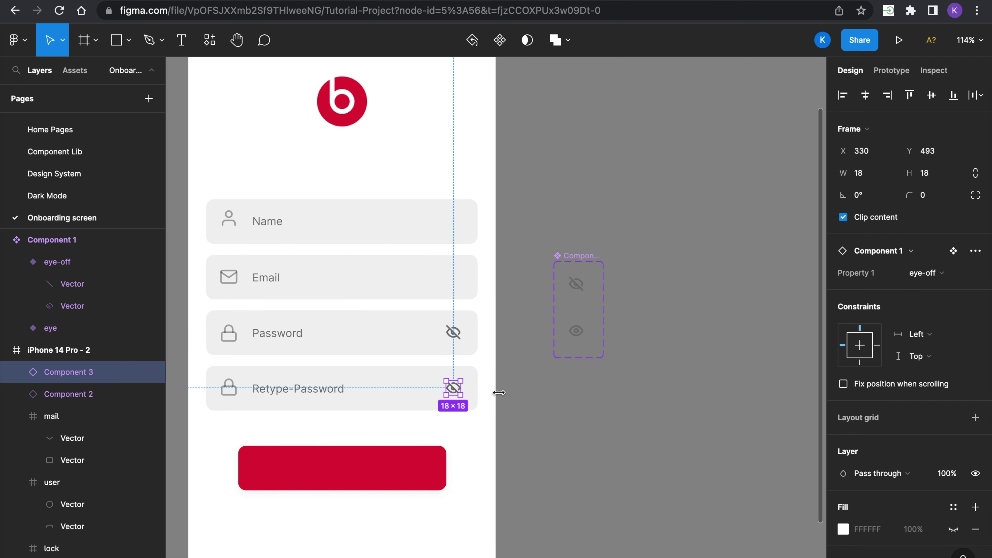
left_click(543, 402)
scroll(542, 401, "down", 3)
scroll(525, 395, "up", 4)
left_click(467, 340)
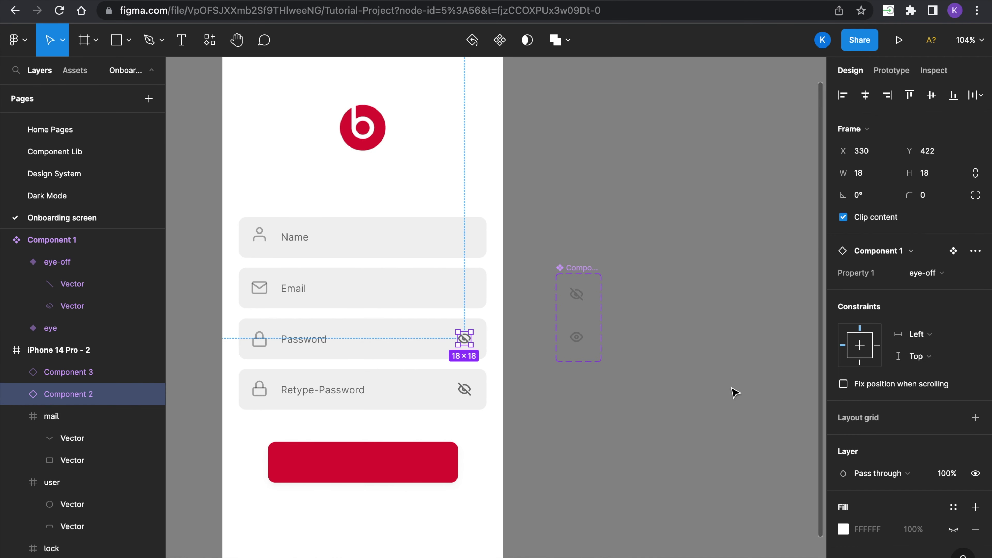
left_click(577, 297)
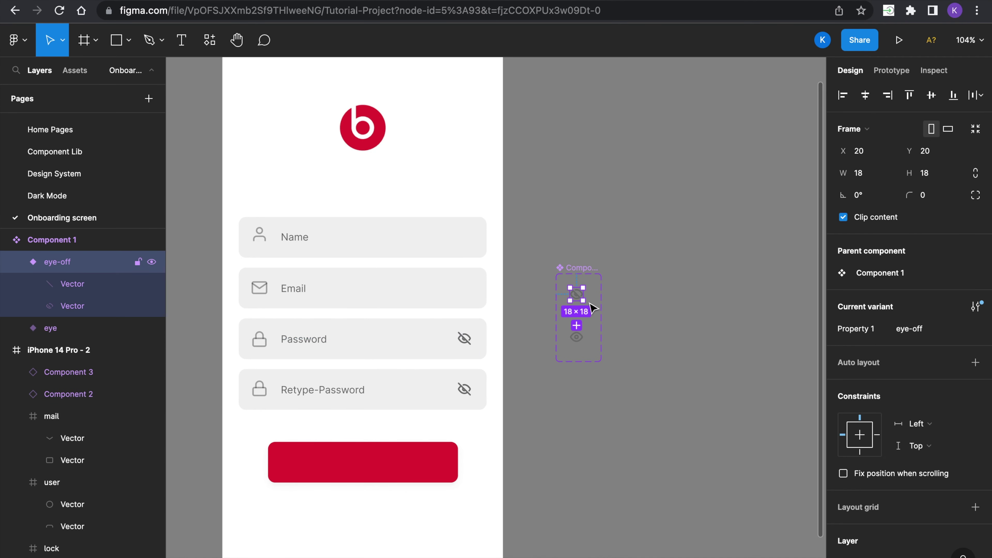
Recolour eye-off to a lighter document grey and the eye icon to B9B9B9
scroll(875, 403, "down", 5)
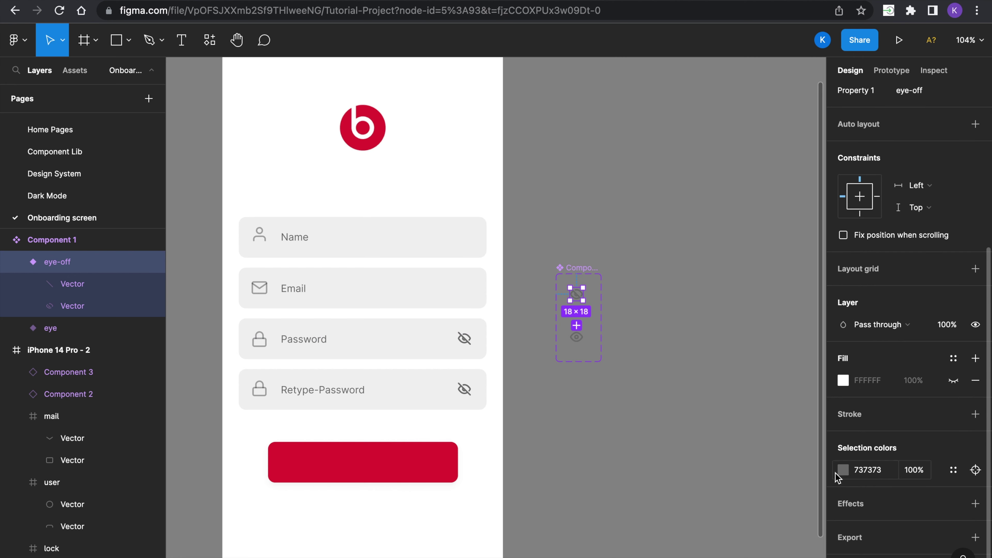
left_click(842, 470)
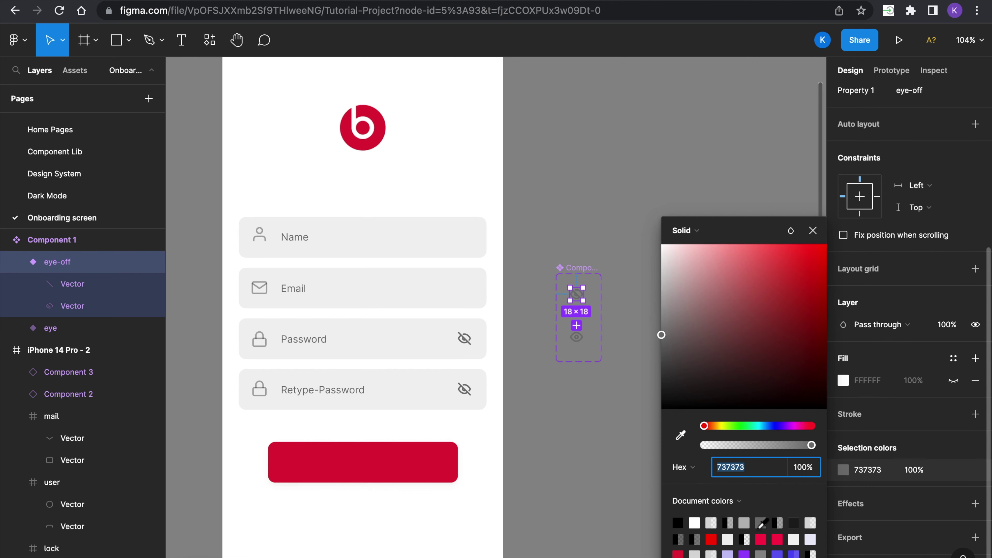
left_click(750, 525)
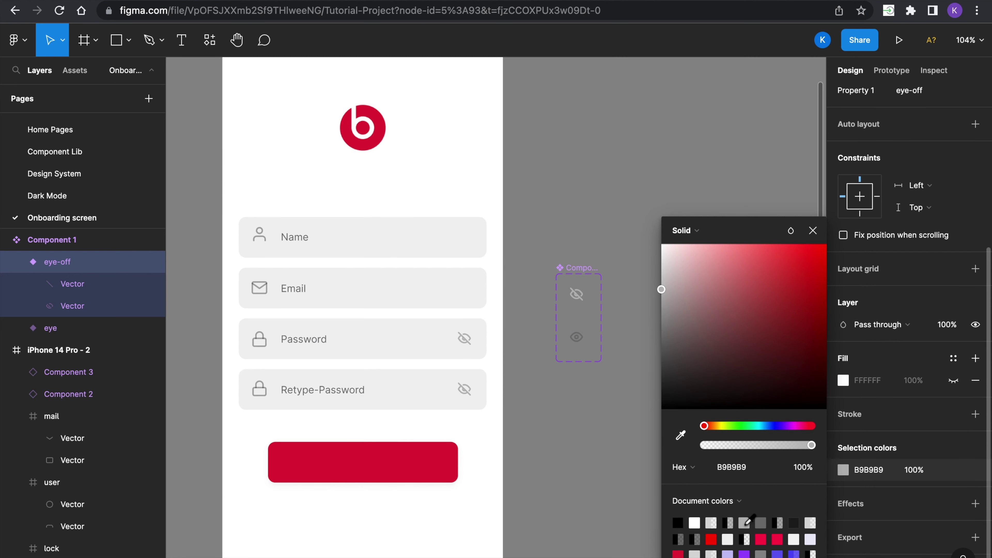
left_click(580, 337)
left_click(843, 470)
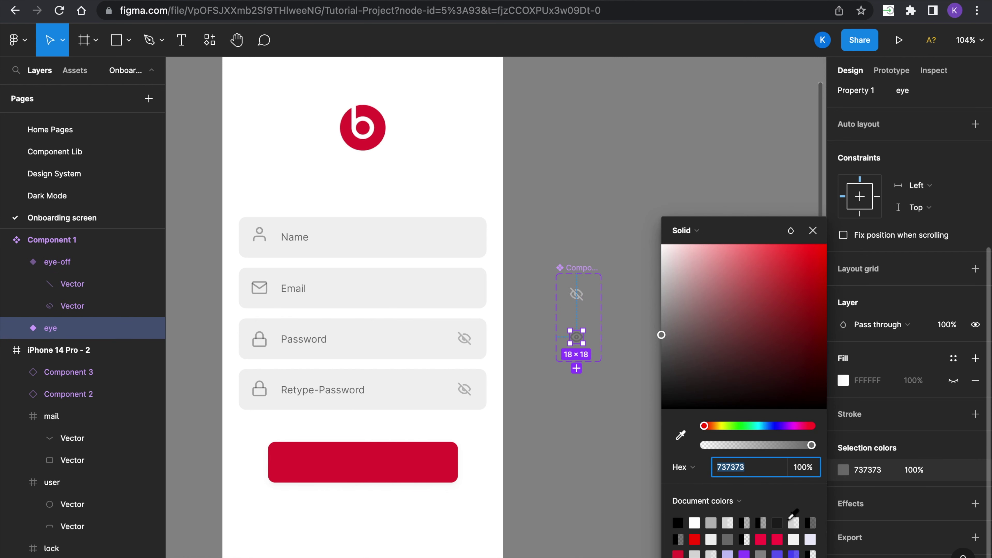
left_click(712, 522)
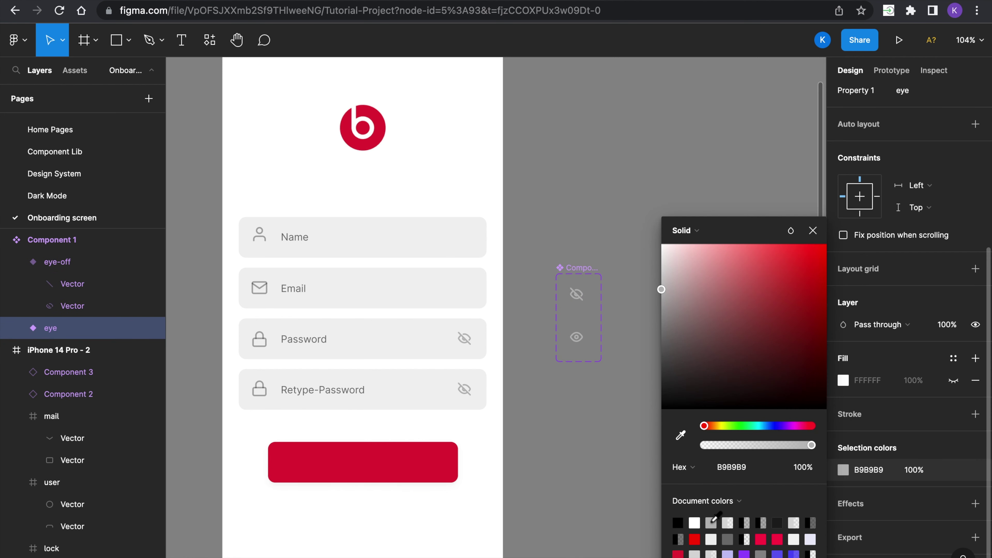
left_click(814, 232)
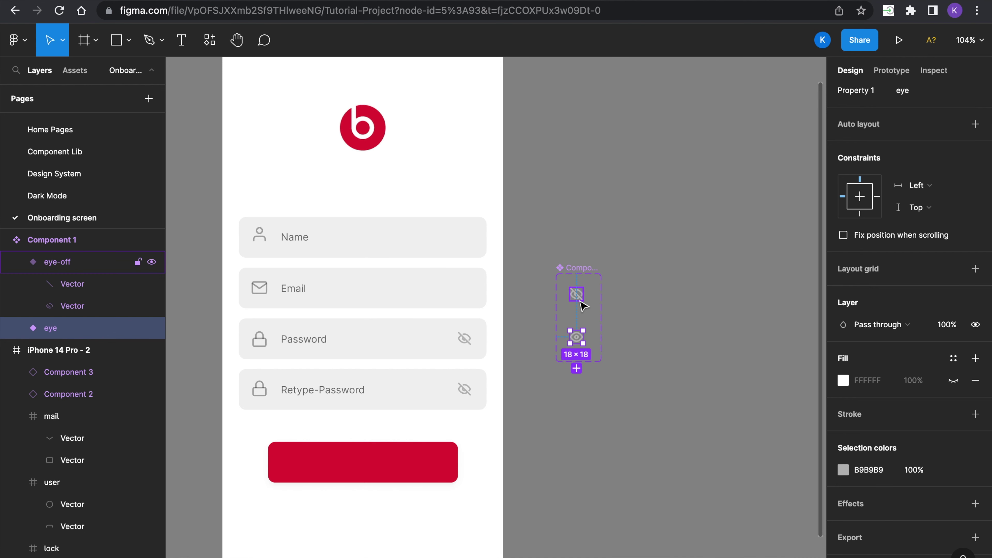
Set the eye-off icon's two vector strokes to 1 px
left_click(96, 289)
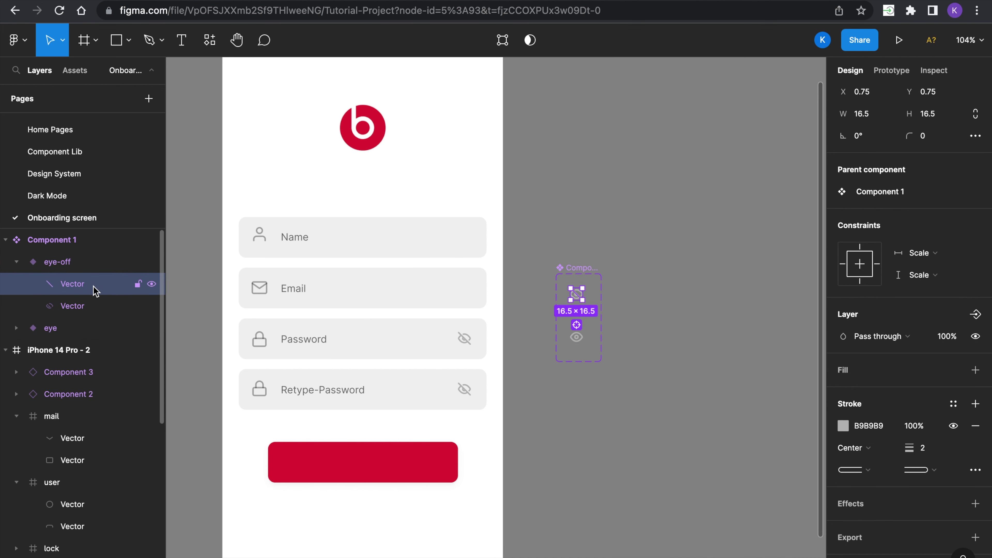
left_click(90, 306, "shift")
left_click(933, 476)
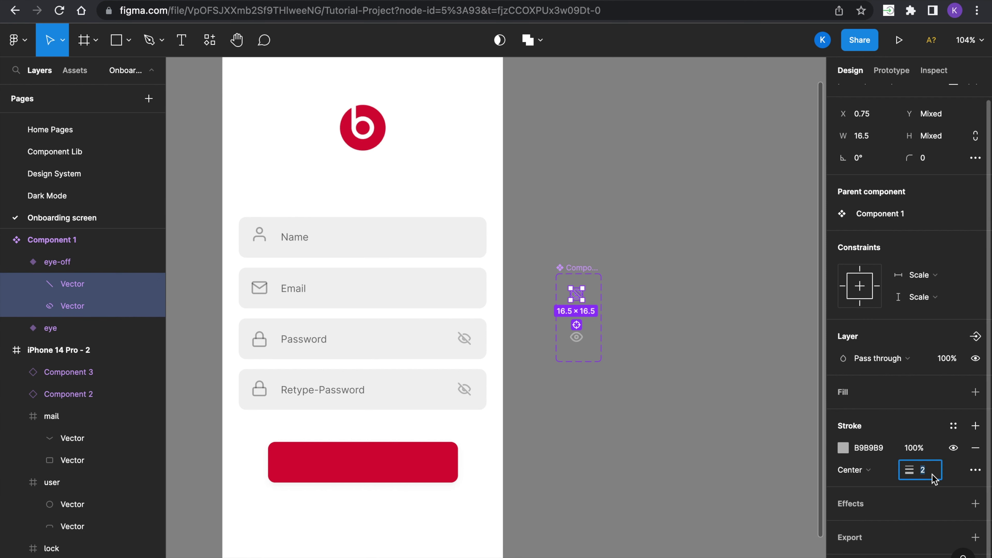
key("Return")
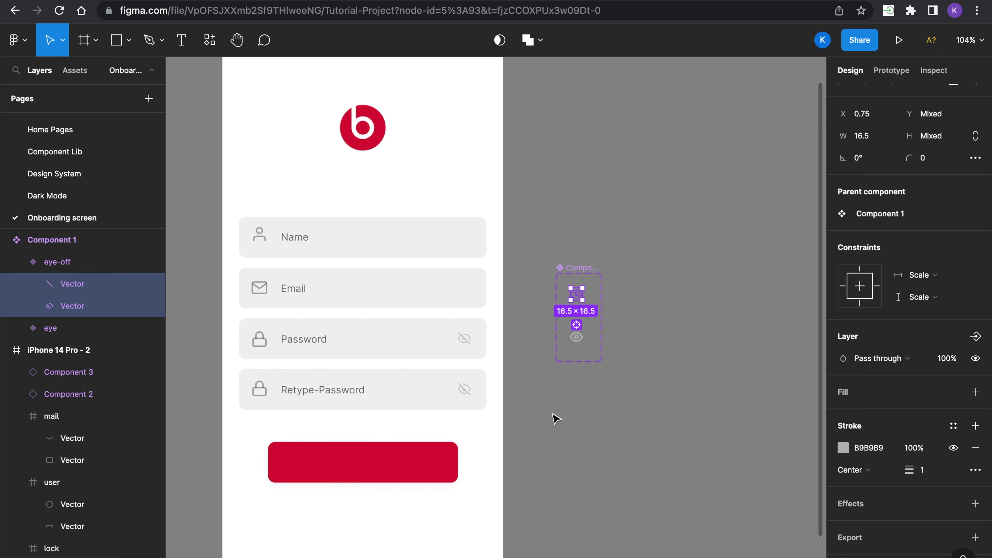
left_click(562, 414)
Set the open eye icon's two vector strokes to 1 px
left_click(576, 336)
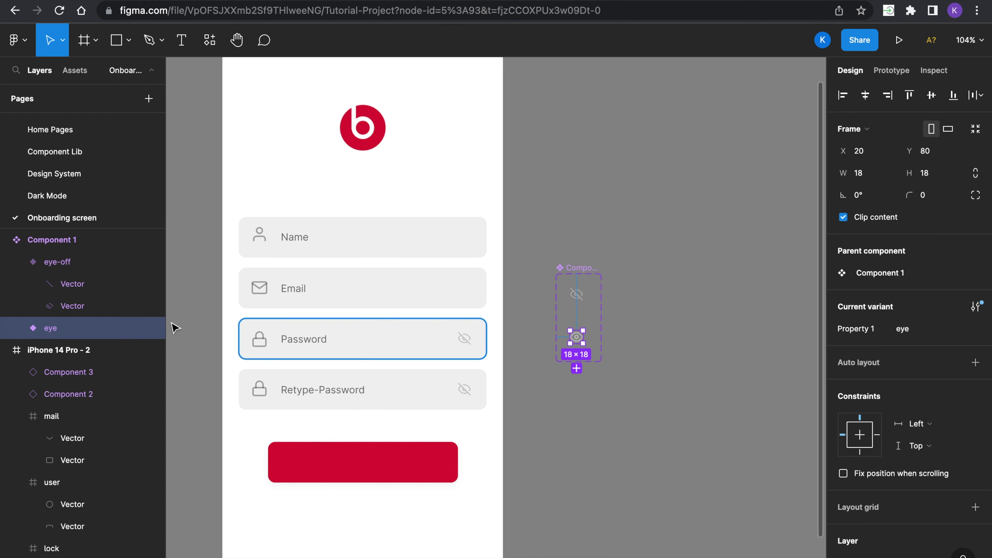
left_click(16, 328)
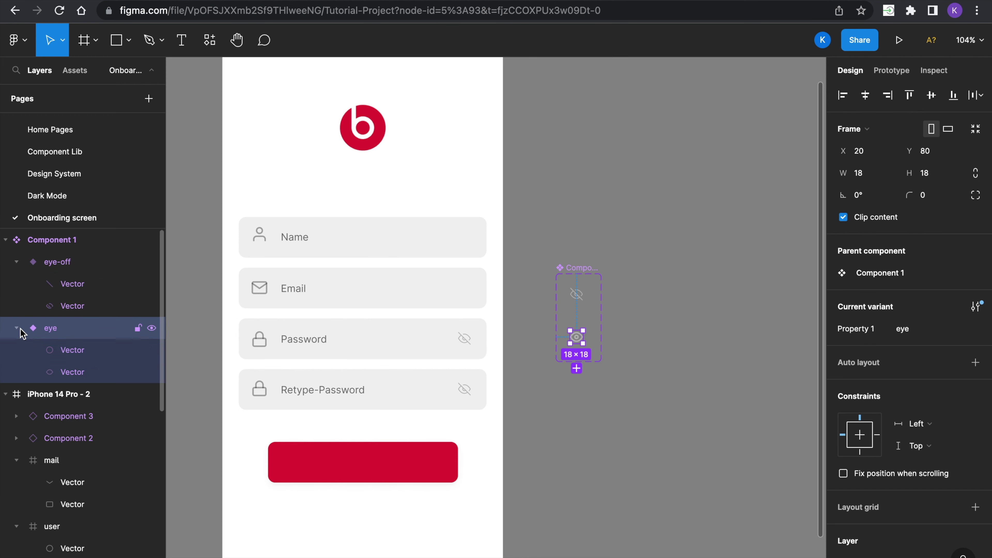
left_click(85, 356)
left_click(90, 366, "shift")
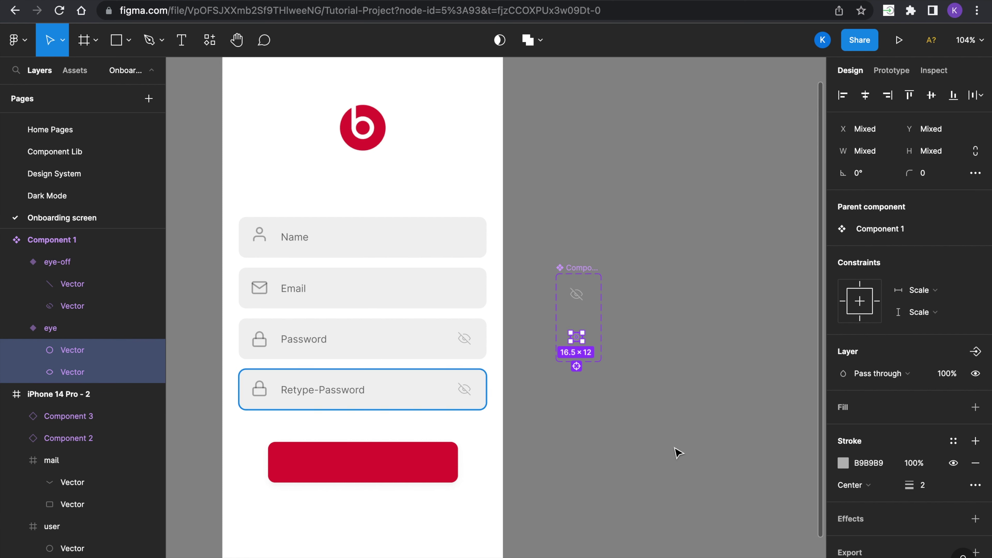
left_click(932, 487)
type("1")
left_click(752, 464)
scroll(752, 465, "down", 3)
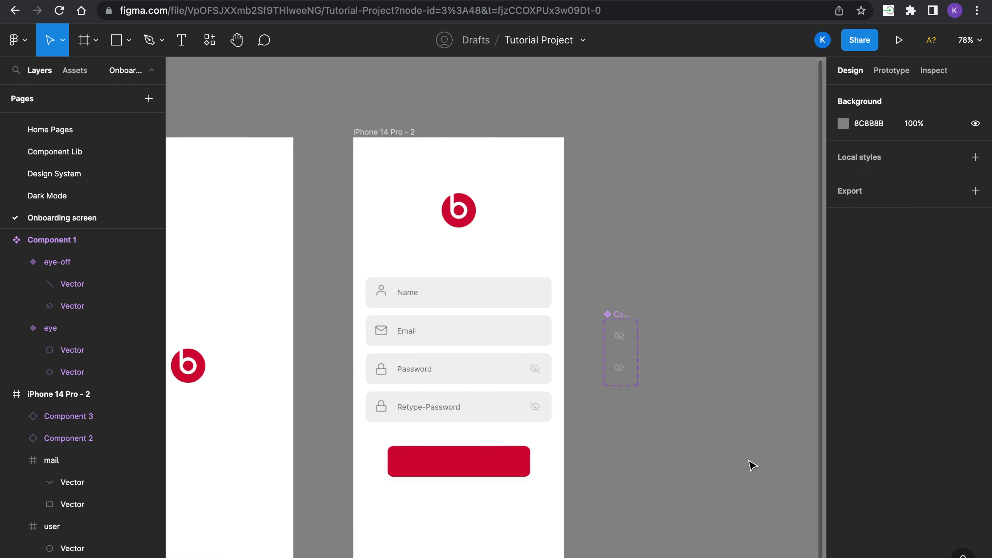
Move Component 1 aside, present iPhone 14 Pro - 2 and toggle the Password eye icon
left_click_drag(618, 315, 660, 267)
left_click(405, 133)
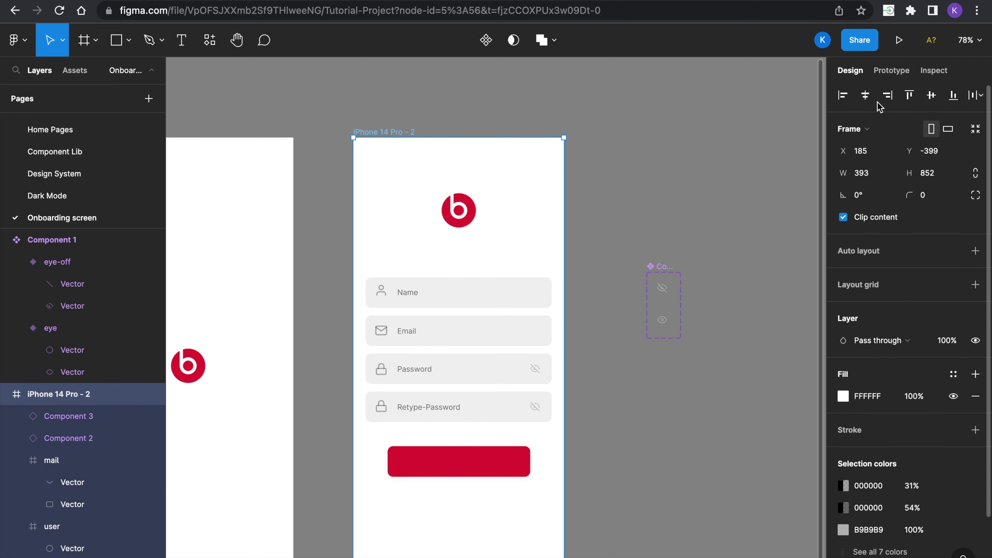
left_click(899, 41)
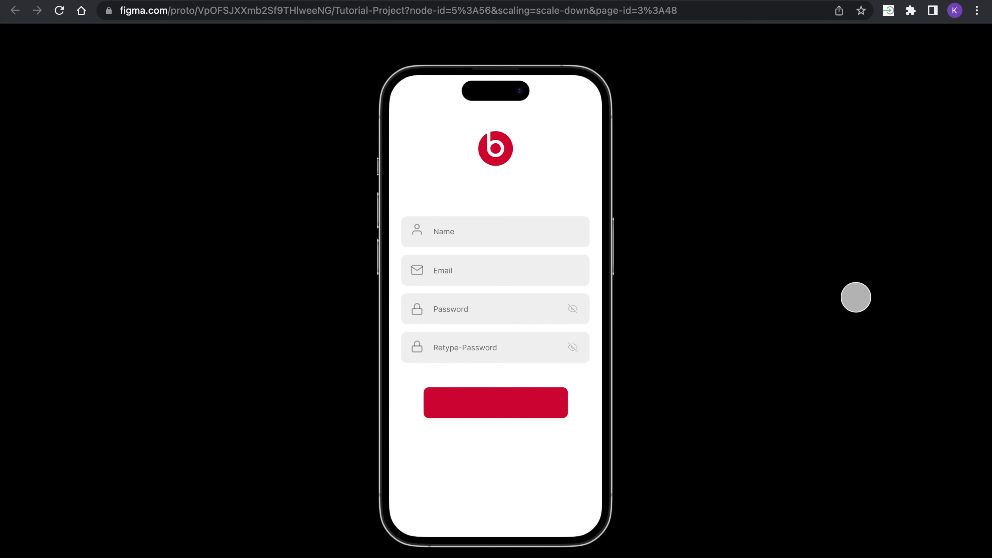
left_click(846, 145)
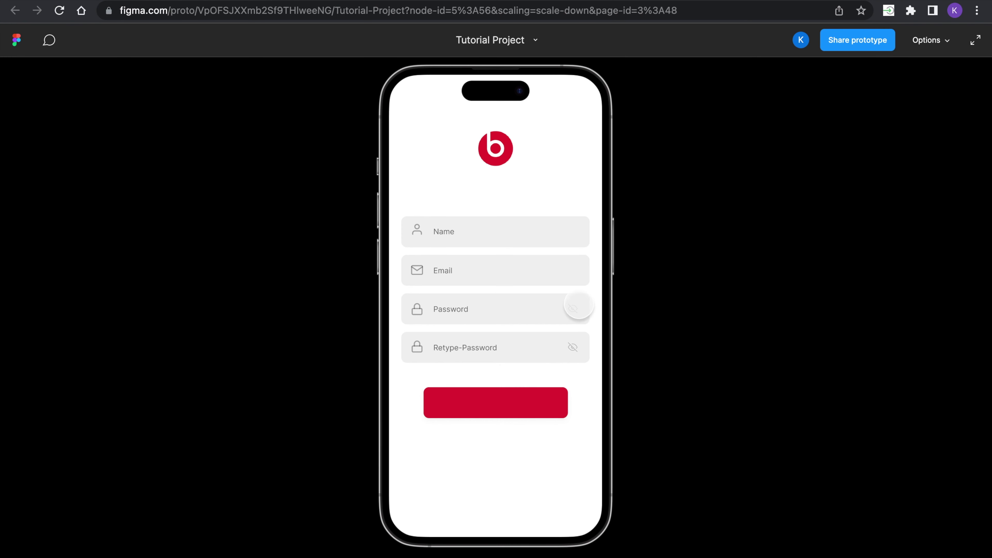
left_click(573, 308)
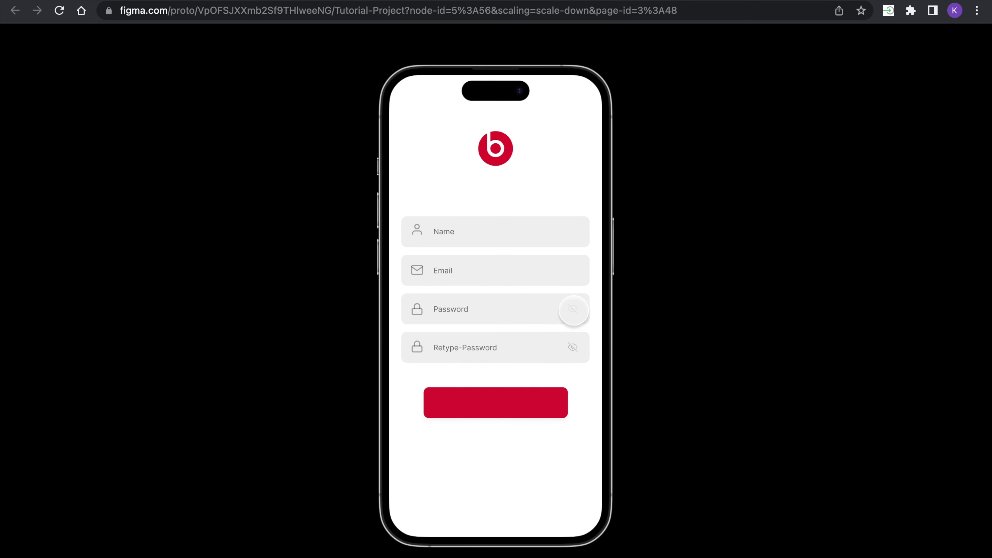
left_click(572, 310)
left_click(572, 309)
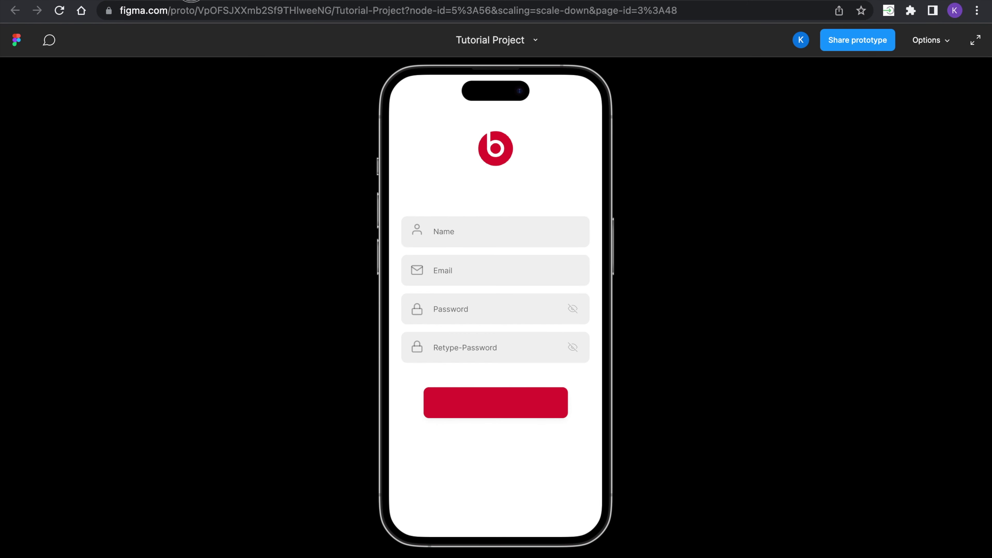
left_click(18, 40)
left_click(447, 463)
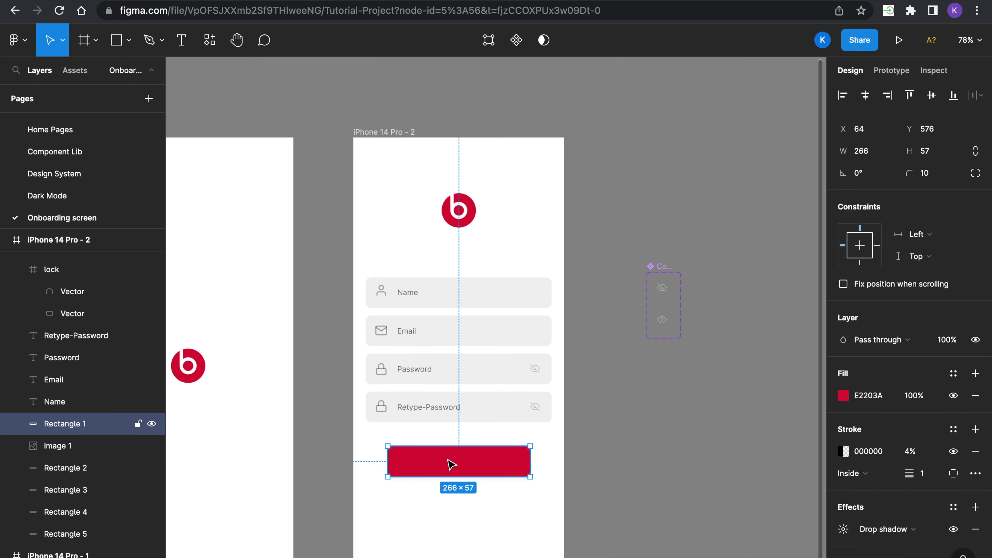
Pull the red bar (Rectangle 1) out of the phone screen onto the canvas to the right
left_click_drag(447, 463, 699, 456)
scroll(684, 453, "right", 5)
scroll(684, 453, "down", 2)
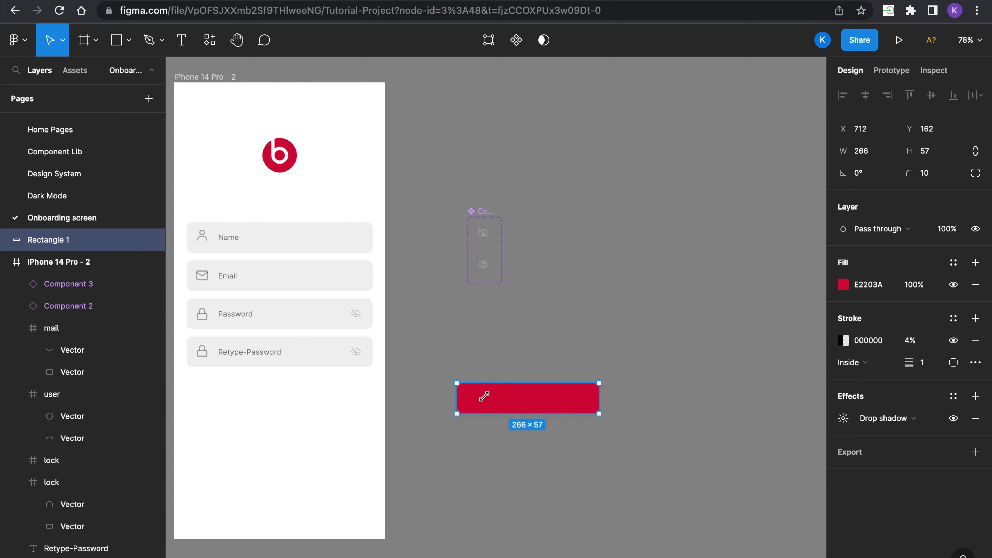
scroll(503, 386, "up", 5)
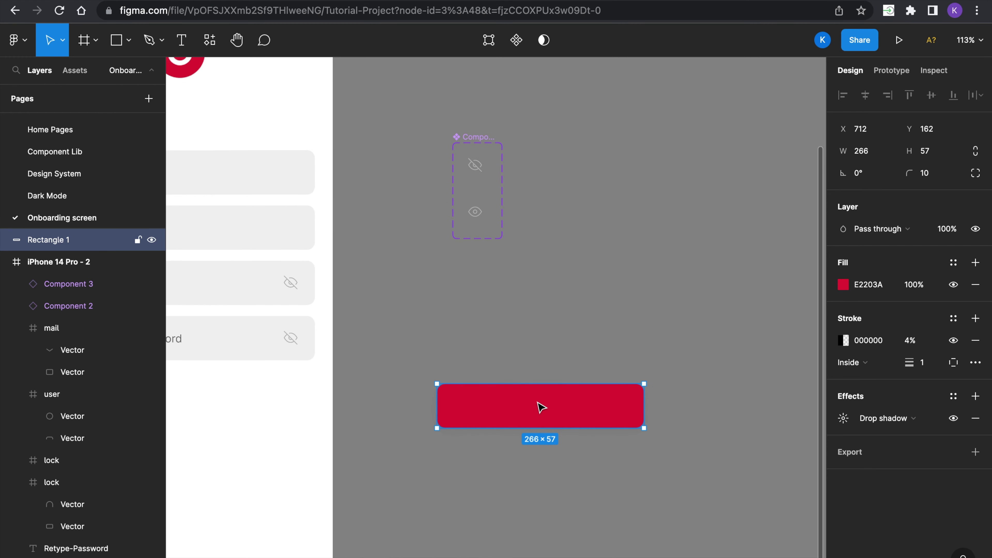
Add a 'Sign up' label on the red bar, set to 16 Semi Bold
left_click(182, 40)
left_click(509, 405)
type("Sign up")
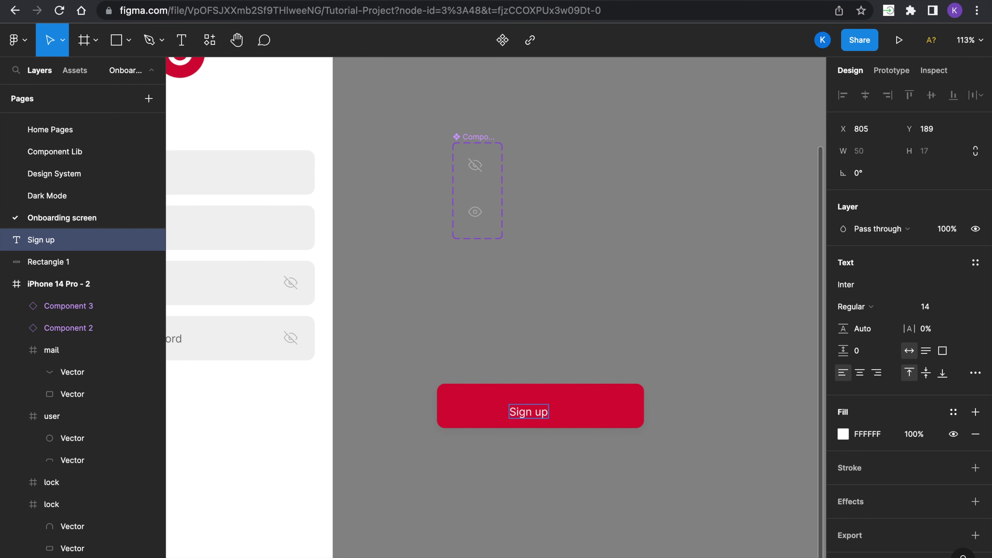
mouse_move(543, 416)
left_mouse_down()
mouse_move(547, 404)
mouse_move(555, 413)
left_mouse_up()
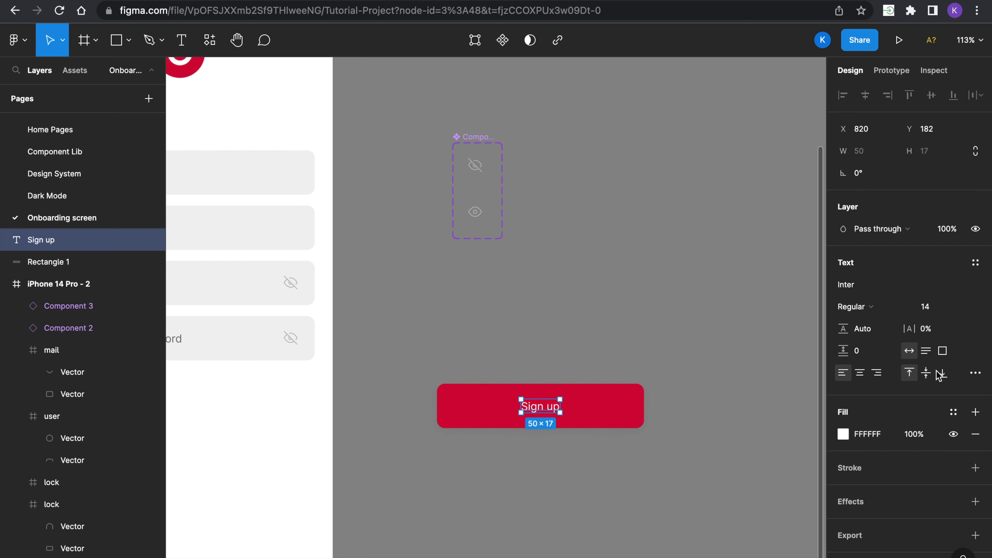
left_click(963, 309)
left_click(942, 340)
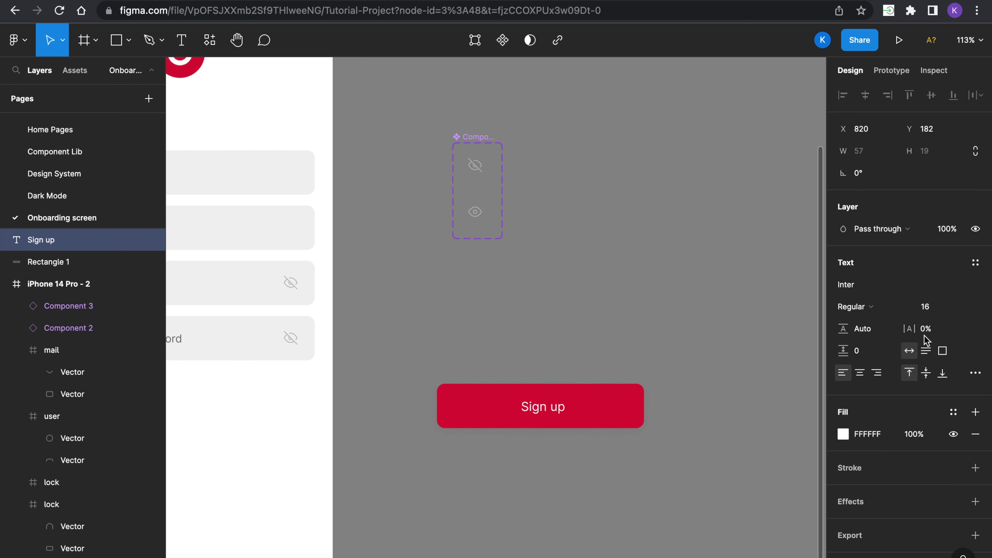
left_click(889, 314)
left_click(893, 339)
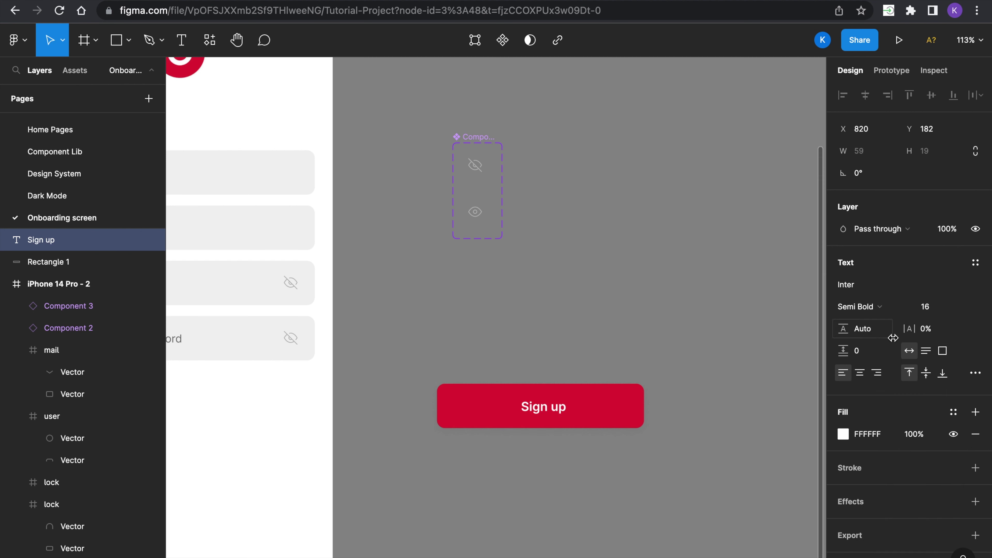
Frame the label and bar together with the label centred, then make the button a component
left_click(608, 414)
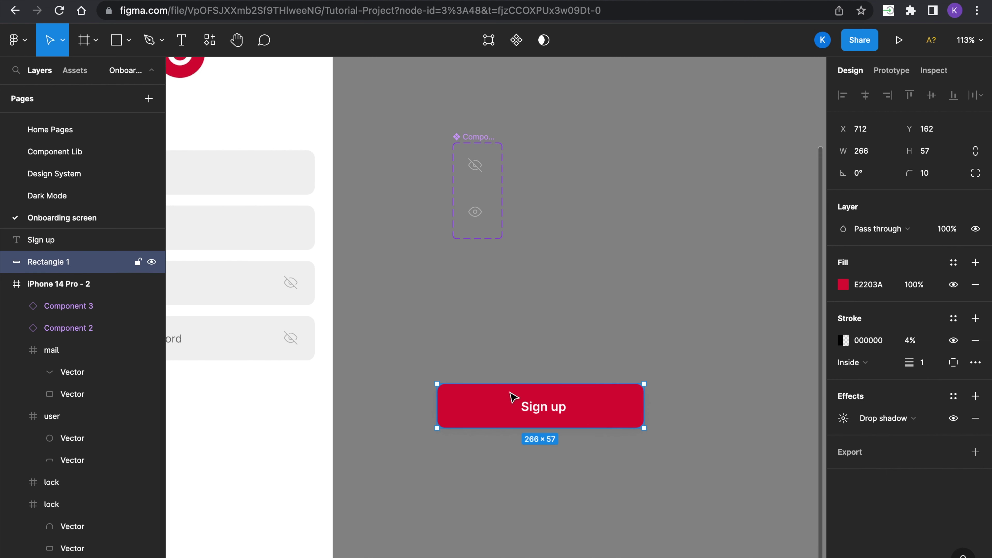
left_click_drag(419, 370, 669, 441)
right_click(593, 416)
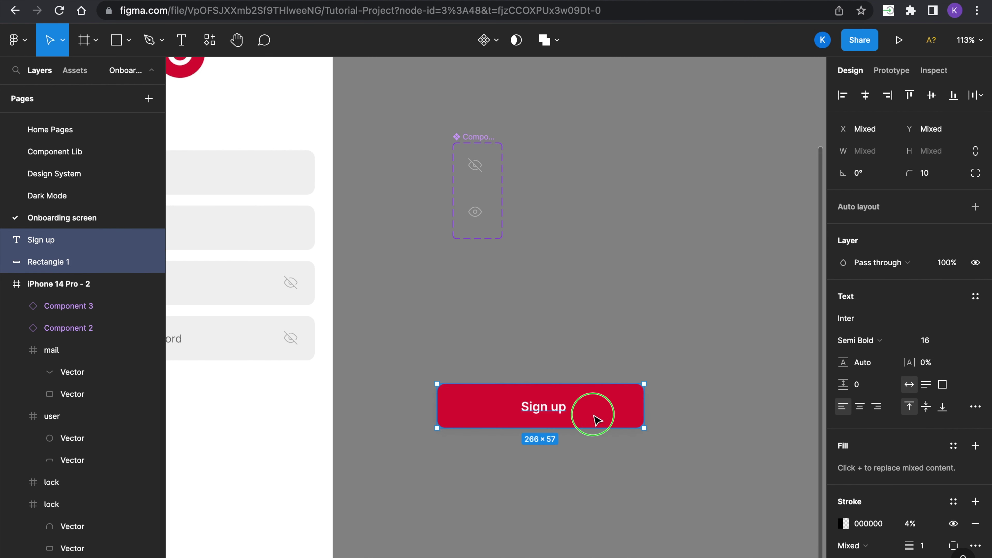
left_click(641, 336)
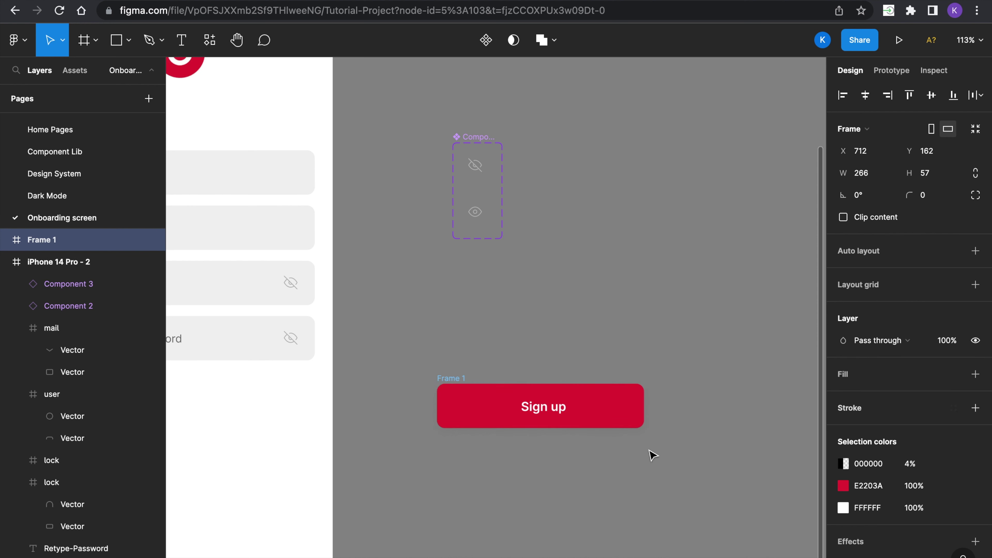
left_click(555, 413)
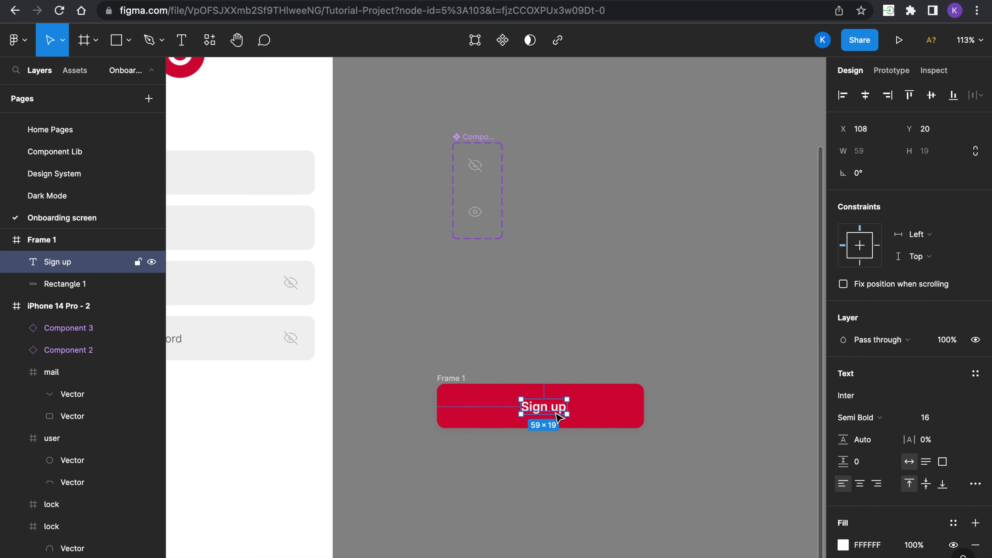
left_click(866, 95)
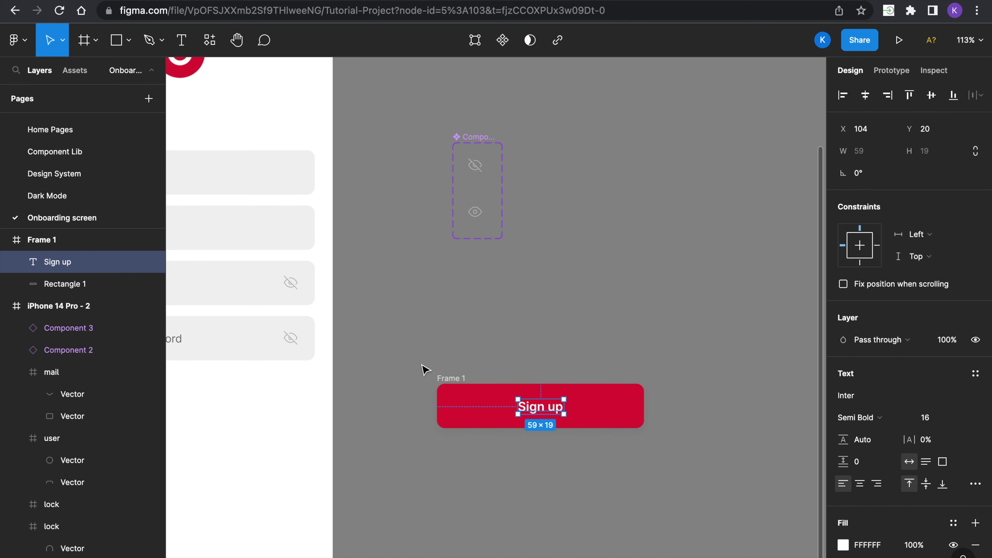
left_click(454, 378)
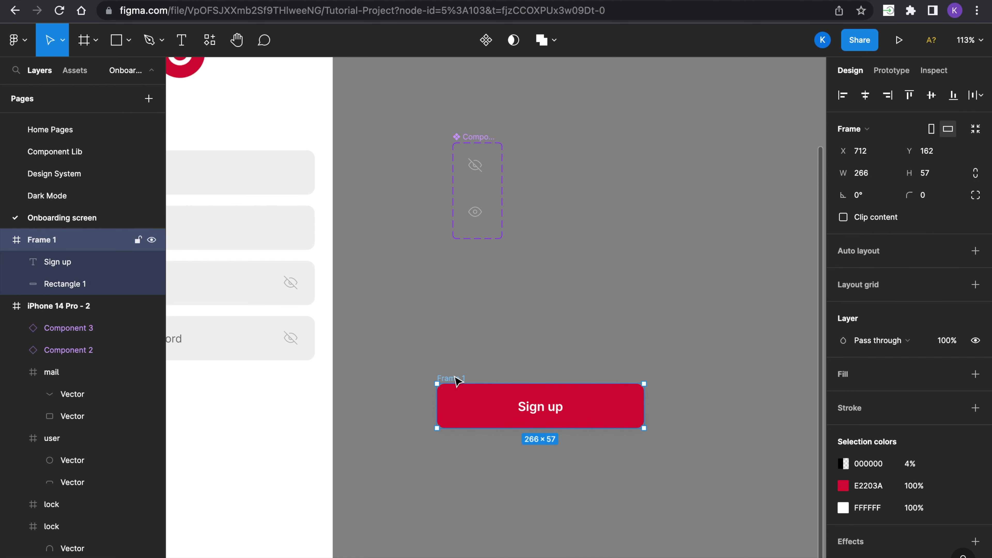
left_click_drag(457, 381, 420, 256)
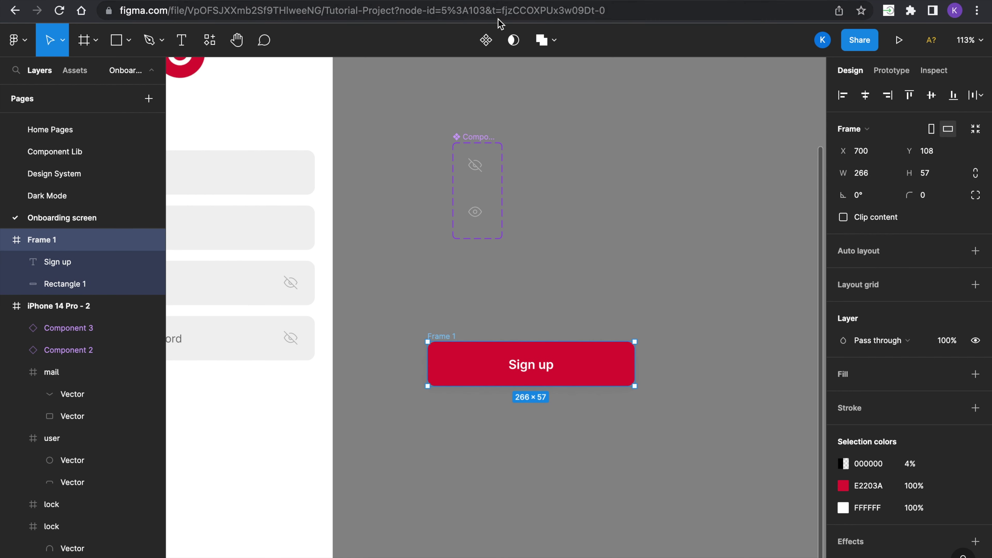
left_click(486, 40)
left_click(487, 40)
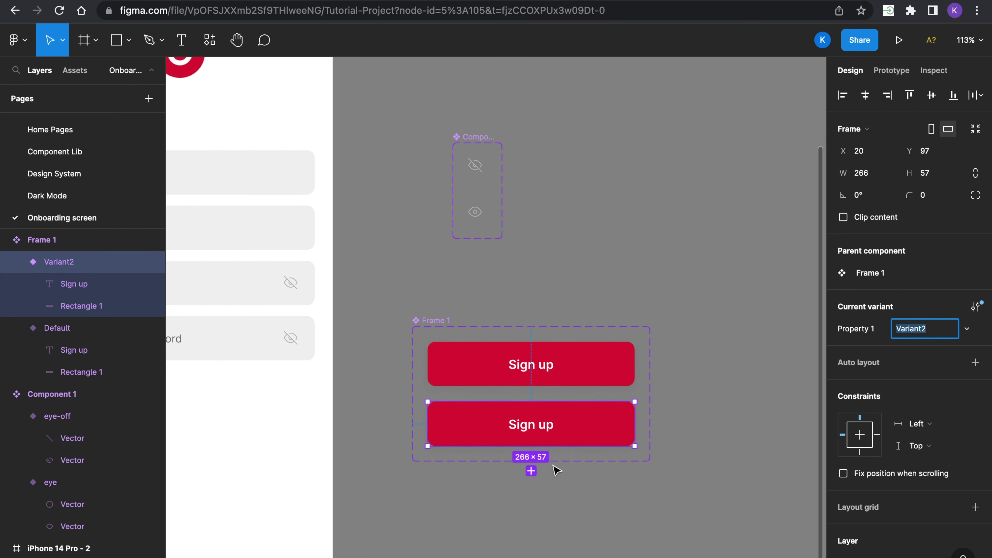
Give Variant2's rectangle a darker red fill, sampled from the default button red and darkened
key("Return")
left_click(613, 428)
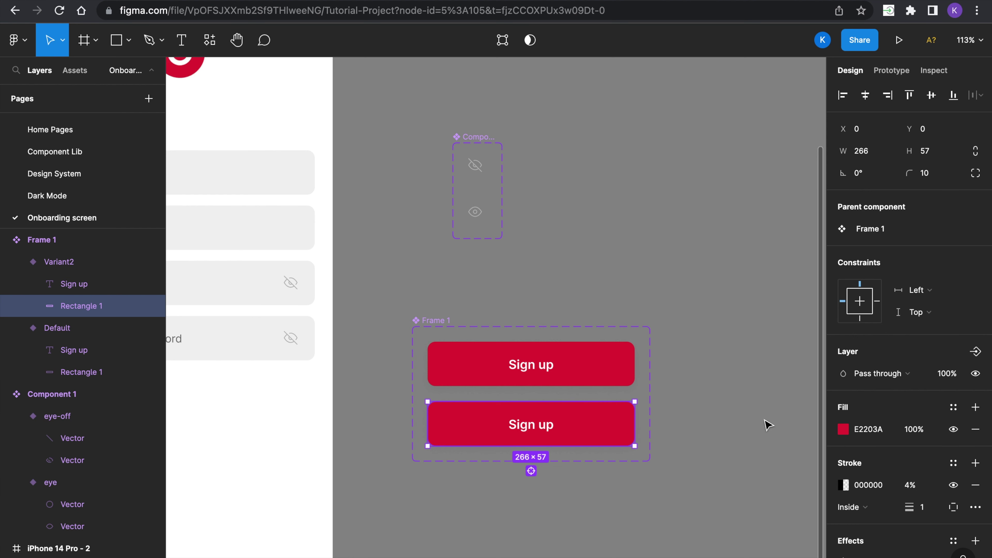
left_click(843, 431)
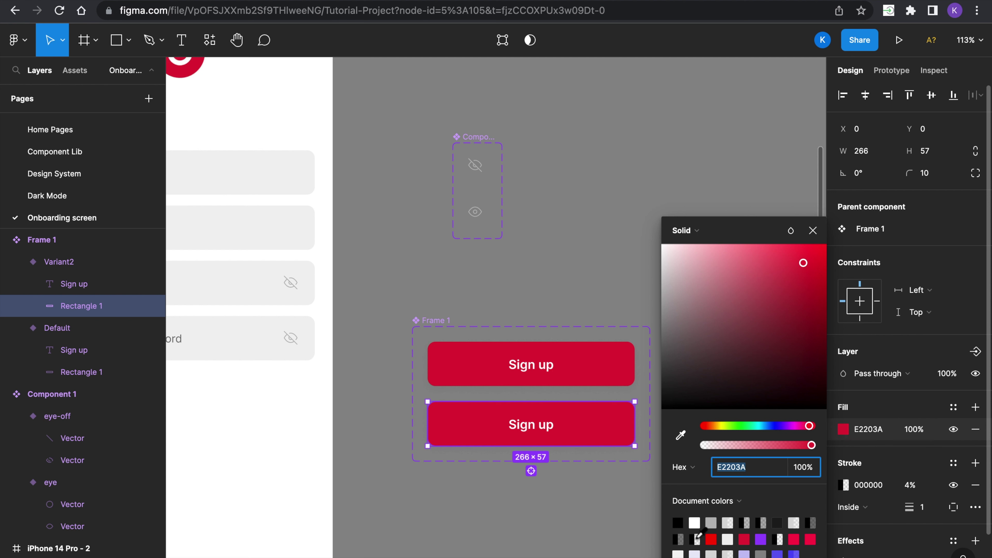
left_click(711, 538)
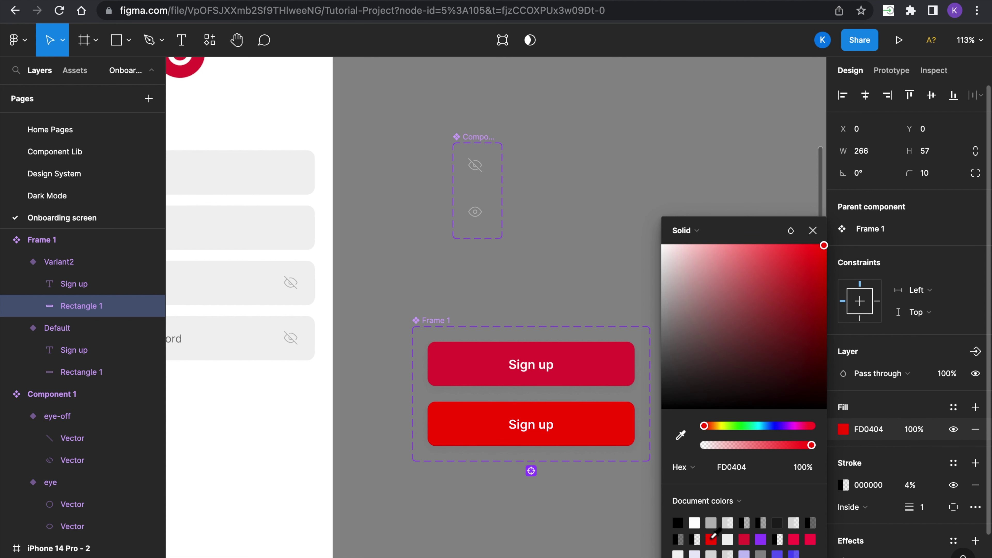
left_click(794, 539)
left_click(680, 435)
left_click(608, 344)
left_click_drag(804, 262, 819, 300)
left_click(813, 230)
left_click(594, 365)
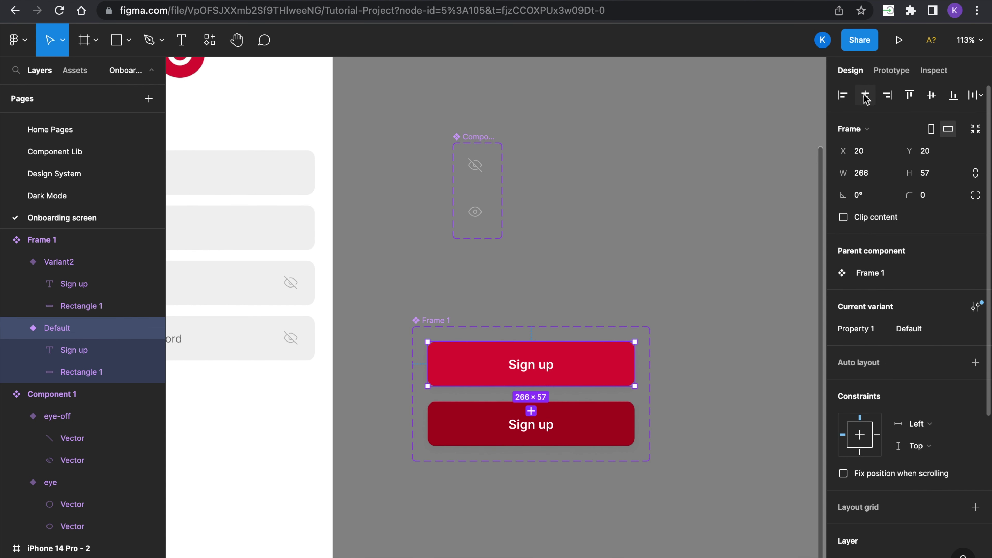
left_click(891, 71)
Link the Default variant to Variant2 with an On hover interaction
left_click_drag(531, 386, 532, 408)
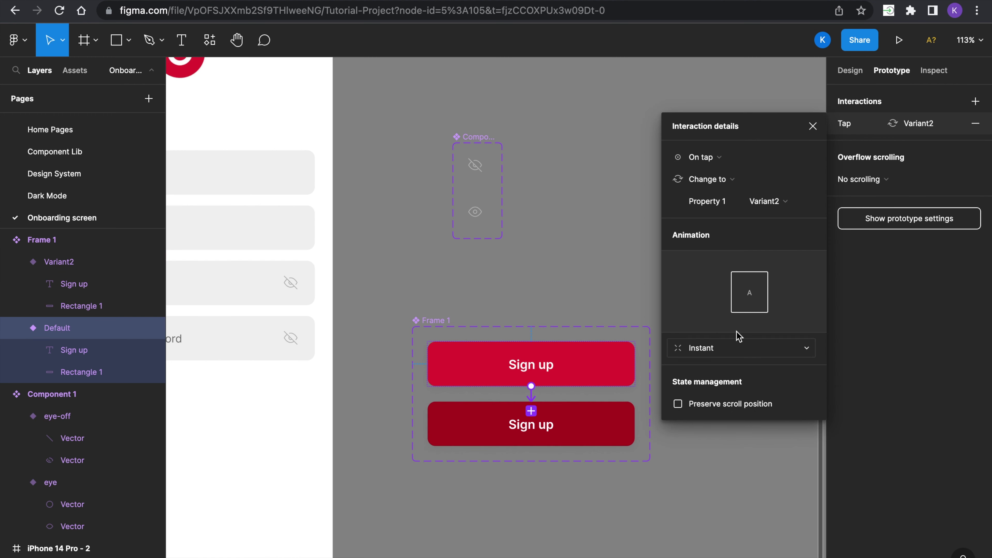
left_click(727, 158)
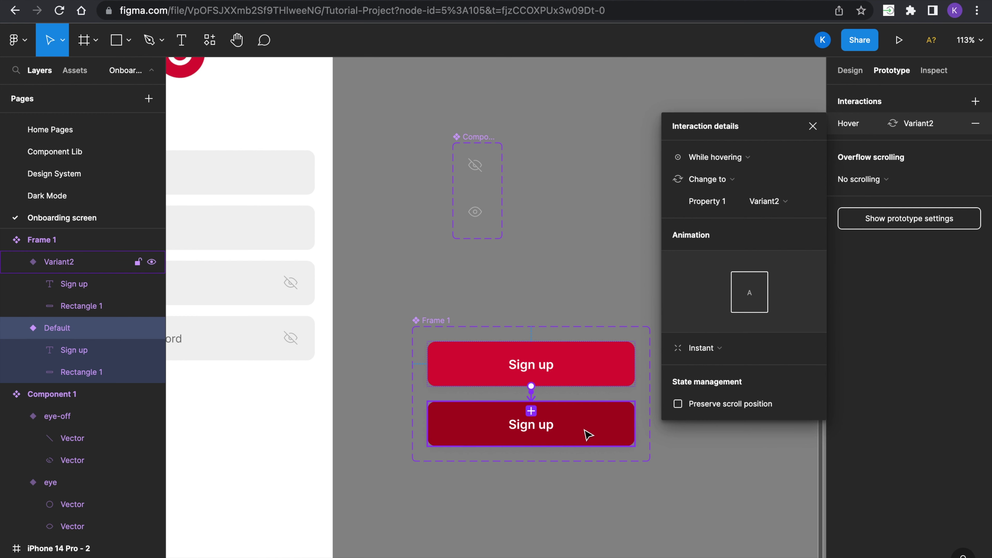
left_click(580, 415)
Add Variant3 to the set and make Variant2 change to it While pressing
left_click(584, 376)
left_click(587, 433)
left_click(531, 471)
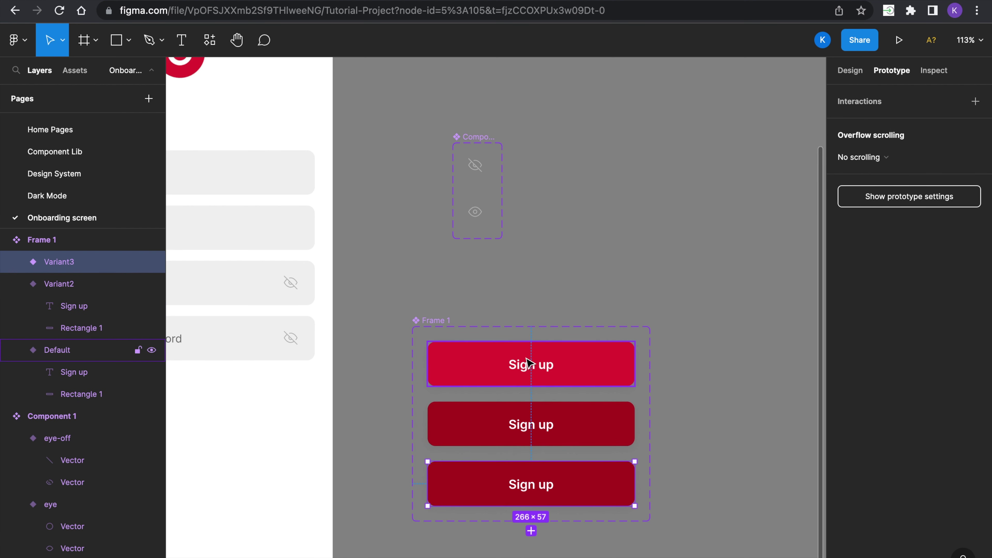
left_click(543, 425)
left_click_drag(531, 446, 532, 477)
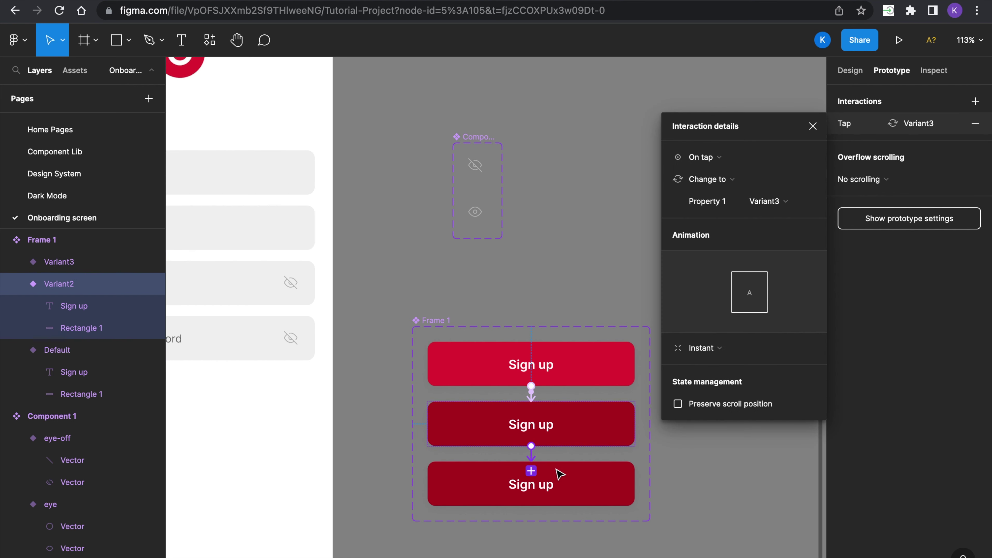
left_click(718, 160)
left_click(723, 204)
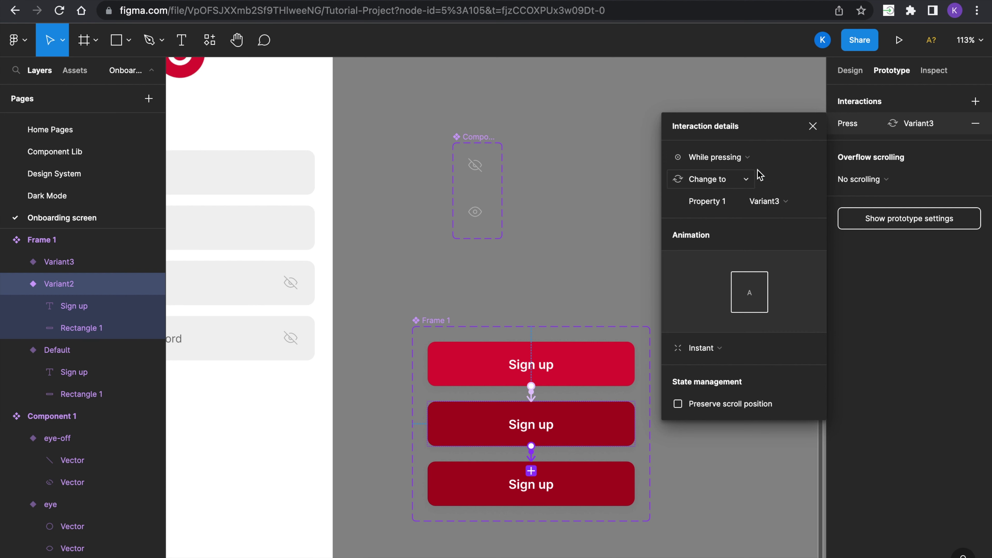
left_click(812, 128)
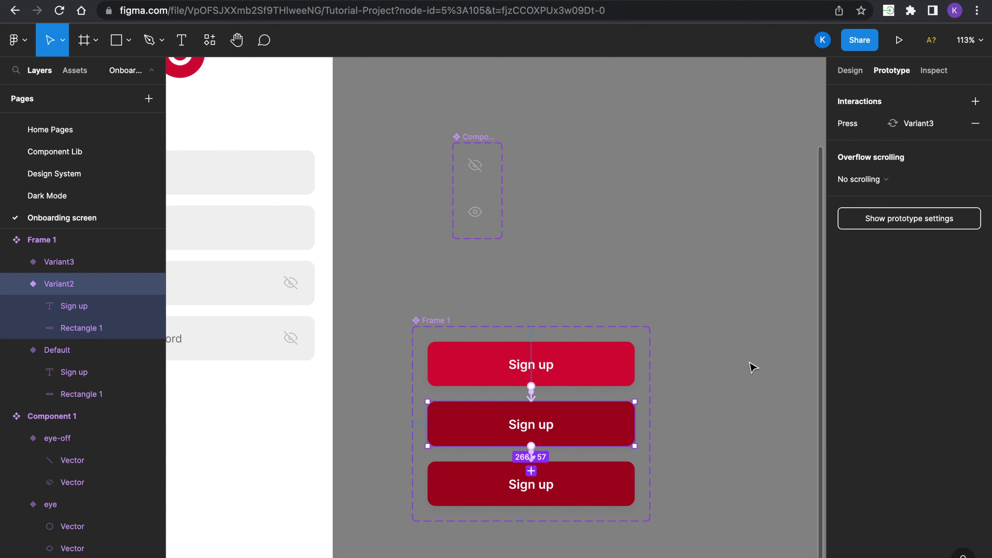
left_click(594, 498)
Change the third button's rectangle fill to the FD064A document colour
left_click(853, 72)
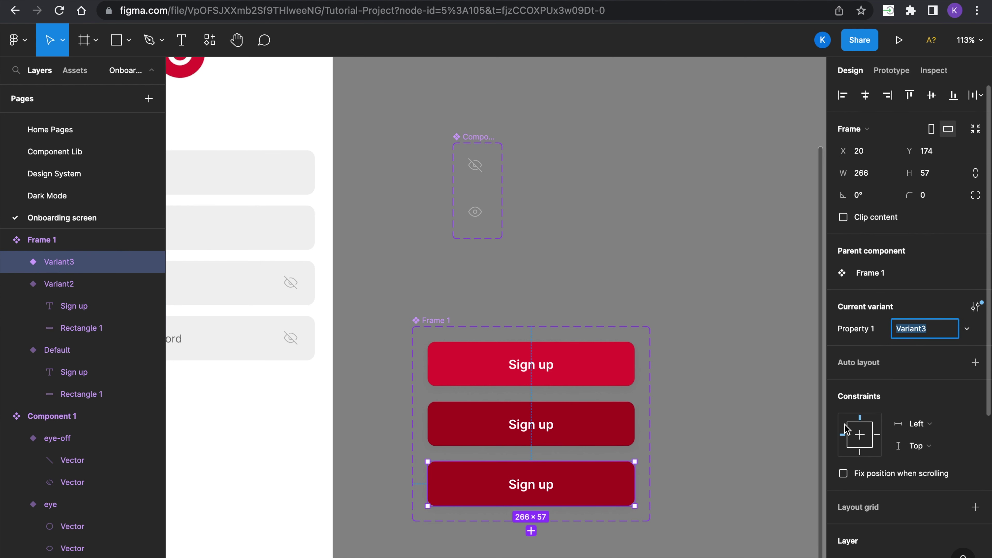
scroll(594, 414, "down", 5)
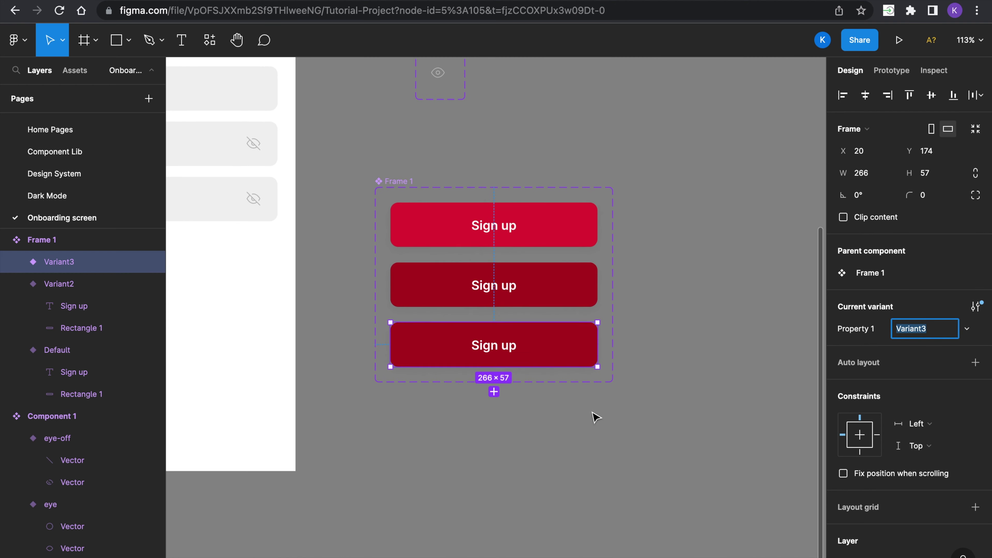
double_click(571, 361)
left_click(843, 430)
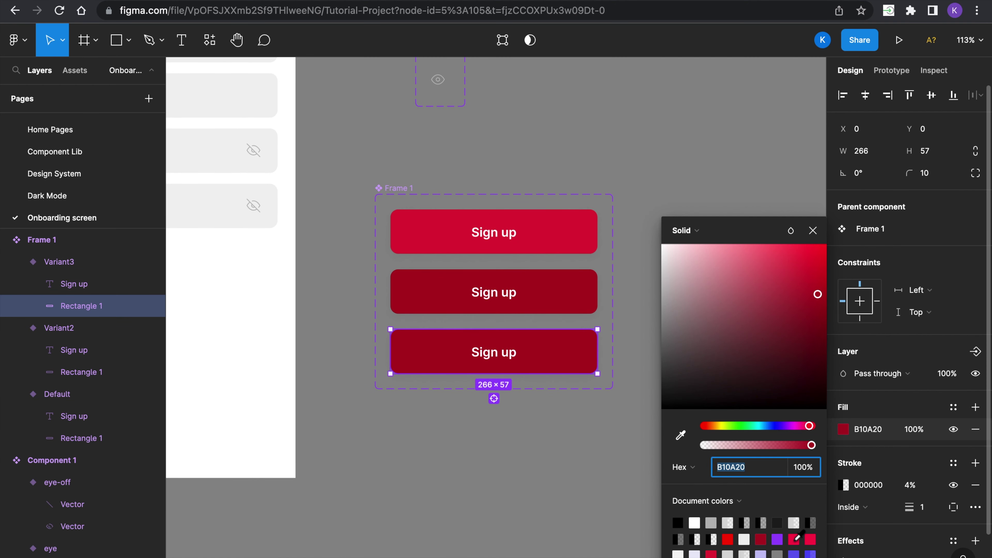
left_click(795, 539)
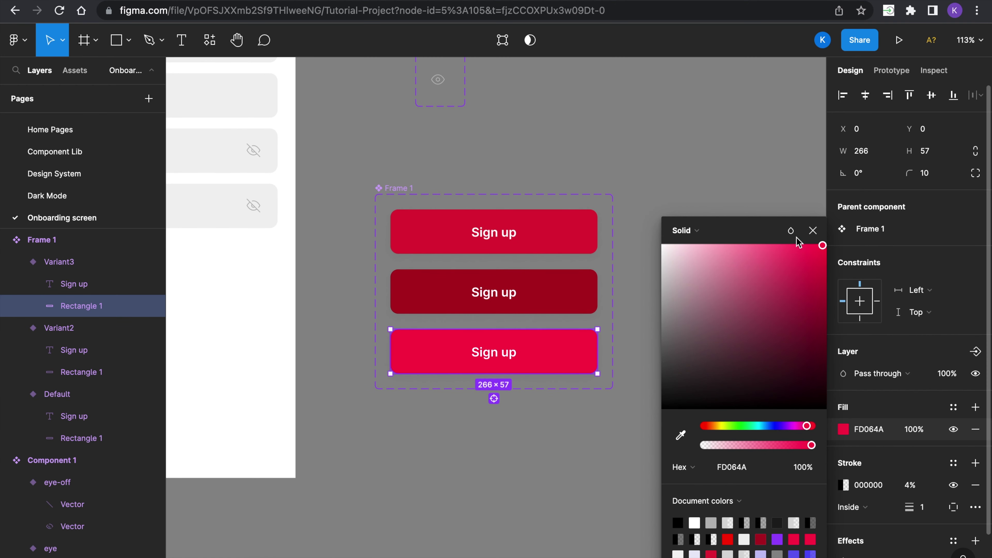
left_click(812, 230)
scroll(630, 242, "up", 3)
scroll(629, 242, "left", 4)
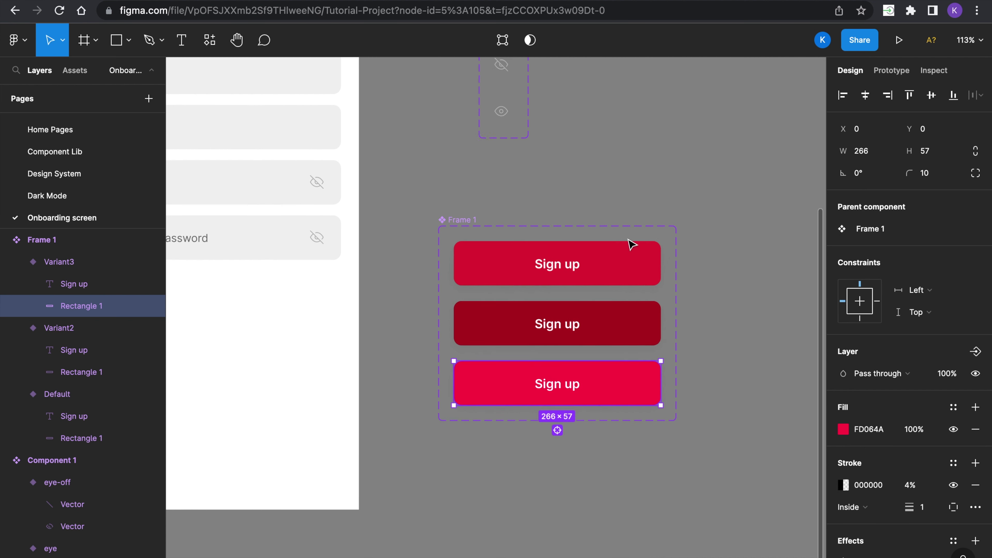
left_click(608, 304)
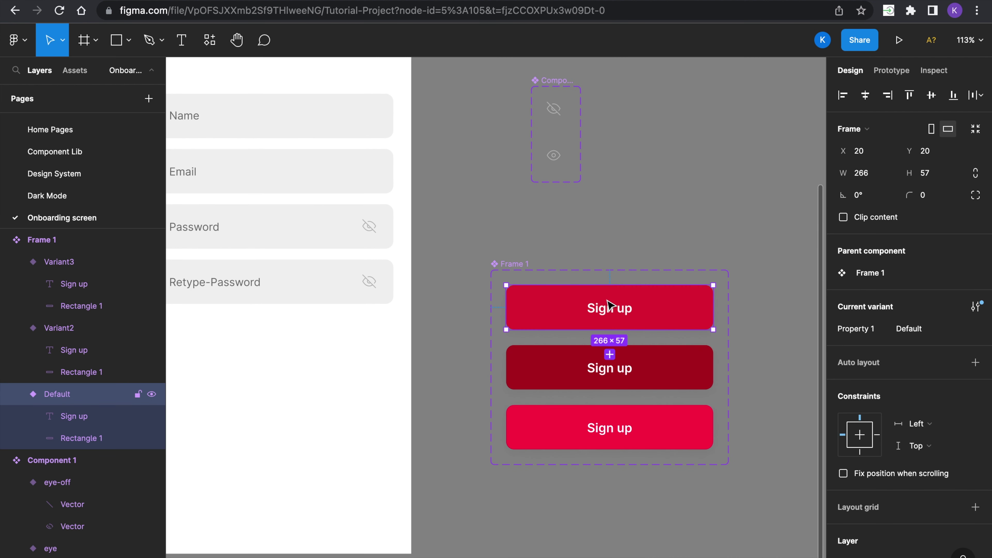
Drag a Sign up instance from Assets onto the sign-up screen and delete the stray copy
left_click_drag(609, 305, 622, 224)
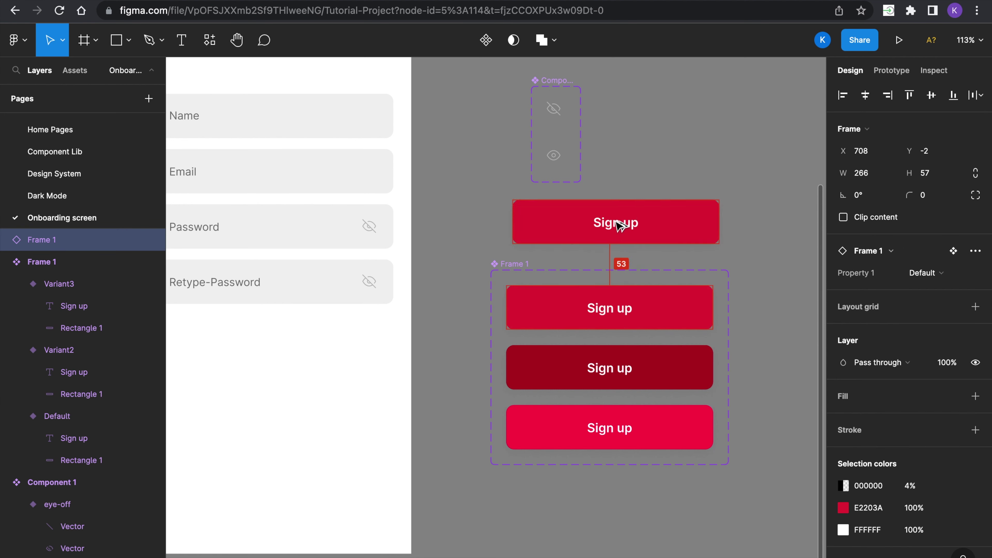
left_click(71, 71)
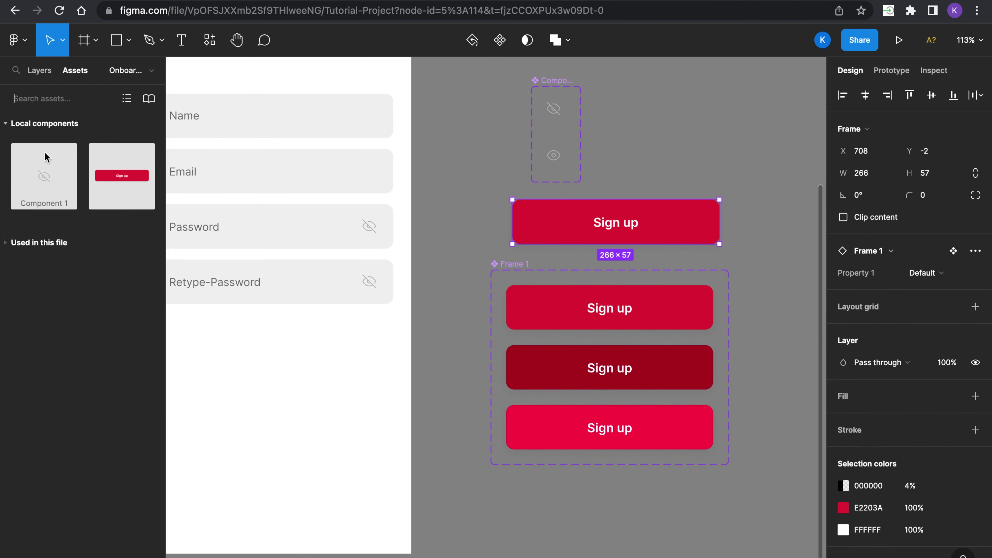
left_click_drag(120, 192, 309, 412)
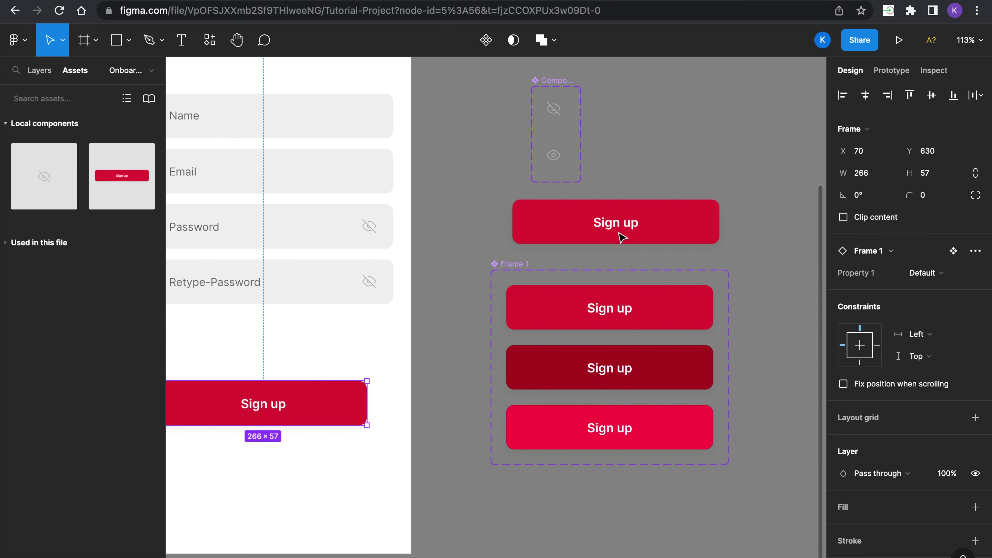
left_click(624, 226)
key("Delete")
Move the Sign up button under the password fields, centre it horizontally, and preview
scroll(624, 221, "left", 8)
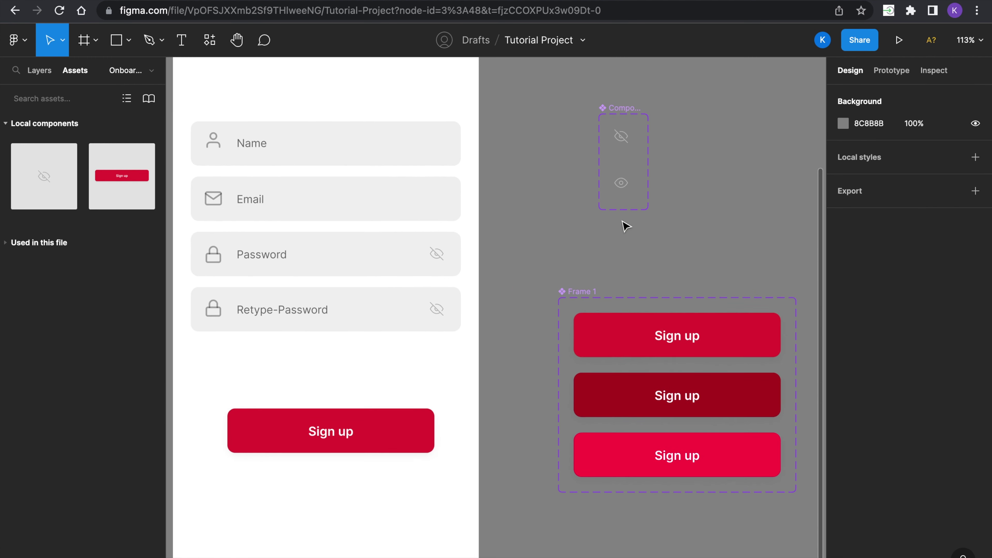
left_click_drag(429, 432, 428, 391)
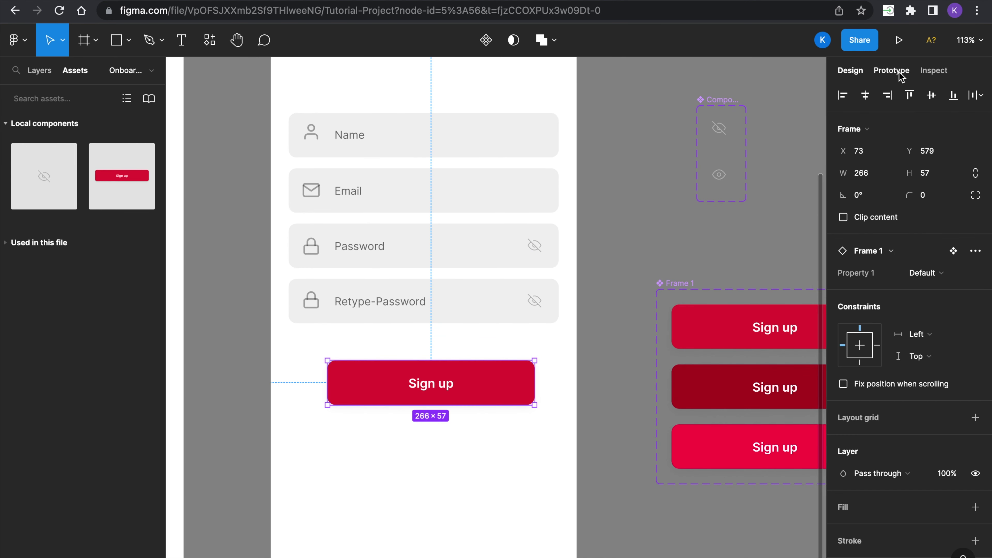
left_click(866, 98)
scroll(657, 258, "down", 5)
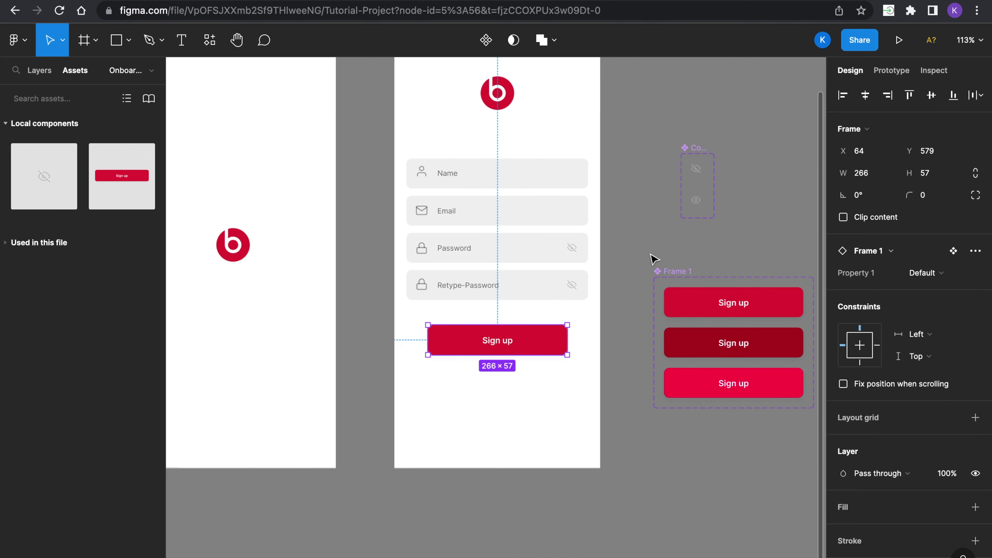
left_click(221, 3)
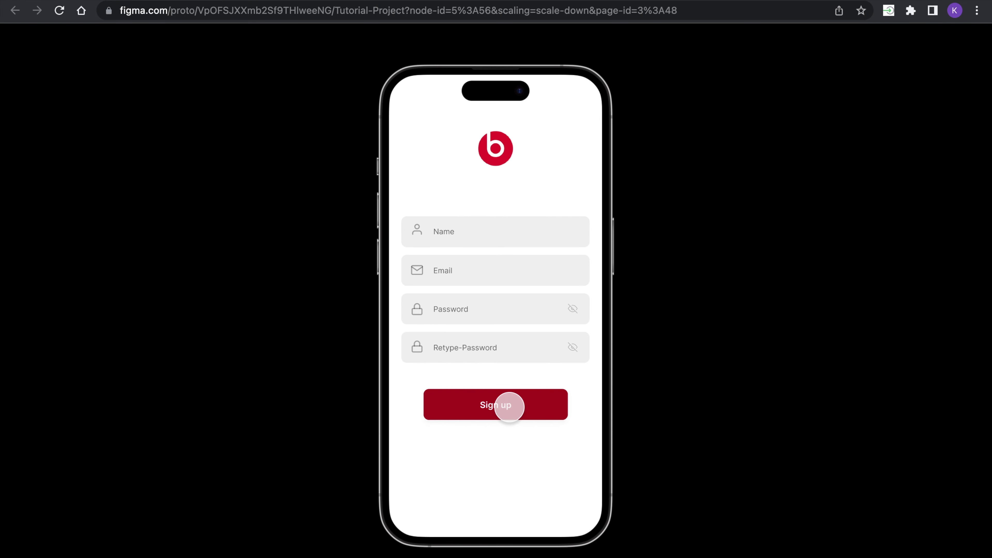
left_click(500, 404)
left_click(510, 400)
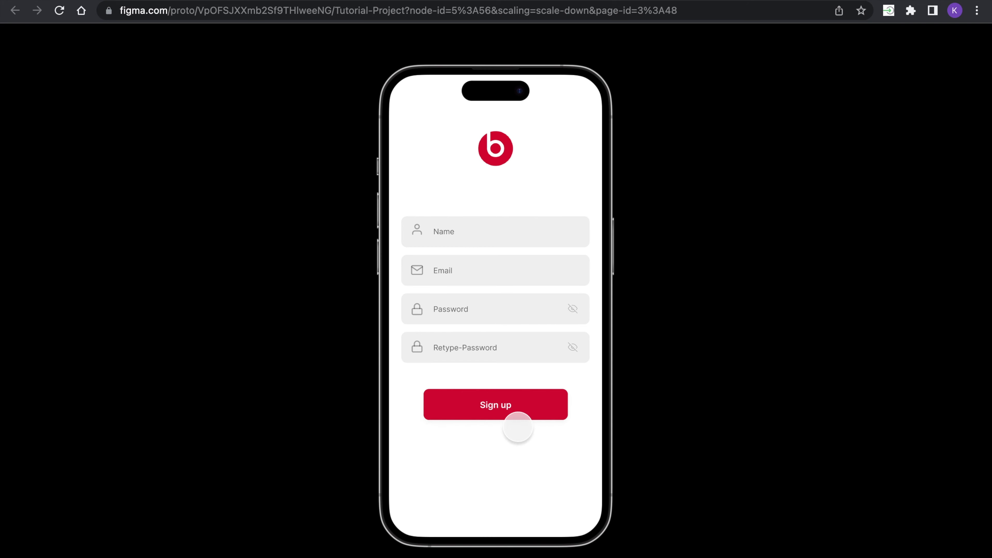
left_click(512, 405)
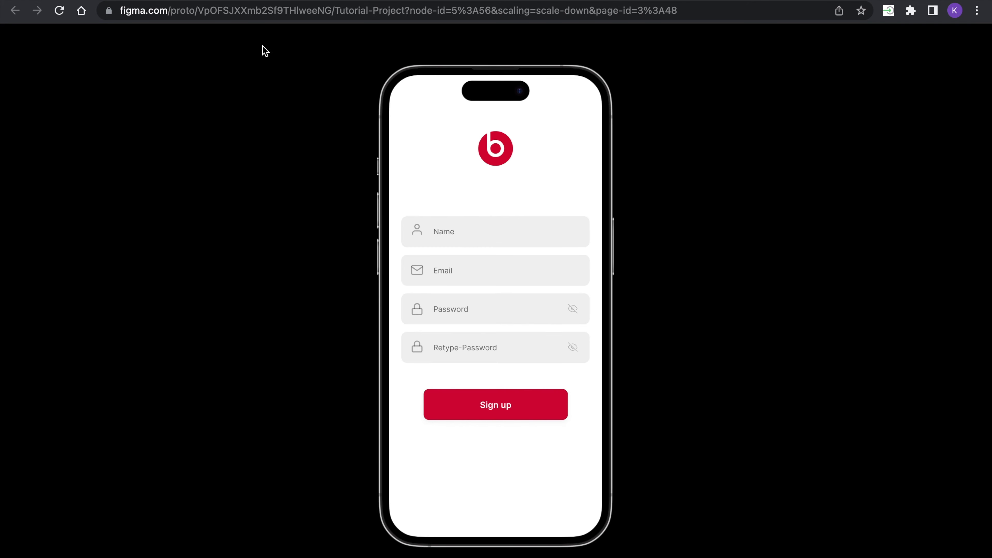
key("Escape")
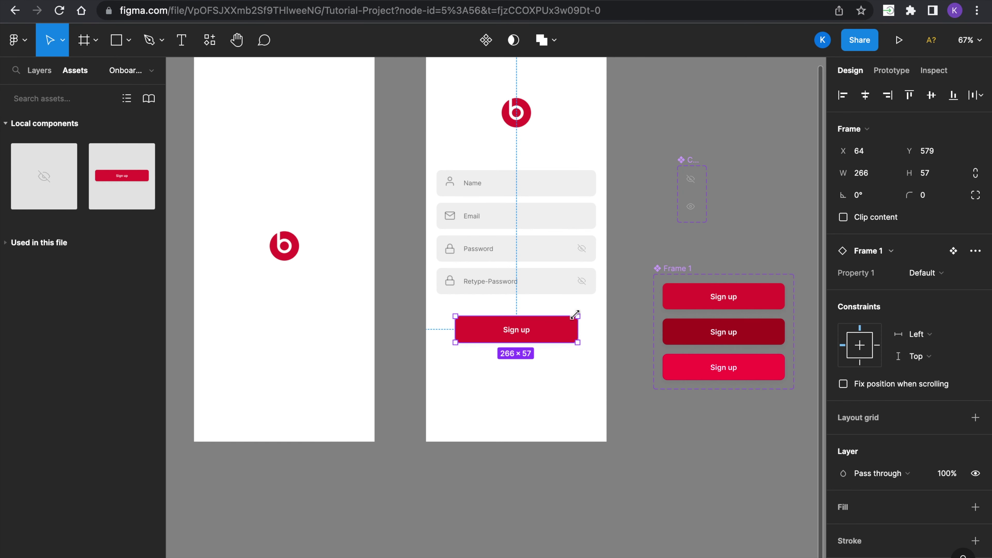
Move both component sets below the screens and start a text box under Sign up
left_click_drag(653, 155, 775, 425)
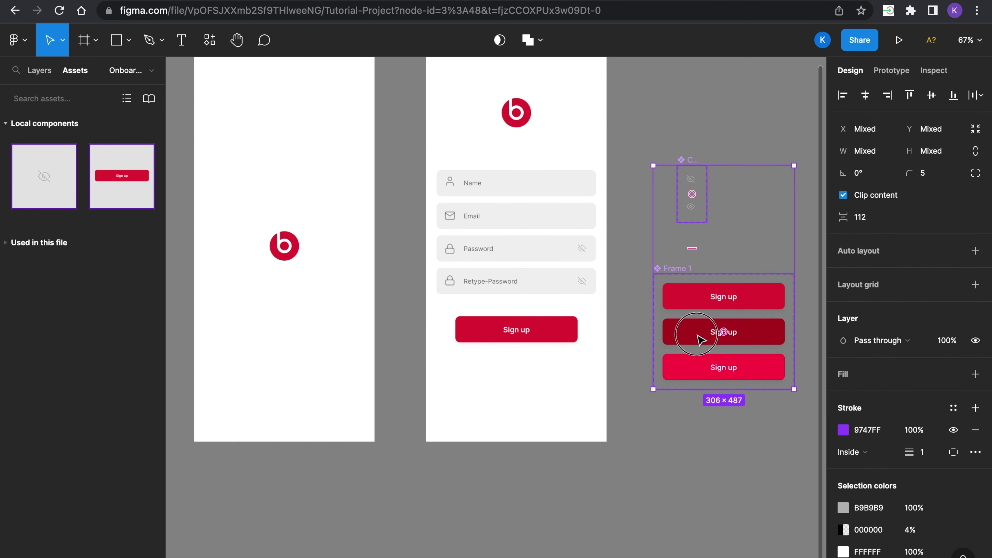
left_click_drag(697, 230, 676, 555)
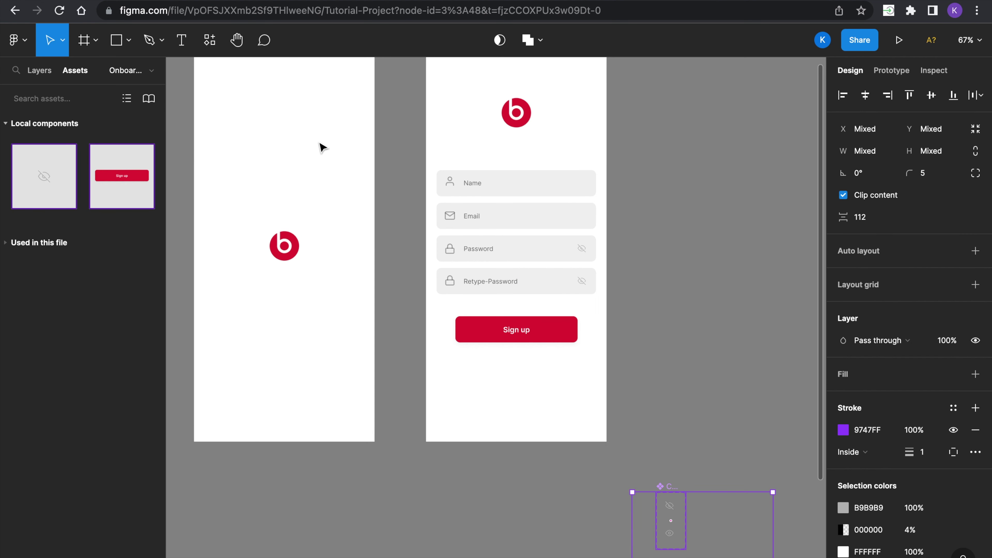
left_click(181, 40)
left_click(446, 365)
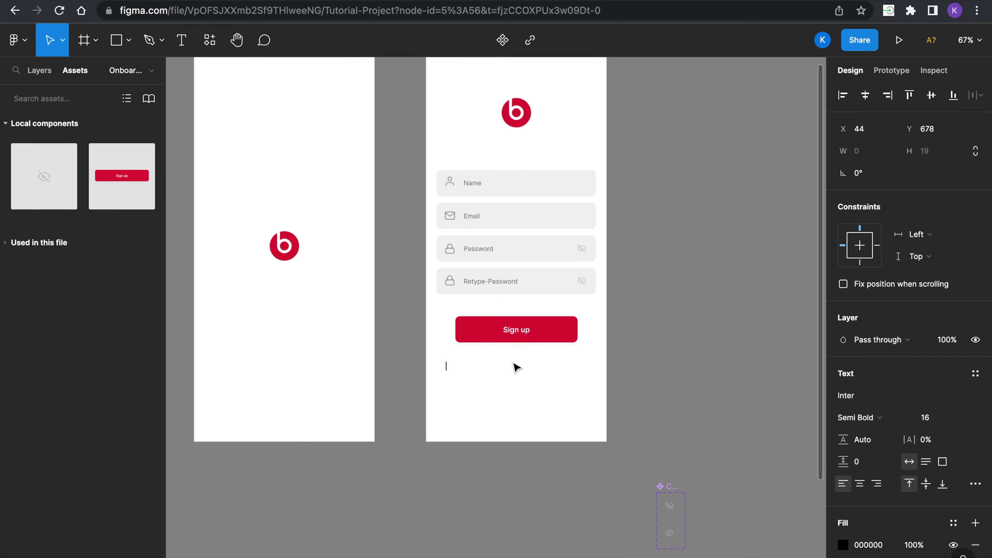
Write the 'Already have an account ? Log in' line and colour Log in FD064A
type("Already have an account ? Login")
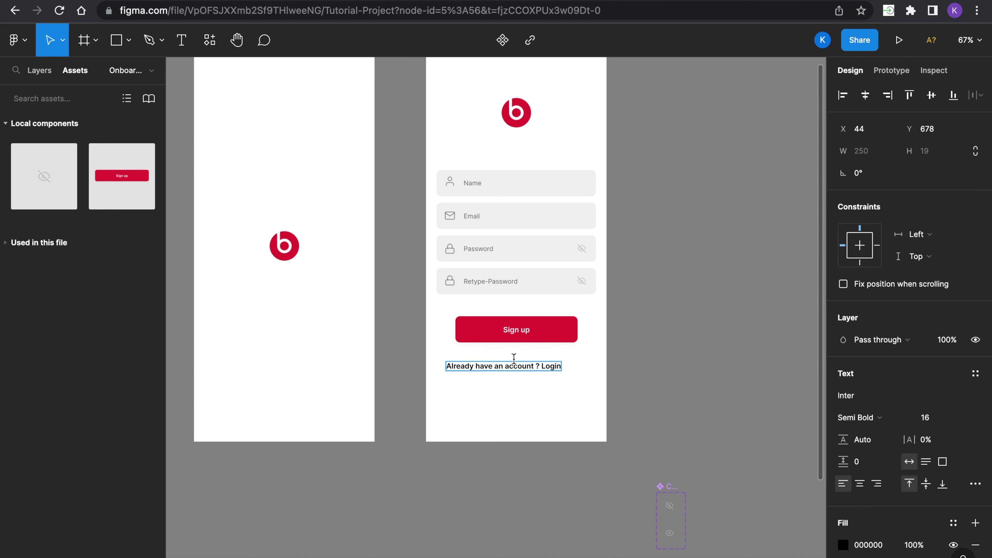
key("Escape")
scroll(576, 378, "up", 5)
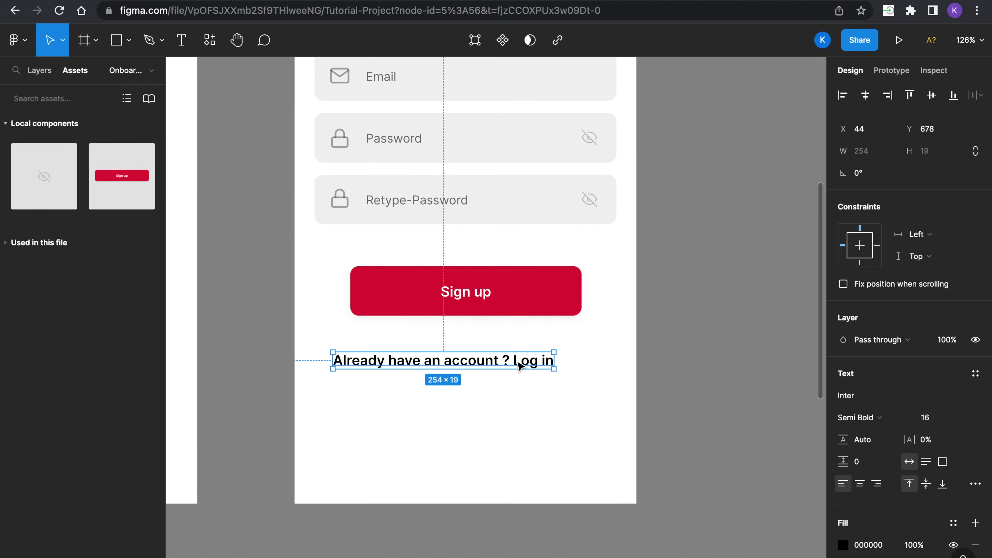
double_click(520, 366)
left_click_drag(512, 359, 558, 360)
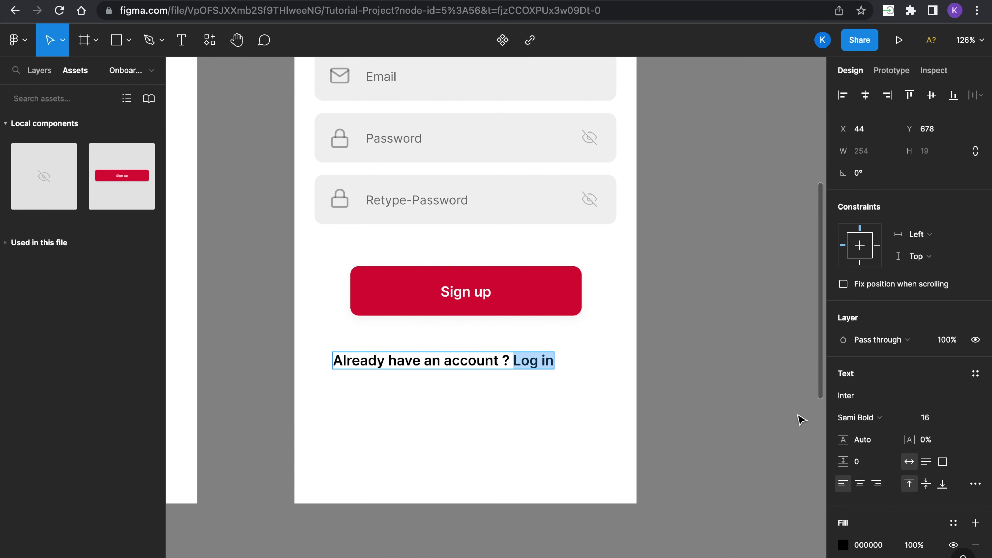
left_click(843, 545)
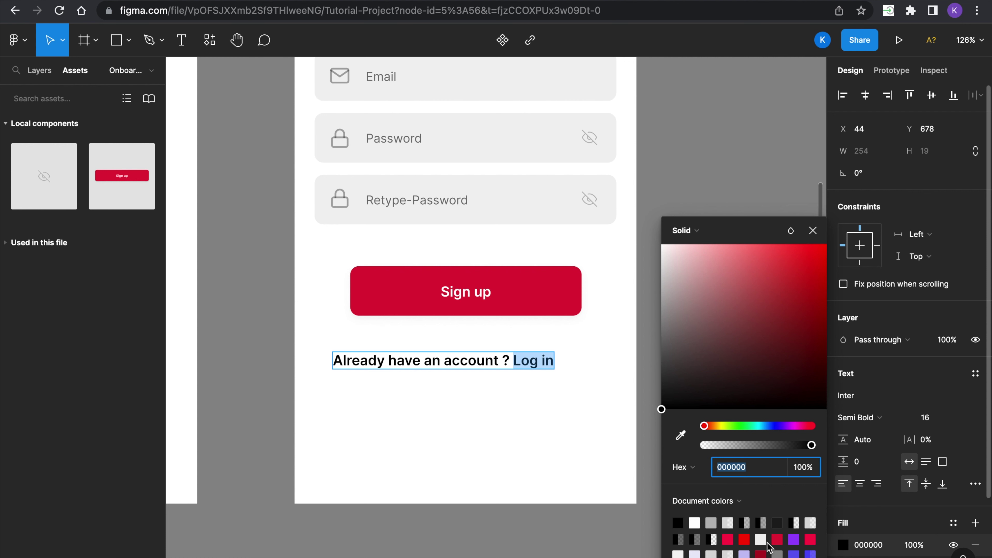
left_click(811, 539)
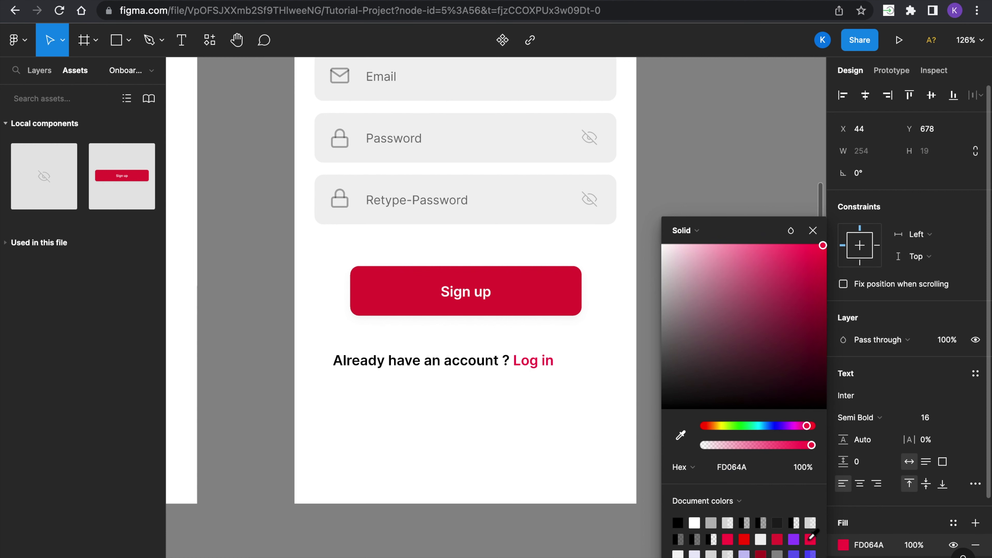
left_click(812, 230)
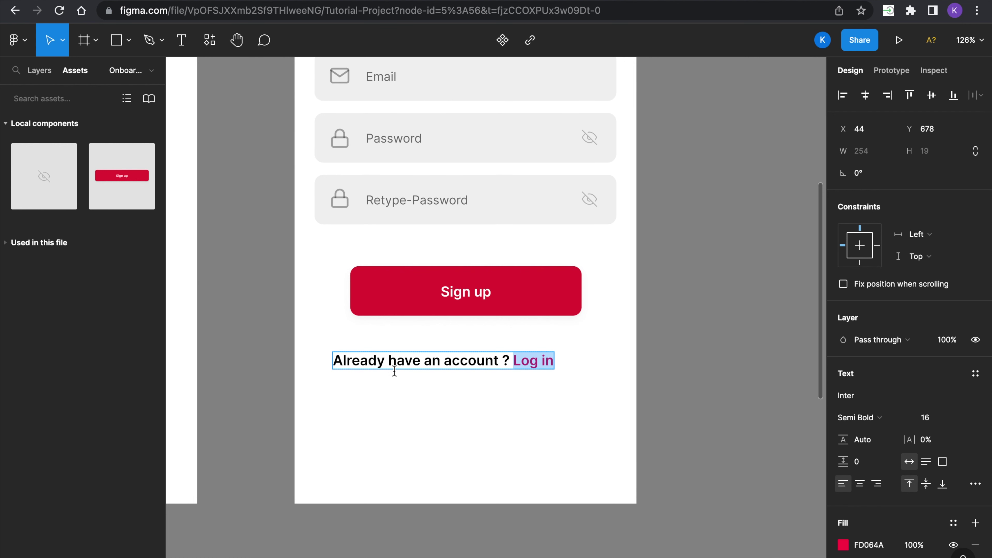
Make 'Already have an account ?' Regular weight and centre the line horizontally
left_click(405, 361)
left_click_drag(507, 360, 321, 361)
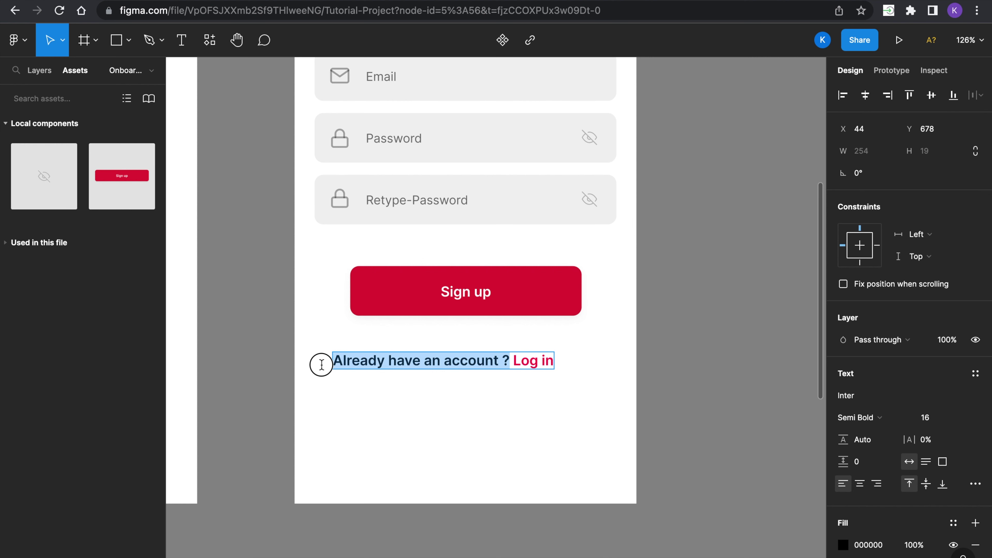
left_click(884, 421)
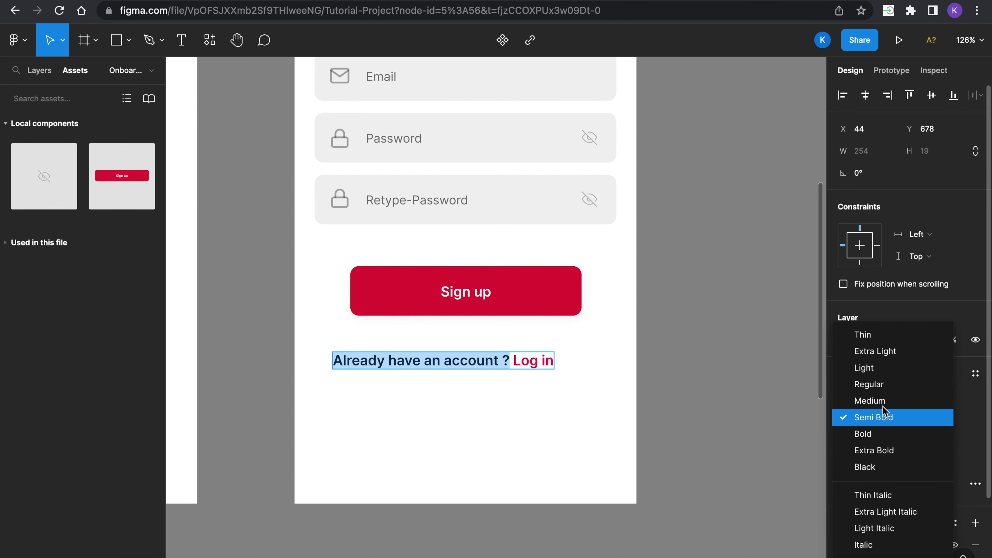
left_click(884, 389)
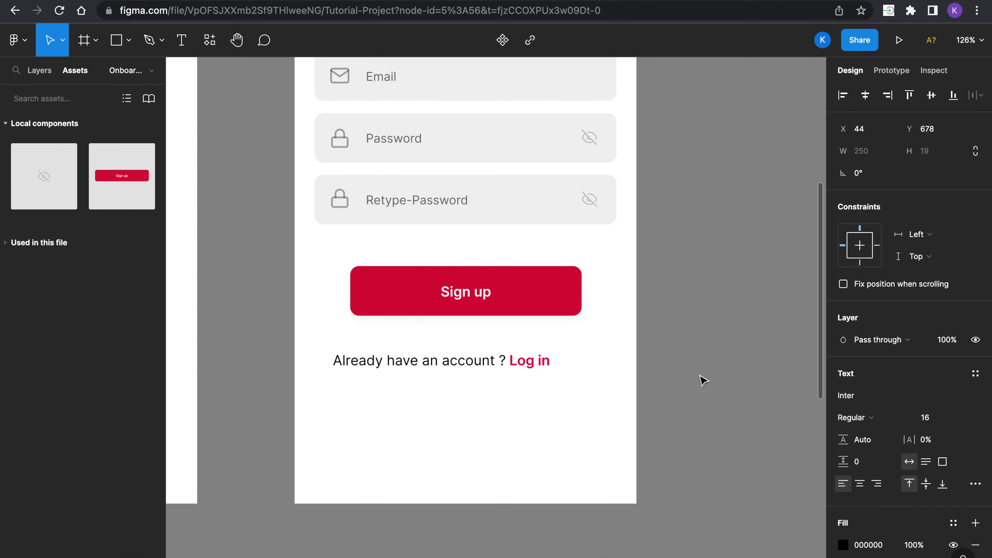
key("Escape")
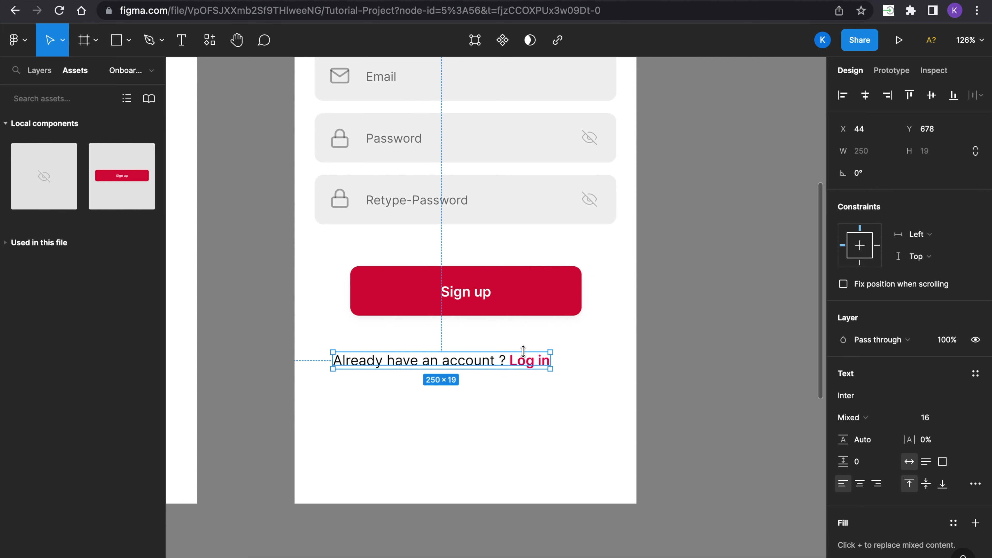
left_click(862, 98)
left_click(682, 271)
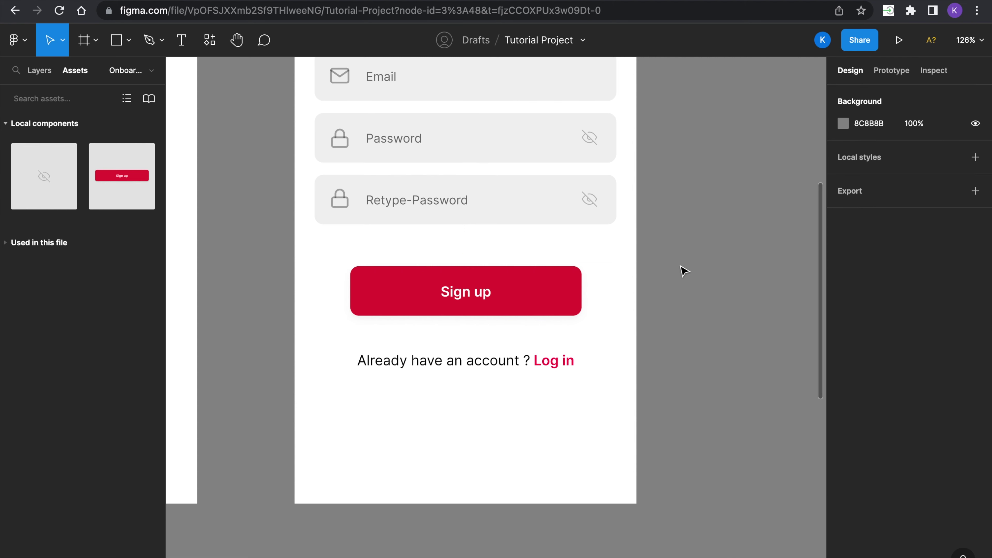
Preview the sign-up screen as a prototype, then select iPhone 14 Pro - 2
key("super+alt+Return")
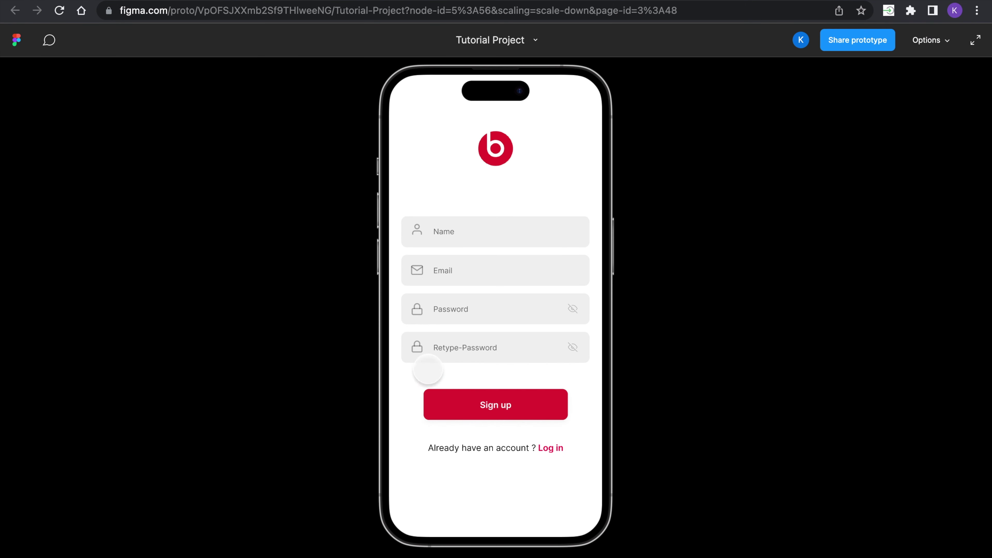
key("super+w")
scroll(461, 215, "down", 5)
scroll(367, 136, "up", 3)
left_click(353, 127)
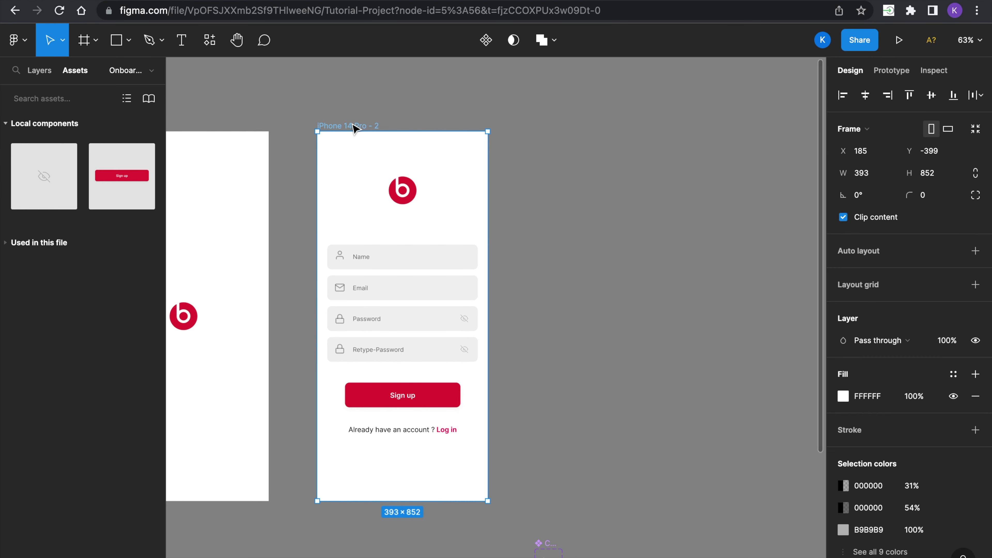
Duplicate the sign-up screen to the right and delete its Retype-Password and Name rows
key("ctrl+d")
left_click_drag(522, 130, 555, 130)
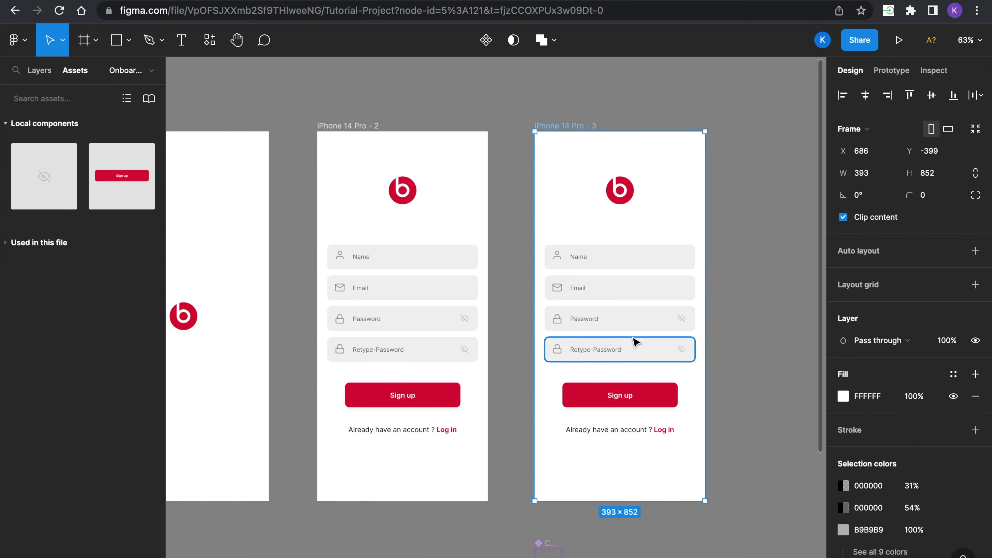
left_click(633, 356)
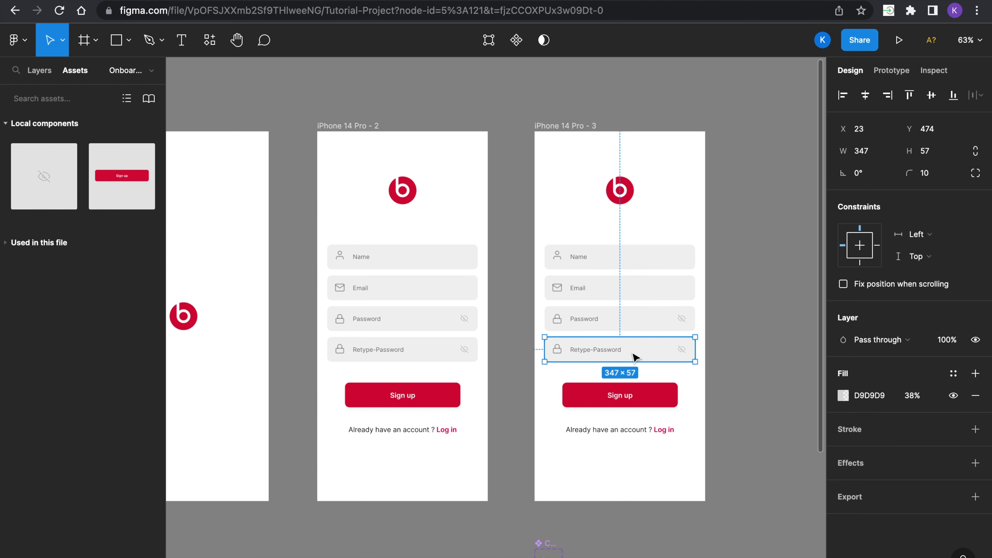
key("Escape")
left_click_drag(523, 346, 730, 366)
key("Delete")
left_click_drag(541, 250, 737, 262)
key("Delete")
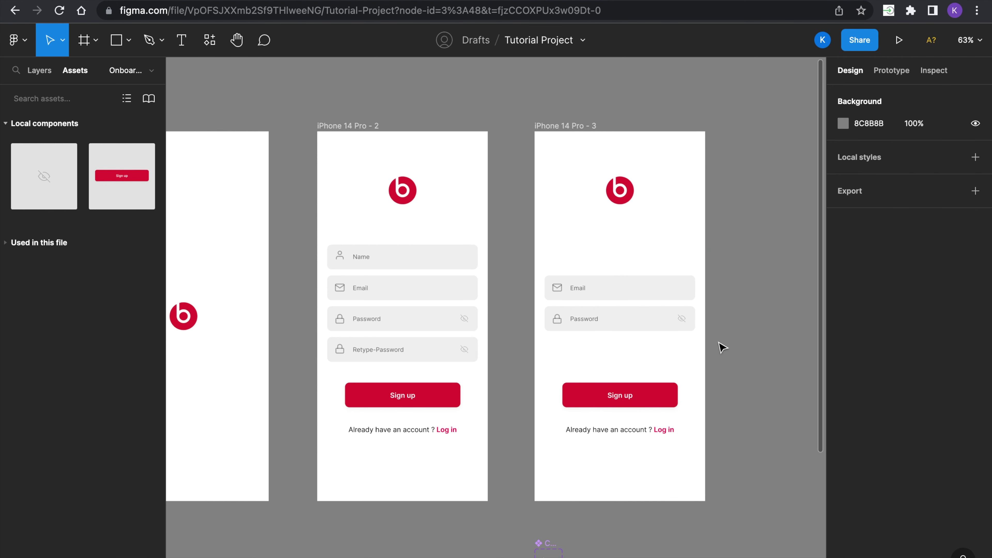
Move the Email and Password fields and the centred Sign up button up
left_click_drag(636, 405, 634, 369)
left_click(865, 95)
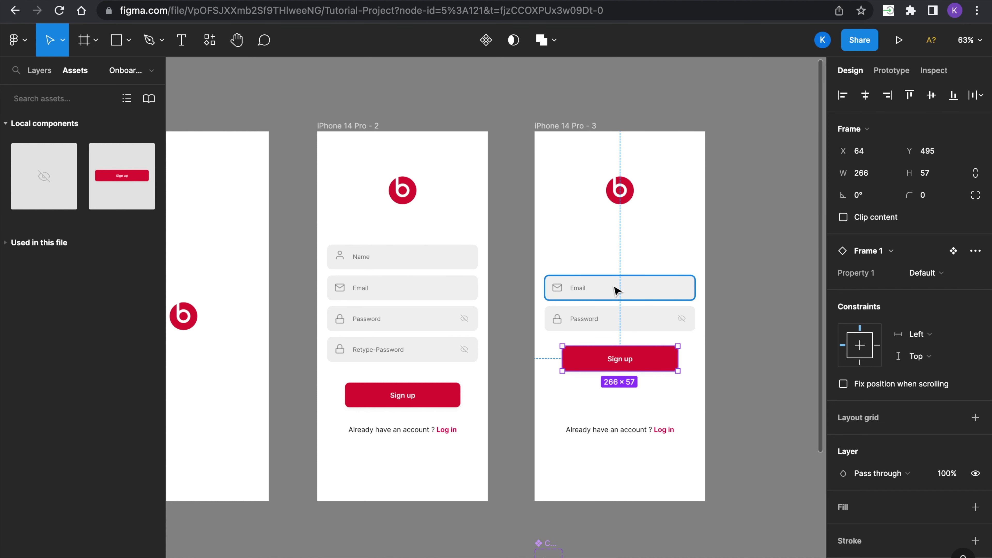
left_click_drag(540, 270, 700, 339)
left_click_drag(626, 319, 625, 305)
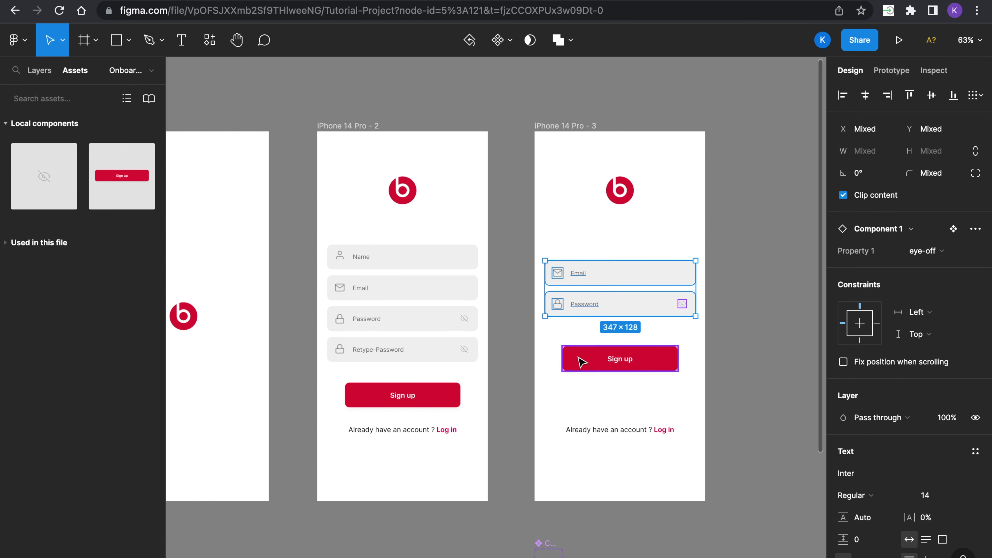
left_click_drag(513, 339, 699, 381)
mouse_move(650, 358)
left_mouse_down()
mouse_move(640, 337)
mouse_move(652, 346)
left_mouse_up()
Change the footer to 'Don't have an account ? Sign up', centred just under the button
double_click(655, 429)
left_click(635, 430)
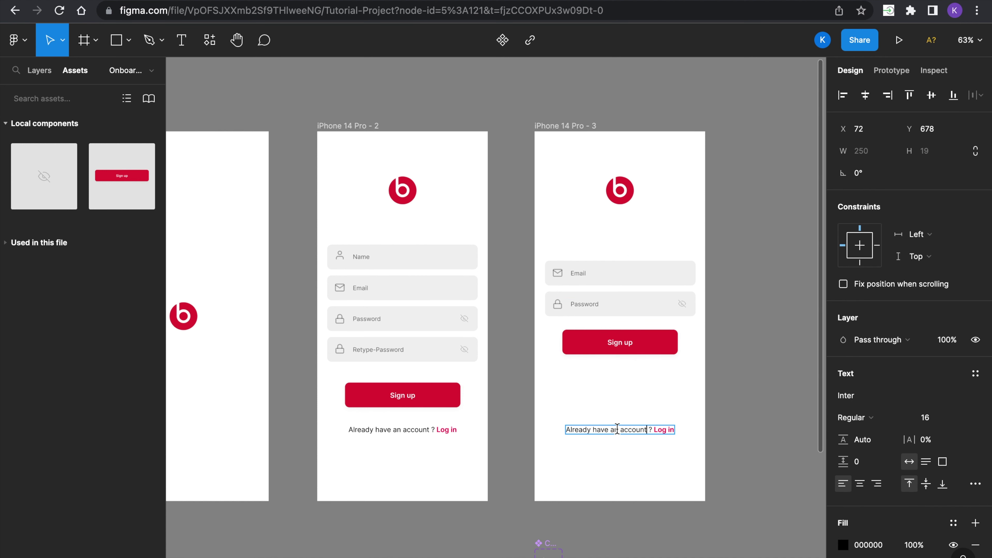
left_click_drag(591, 430, 547, 427)
type("Don")
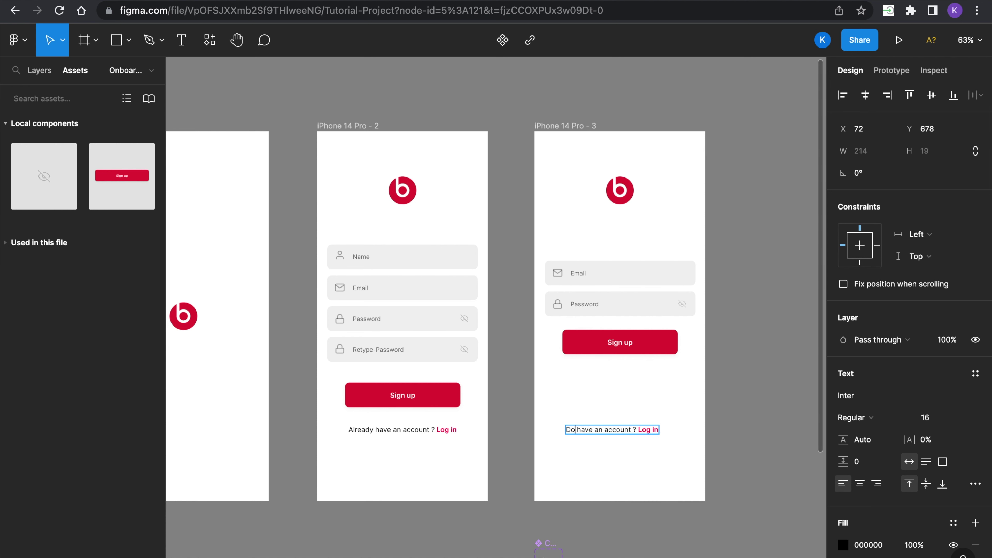
type("’t")
left_click_drag(648, 429, 687, 428)
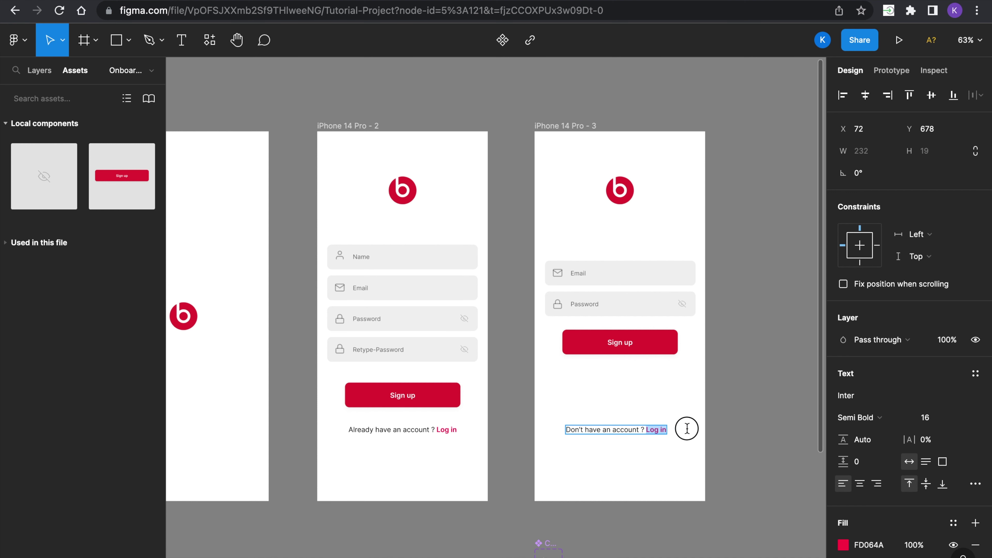
type("Sign")
key("Escape")
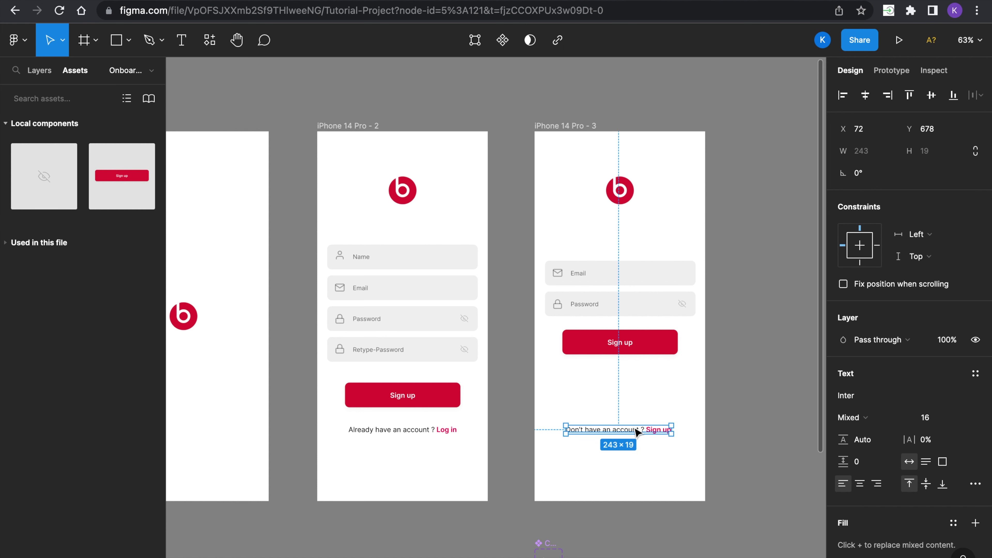
left_click_drag(636, 430, 640, 383)
left_click(865, 95)
Select the Sign up instance, then the Frame 1 component set
left_click(667, 341)
scroll(677, 345, "down", 8)
scroll(678, 345, "right", 3)
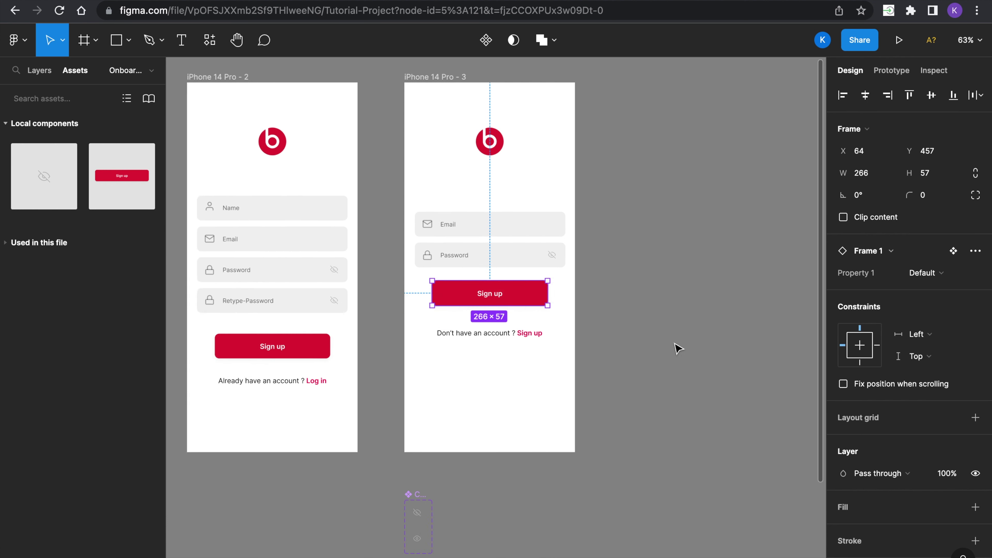
scroll(426, 324, "up", 5)
left_click(391, 307)
Widen the Frame 1 component set and the middle and bottom variants to 333
left_click_drag(570, 377, 723, 376)
left_click(557, 347)
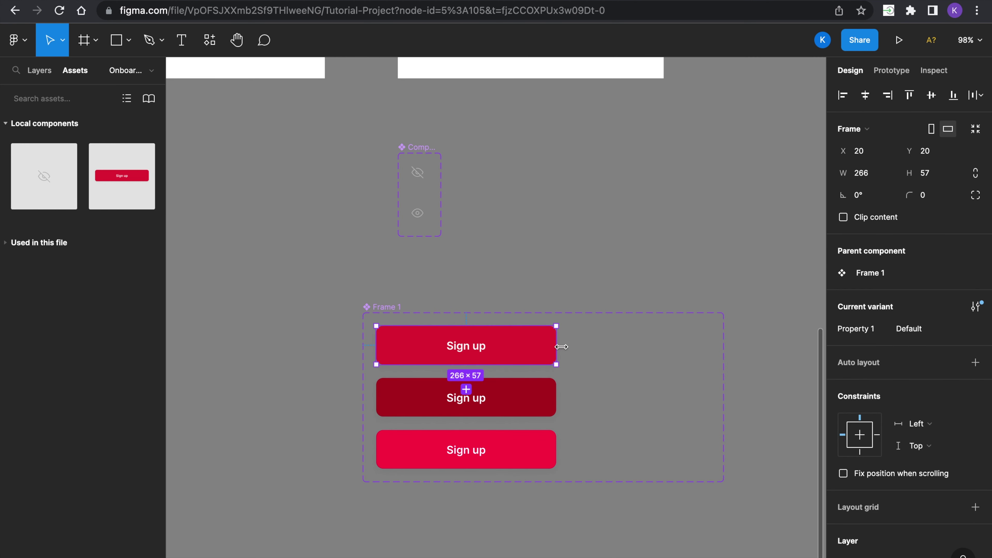
left_click(553, 396)
left_click_drag(554, 395, 601, 397)
left_click(546, 453)
left_click_drag(556, 448, 606, 448)
Widen all three buttons' red rectangles together to W 333
left_click(545, 406)
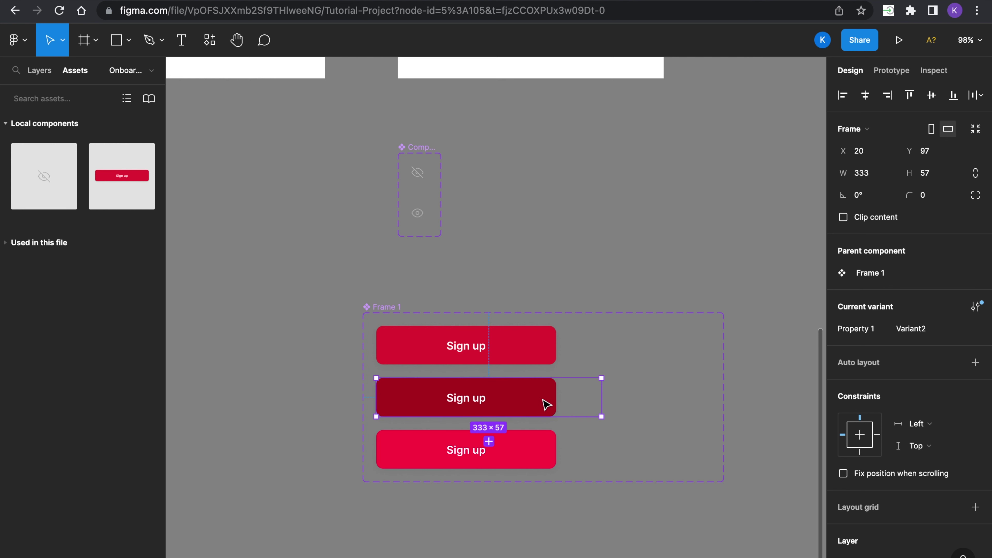
double_click(539, 346)
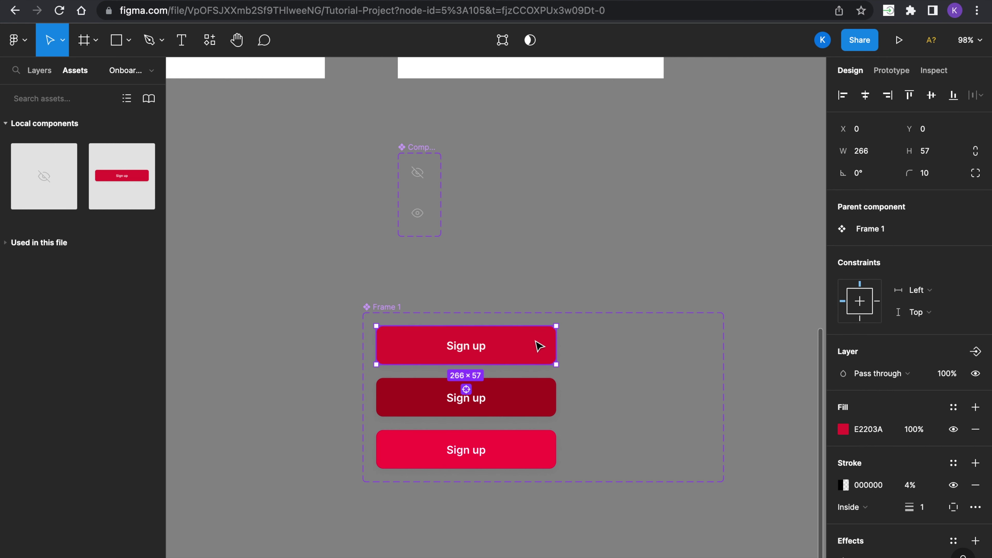
left_click(551, 402)
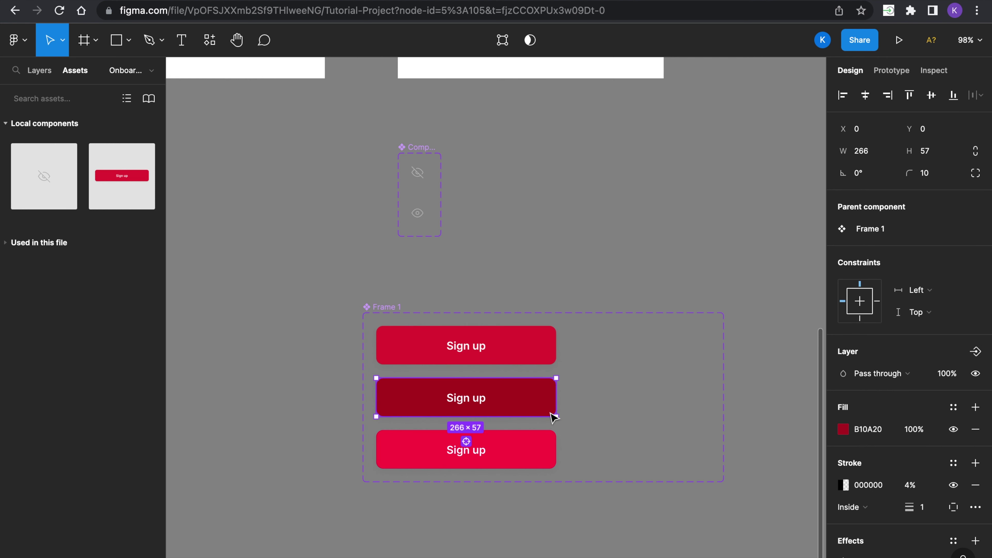
left_click(551, 360, "shift")
left_click(551, 460, "shift")
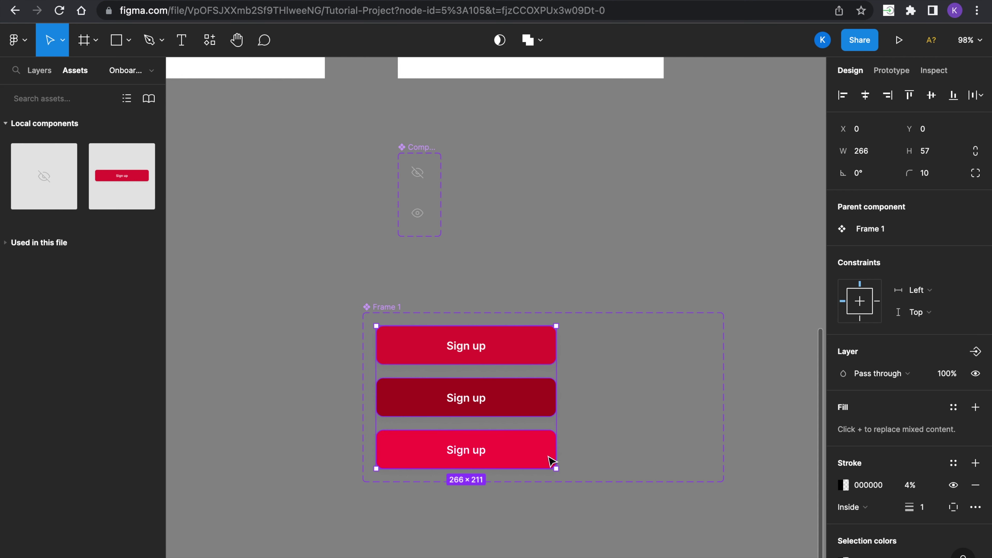
left_click_drag(560, 388, 603, 389)
left_click(670, 275)
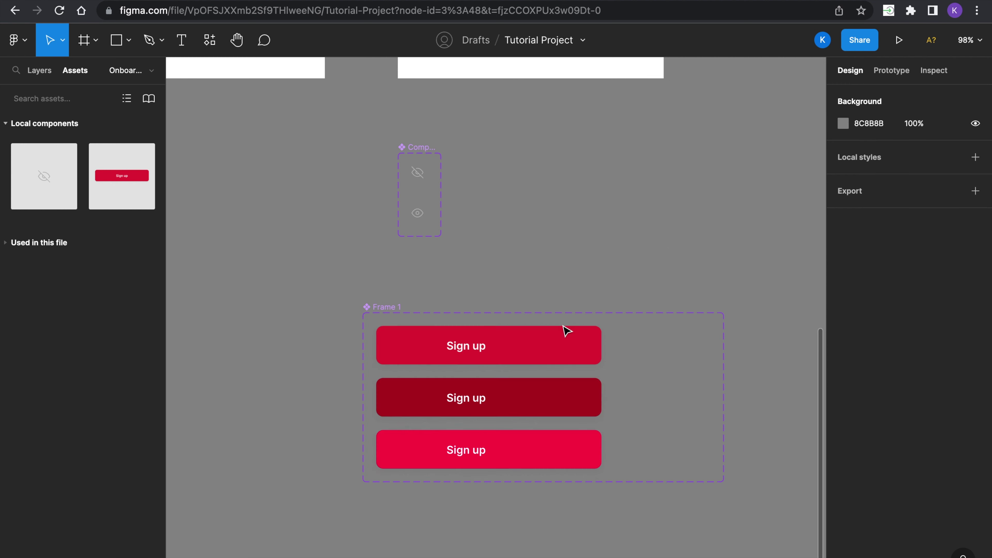
Select all three button variants' Sign up labels and align their centres together
left_click(477, 349)
double_click(477, 349)
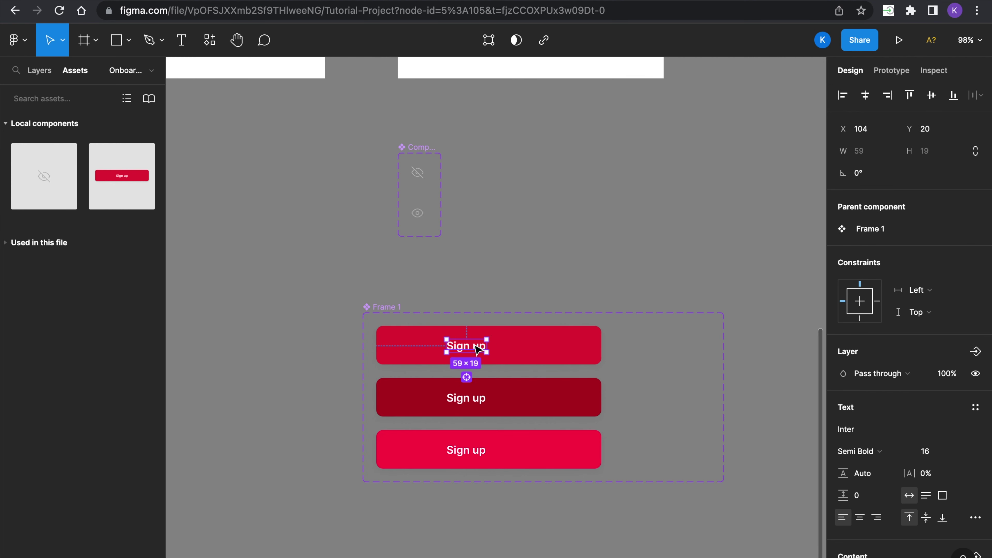
left_click(479, 399)
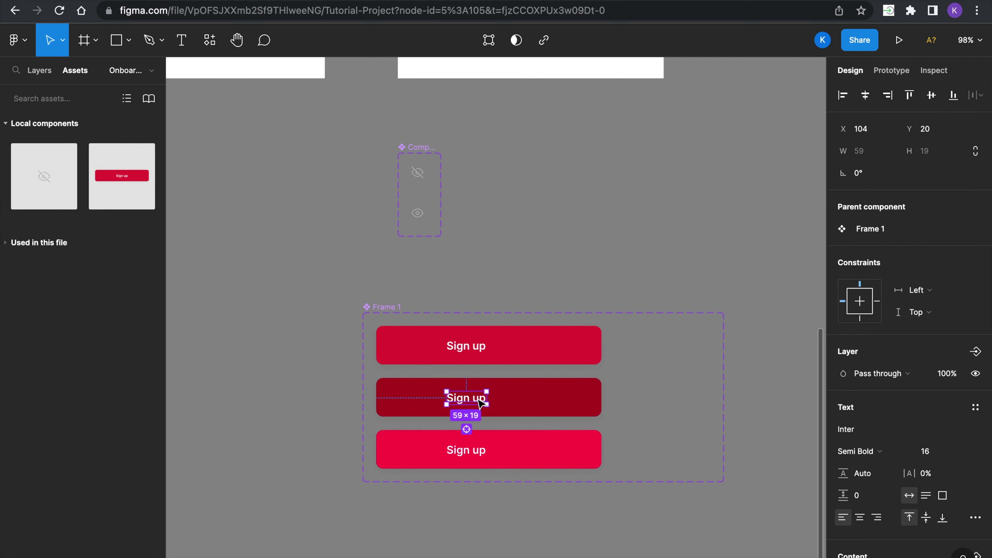
left_click(464, 353, "shift")
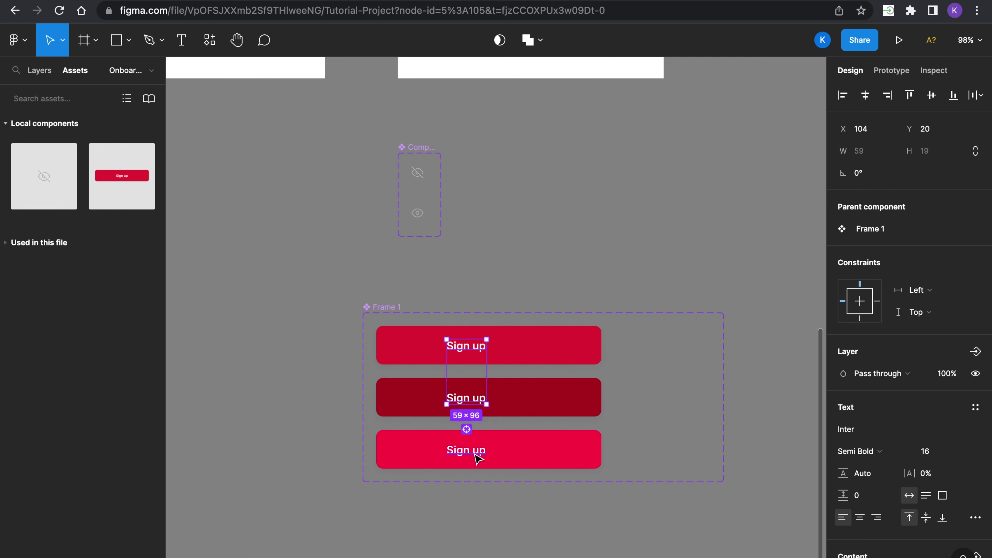
left_click(473, 453, "shift")
left_click(868, 99)
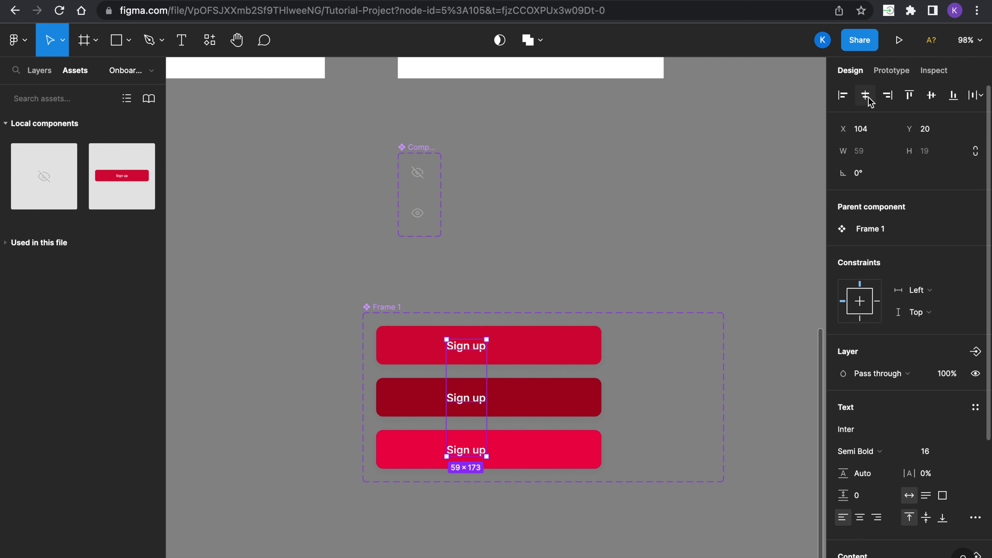
left_click(724, 288)
Centre each Sign up label horizontally within its top, middle and bottom button
double_click(462, 346)
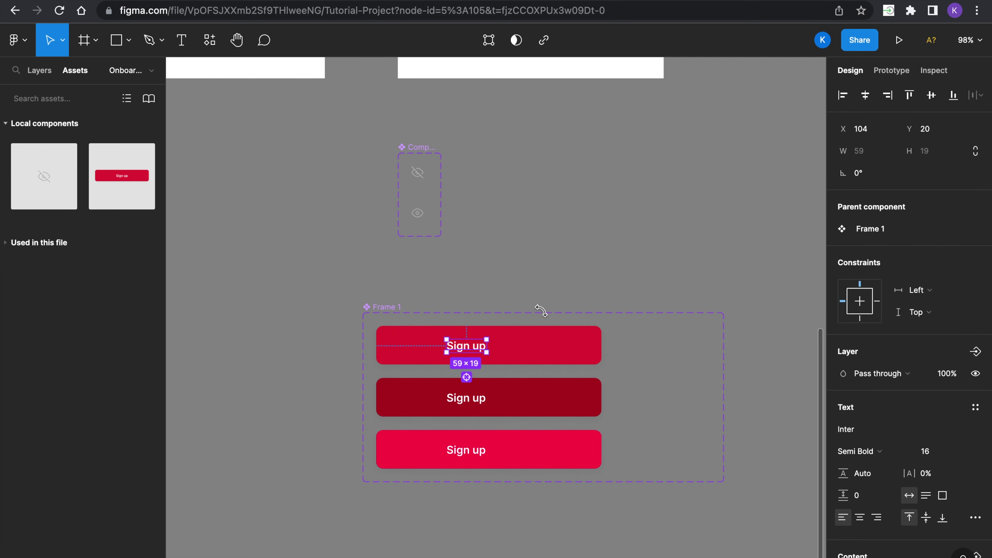
left_click(865, 95)
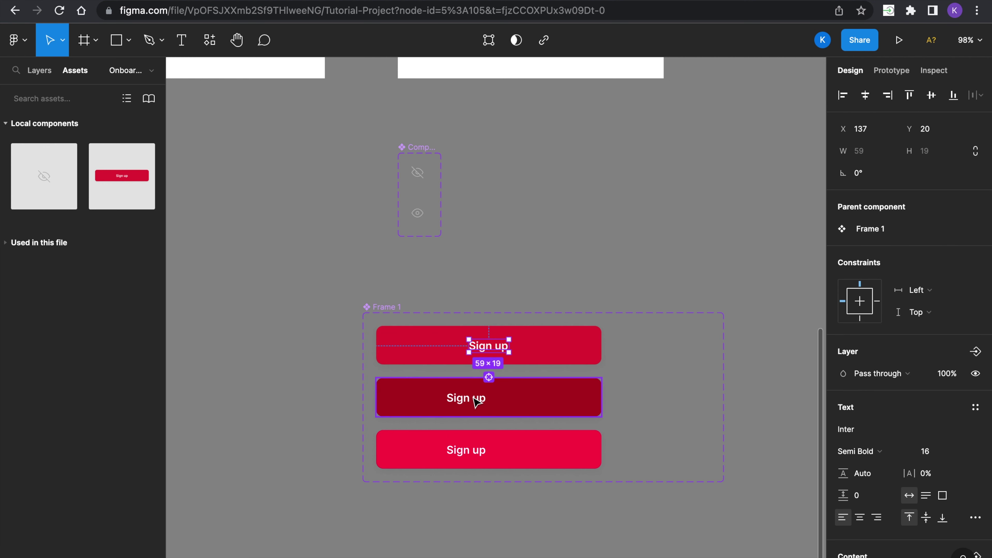
double_click(476, 399)
left_click(865, 95)
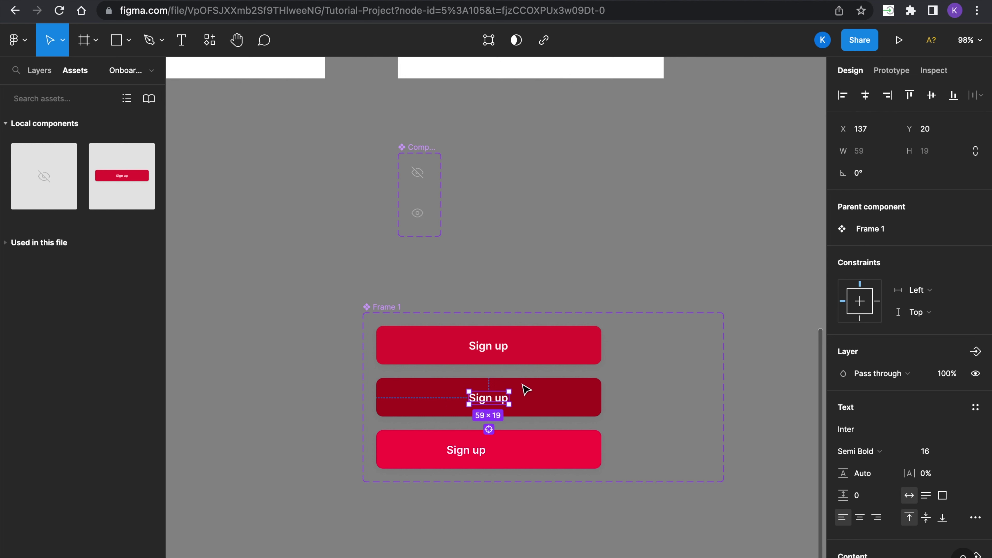
double_click(475, 450)
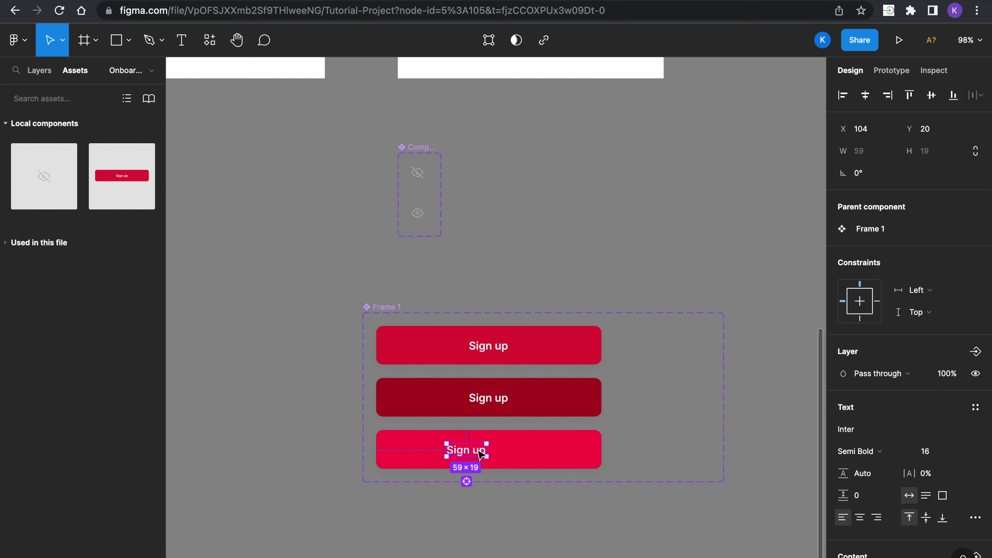
left_click(865, 95)
left_click(624, 227)
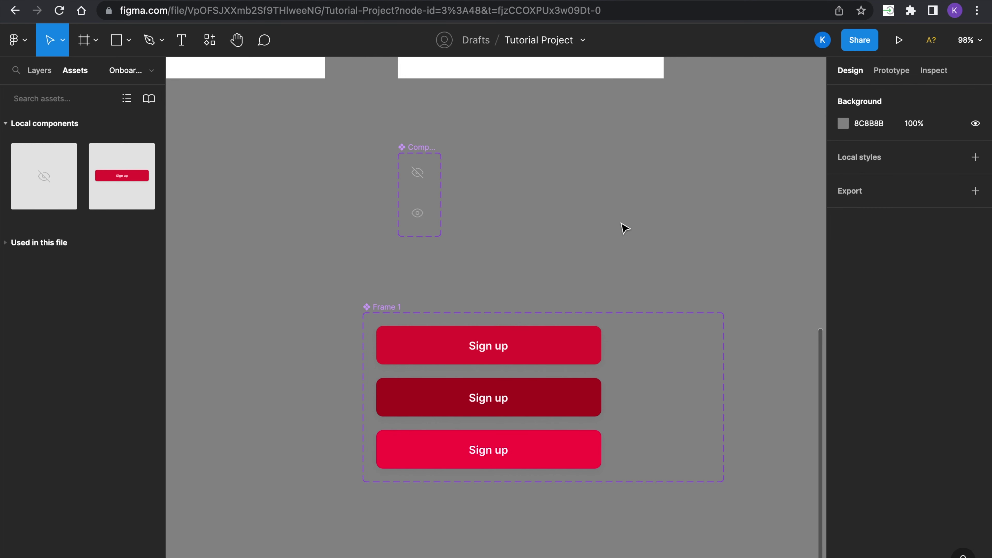
scroll(624, 227, "up", 10)
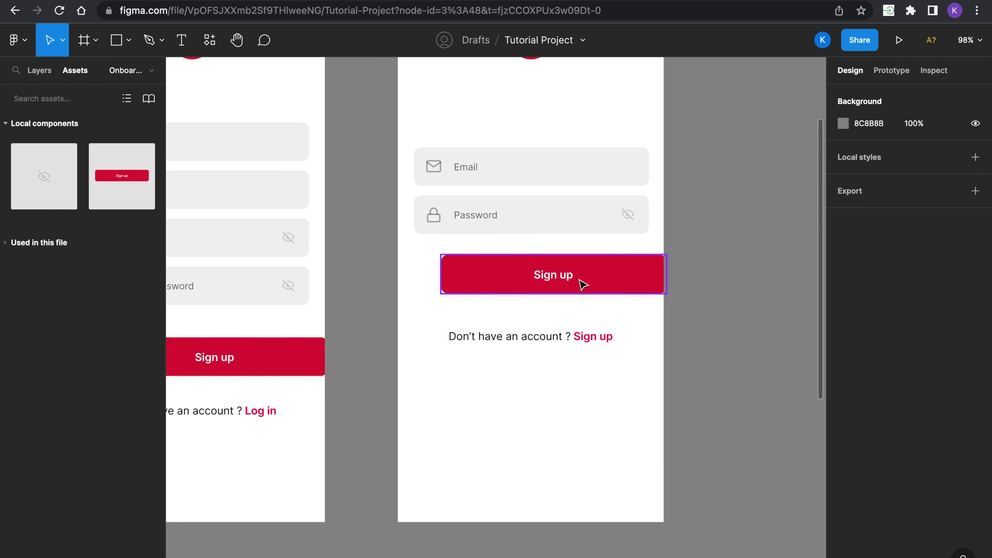
Centre the Sign up button horizontally on both the login and sign-up screens
left_click(581, 284)
left_click(865, 95)
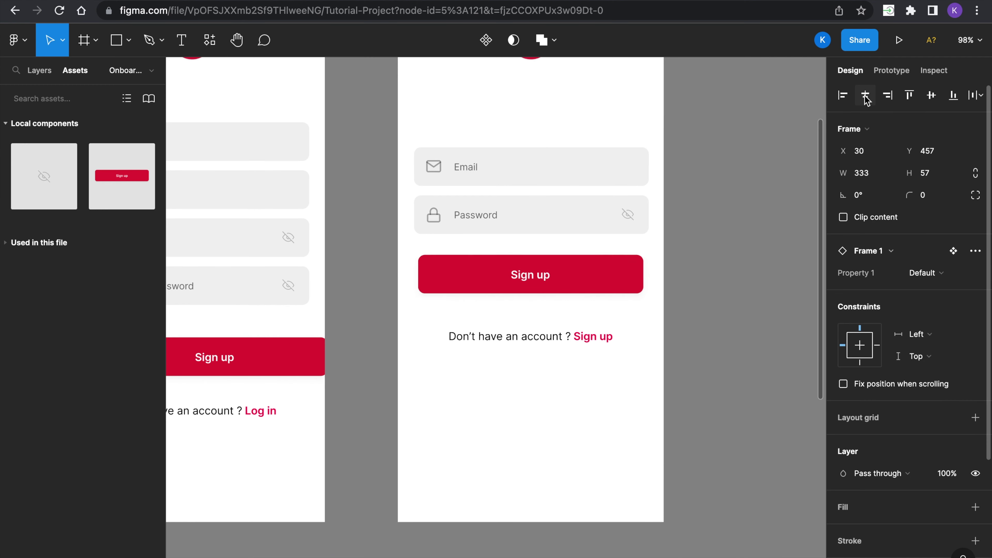
scroll(353, 317, "left", 5)
scroll(353, 316, "down", 2)
left_click(351, 317)
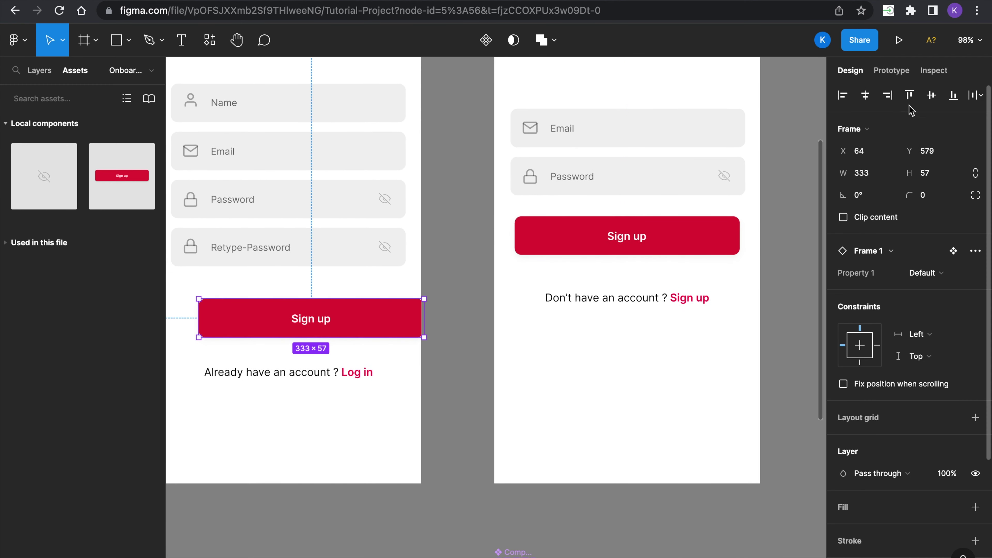
left_click(865, 95)
scroll(776, 297, "down", 5)
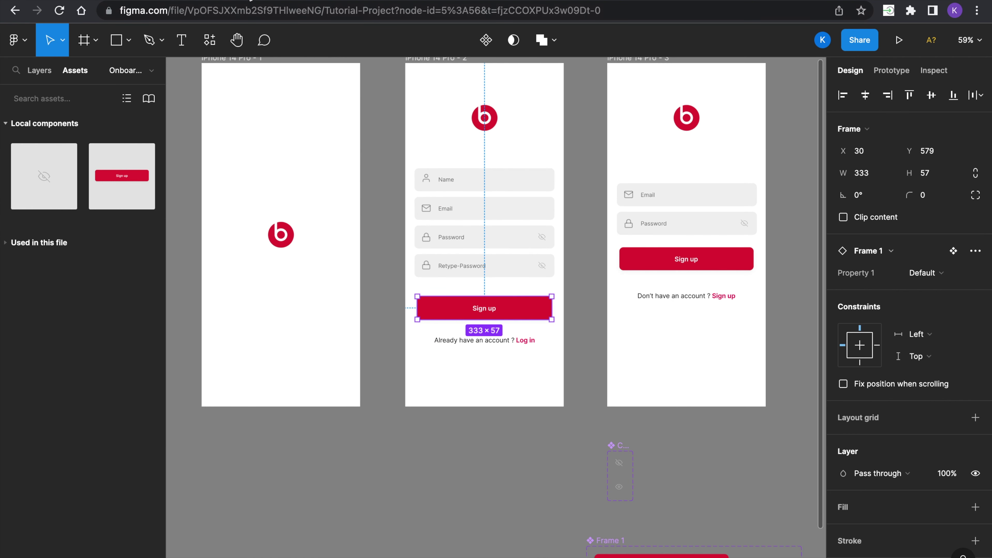
Preview the prototype, try the Sign up button, and return to the editor
key("super+alt+Return")
left_click(532, 401)
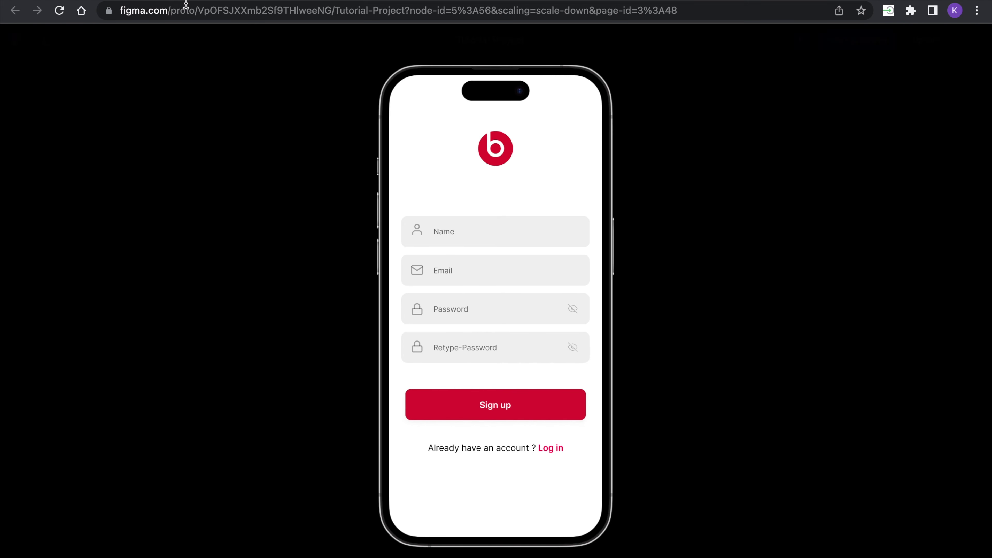
key("super+w")
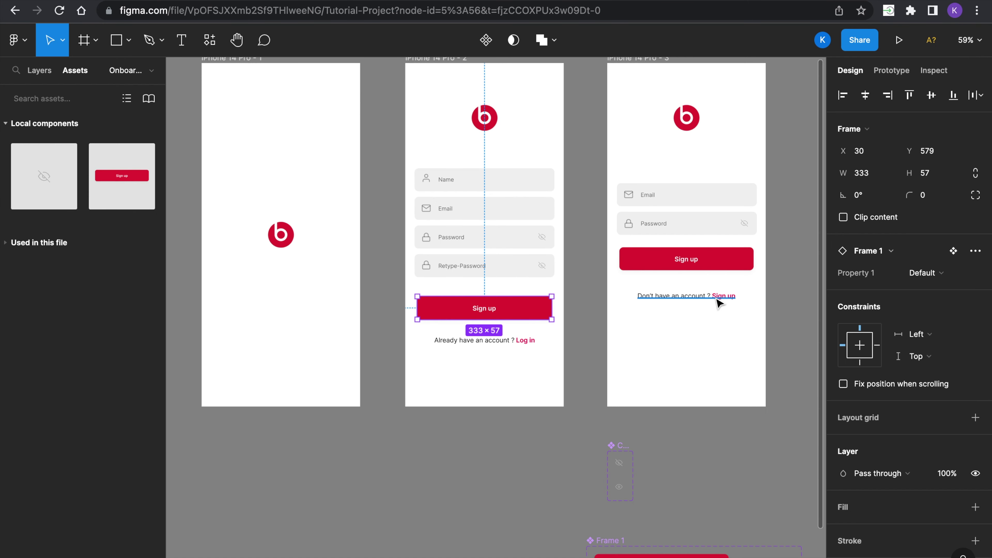
left_click(724, 298)
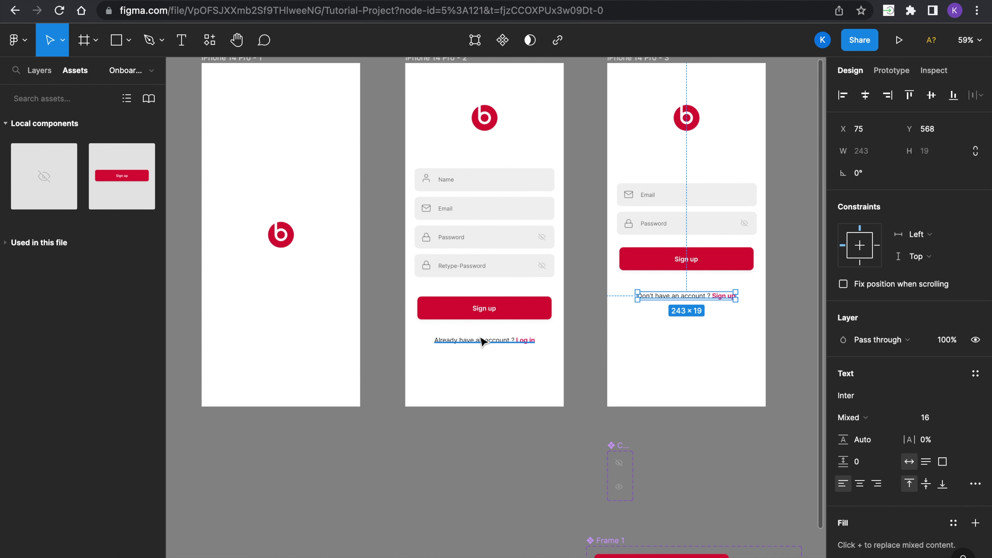
Connect the splash frame iPhone 14 Pro - 1 to the sign-up screen in prototype mode
left_click(263, 225)
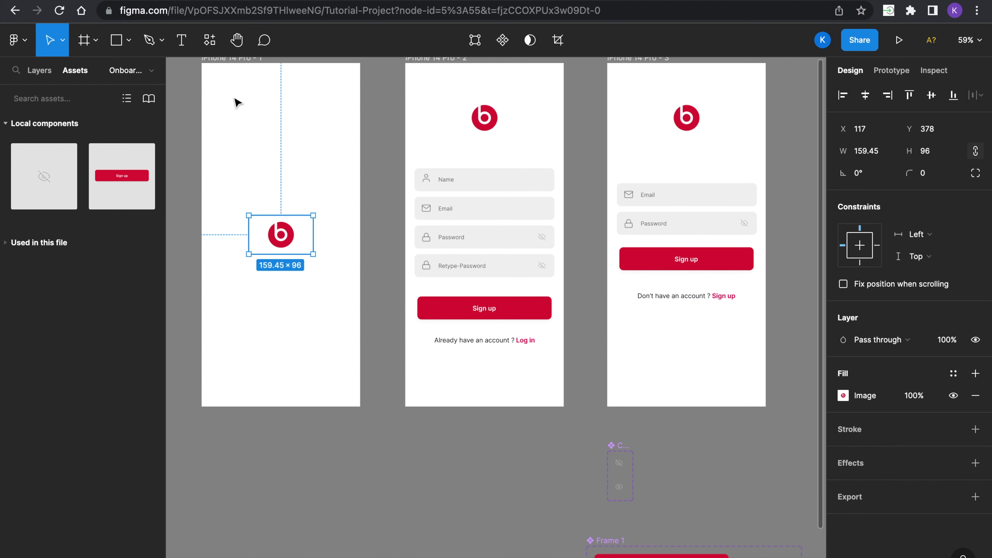
scroll(237, 101, "up", 2)
left_click(266, 84)
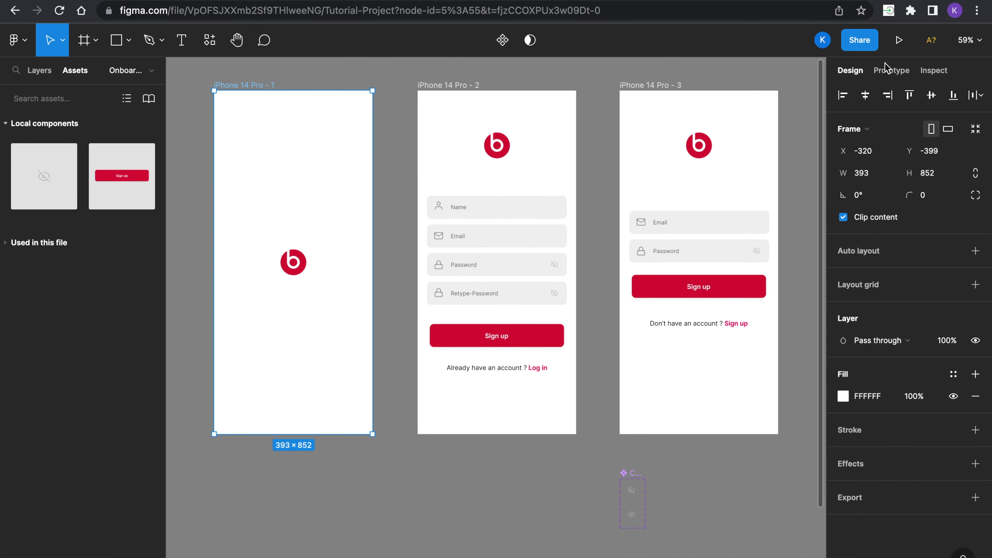
left_click(889, 71)
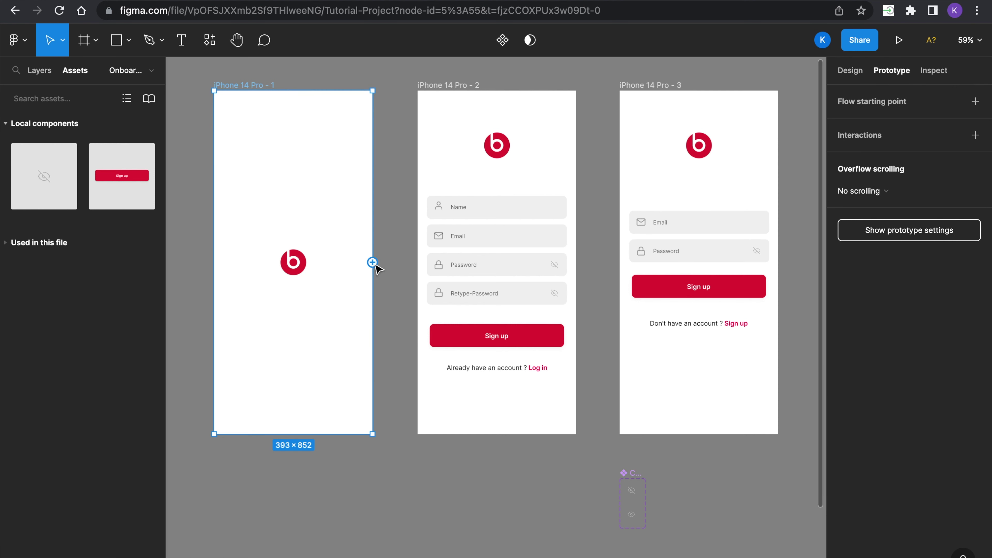
left_click_drag(372, 262, 416, 275)
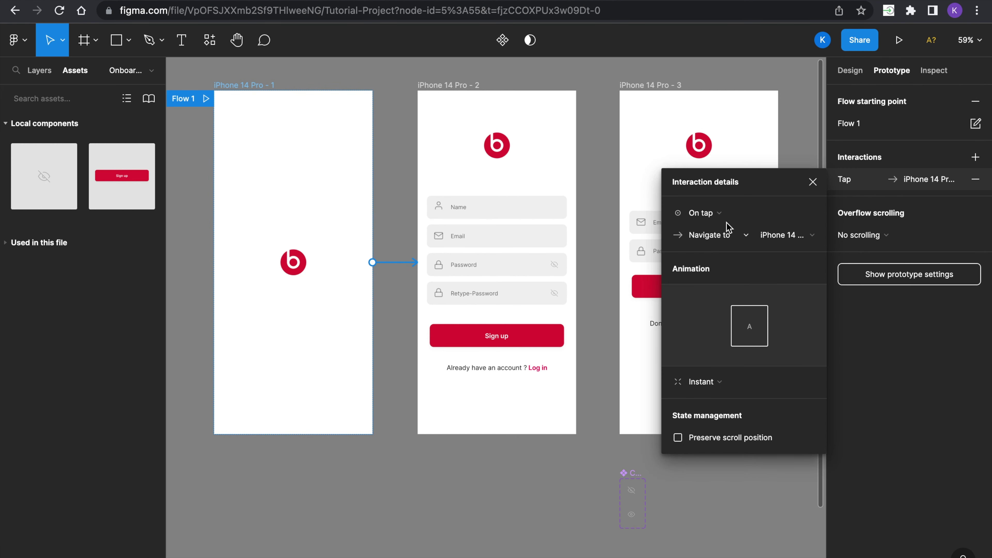
Trigger the splash transition After delay of 3000ms using Smart animate
left_click(719, 214)
left_click(746, 382)
left_click(788, 214)
type("30")
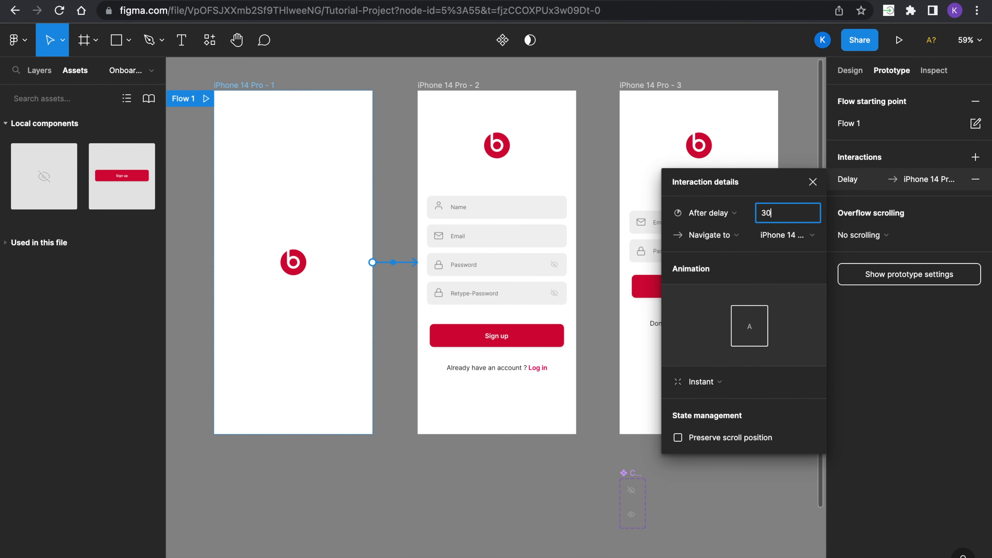
key("Return")
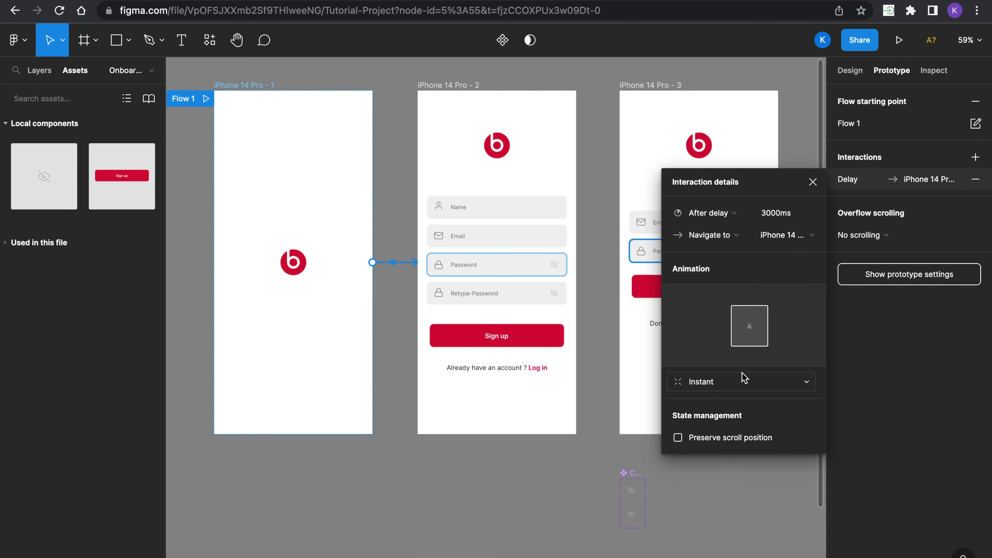
left_click(738, 381)
left_click(737, 414)
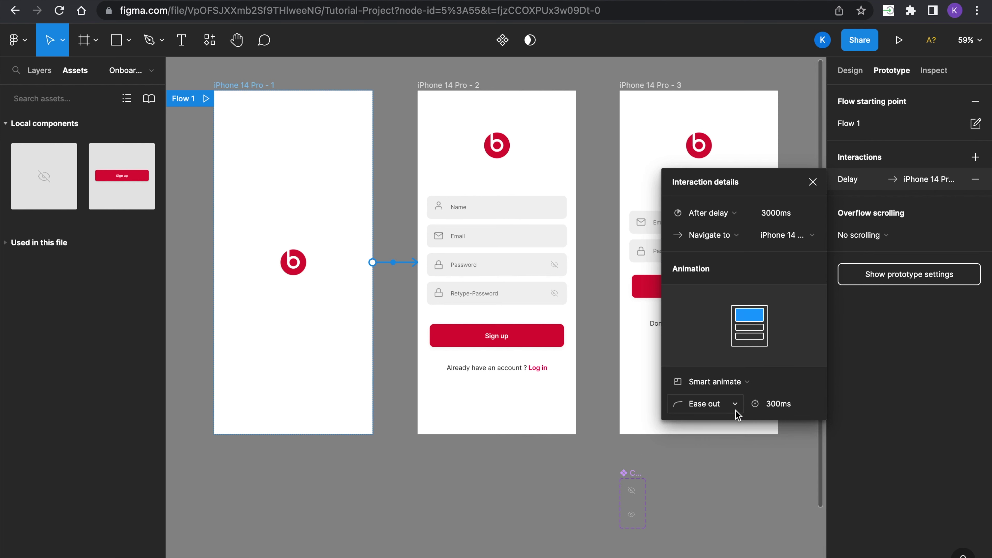
left_click(812, 182)
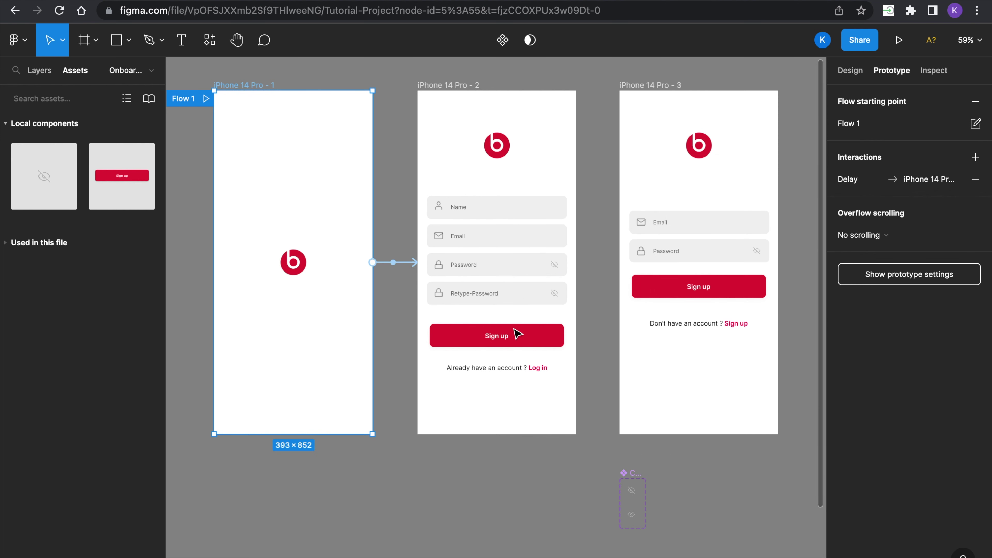
Link the 'Already have an account ? Log in' text to iPhone 14 Pro - 3 with Move in
left_click(534, 368)
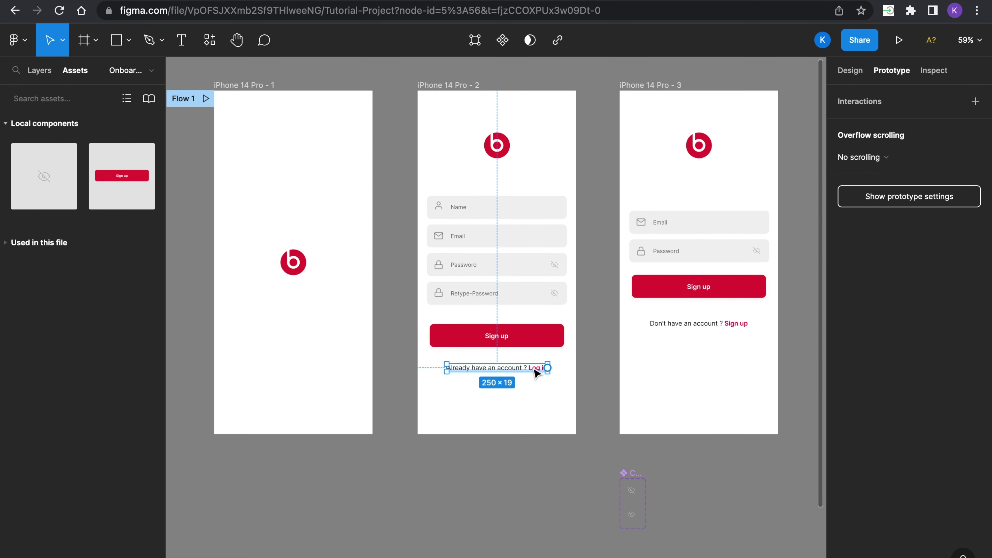
double_click(540, 367)
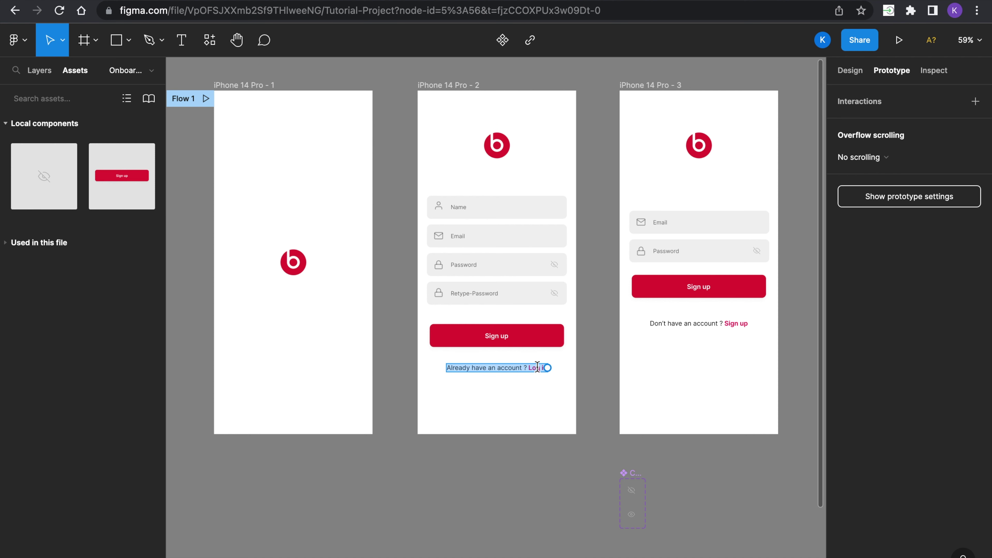
key("Escape")
left_click_drag(548, 367, 682, 346)
mouse_move(718, 260)
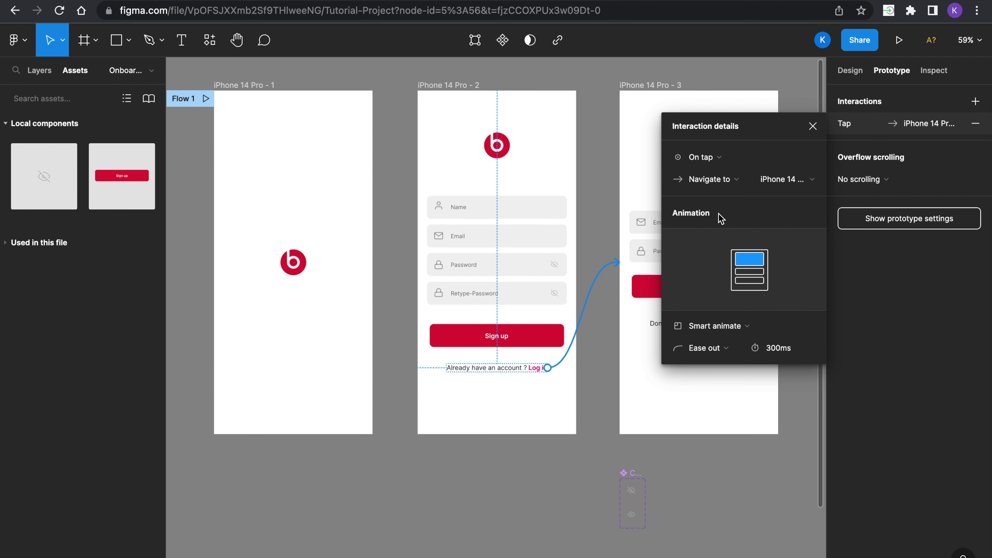
left_click(738, 328)
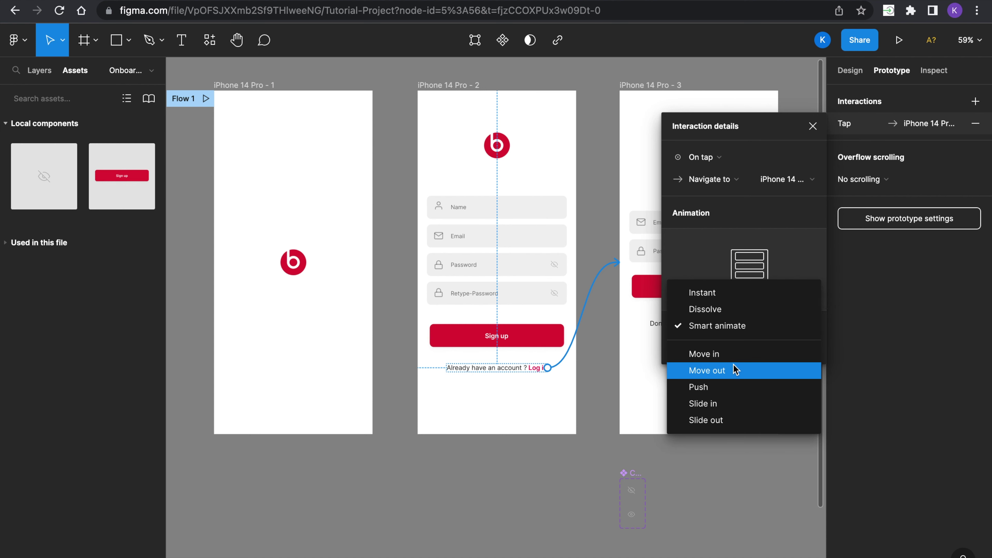
left_click(735, 358)
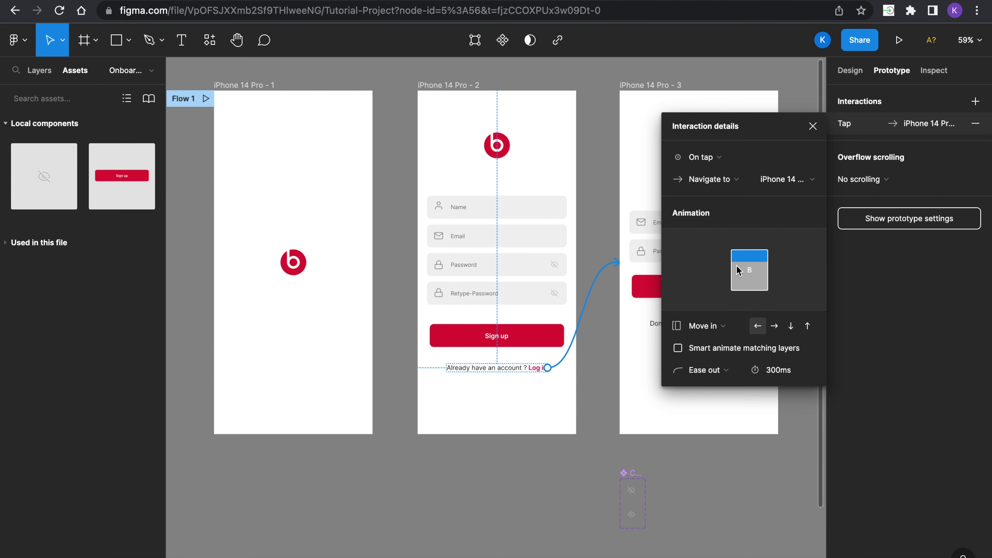
left_click(813, 127)
left_click(722, 324)
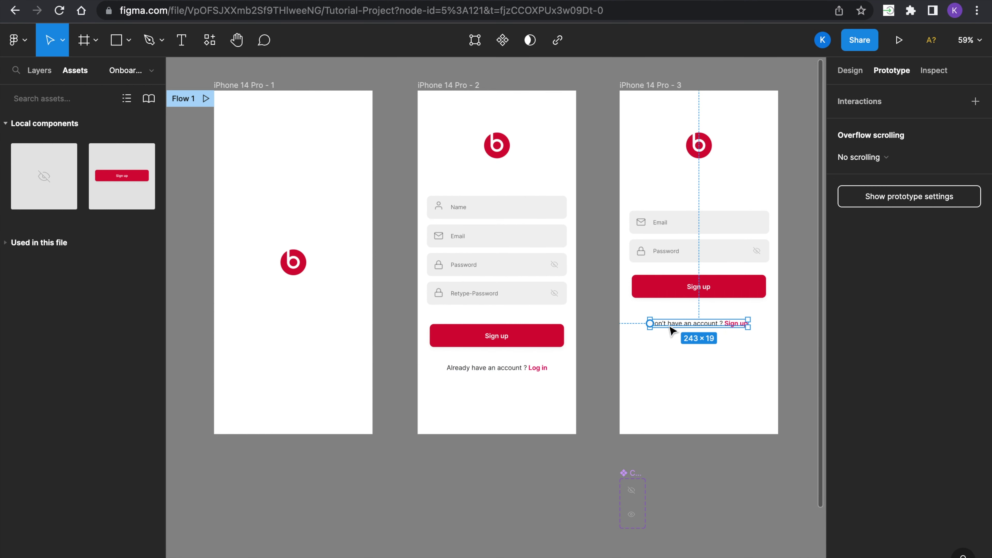
Link 'Don't have an account ? Sign up' to iPhone 14 Pro - 2 with Move out, then preview from the start
left_click_drag(748, 323, 567, 305)
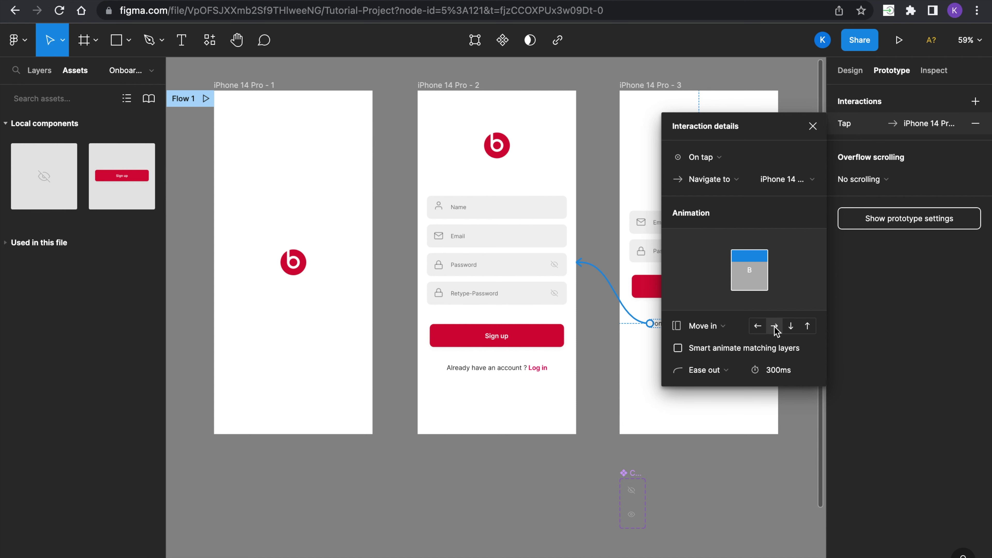
left_click(707, 338)
left_click(712, 343)
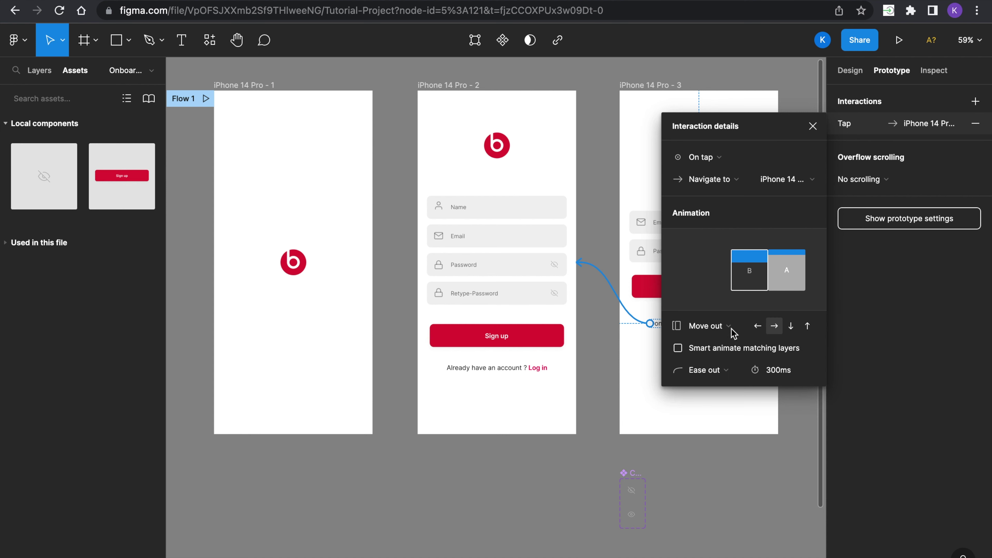
left_click(813, 126)
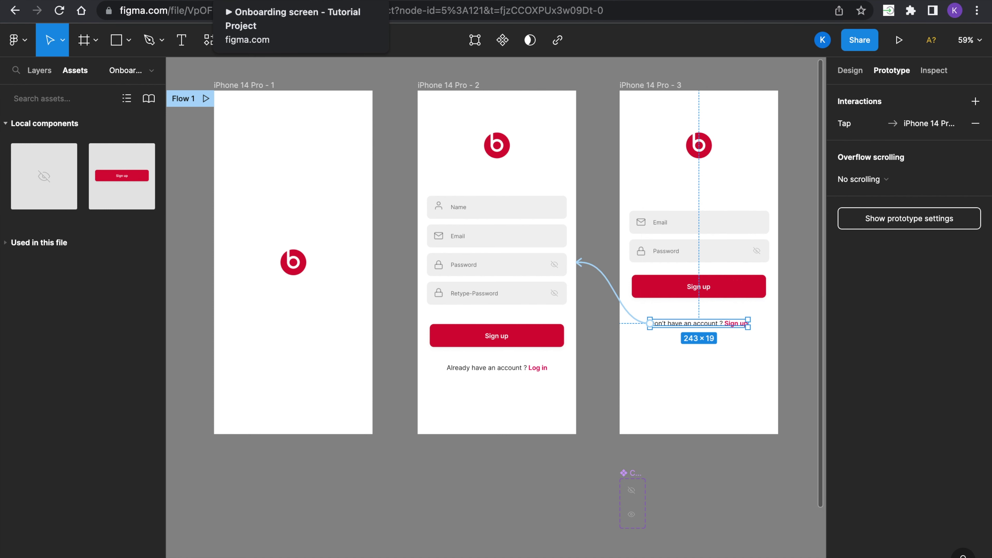
key("ctrl+Tab")
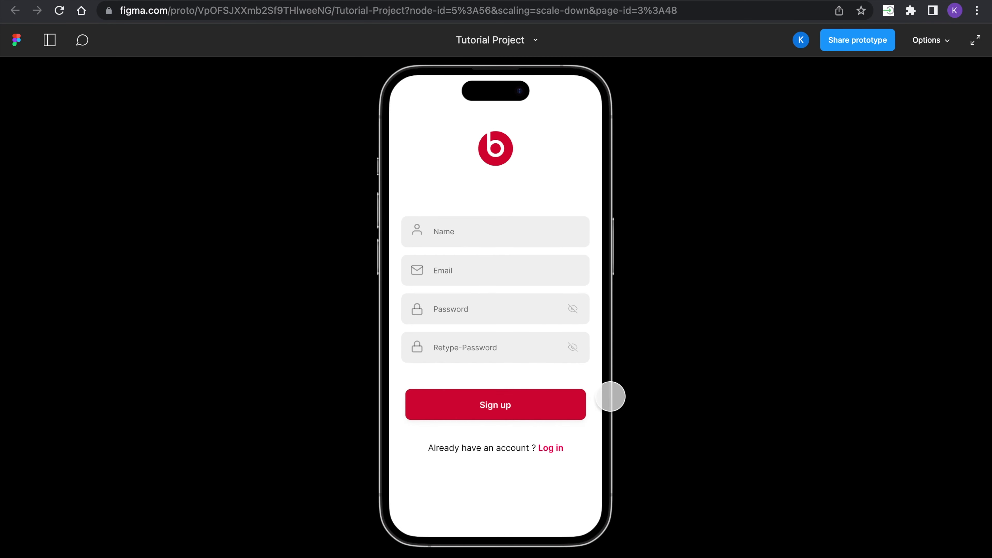
key("r")
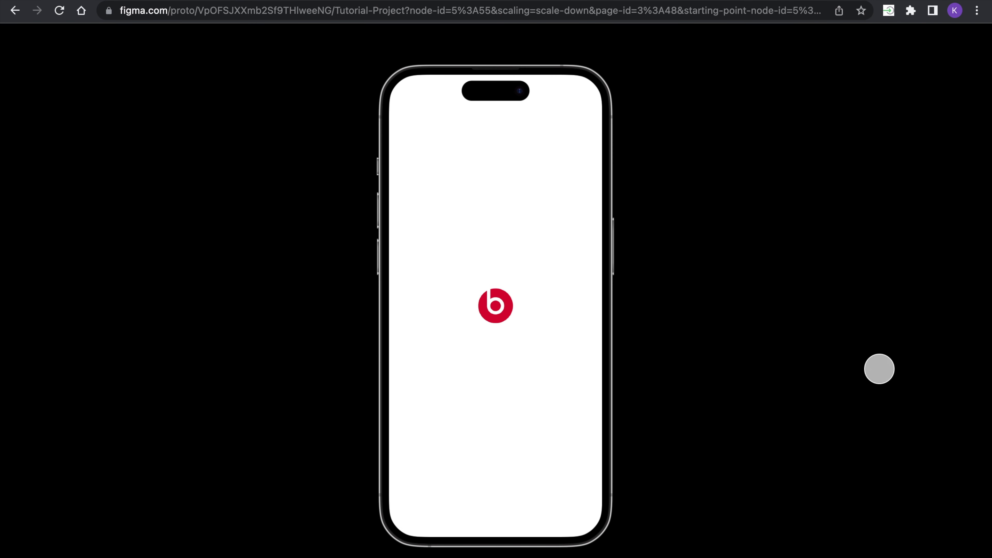
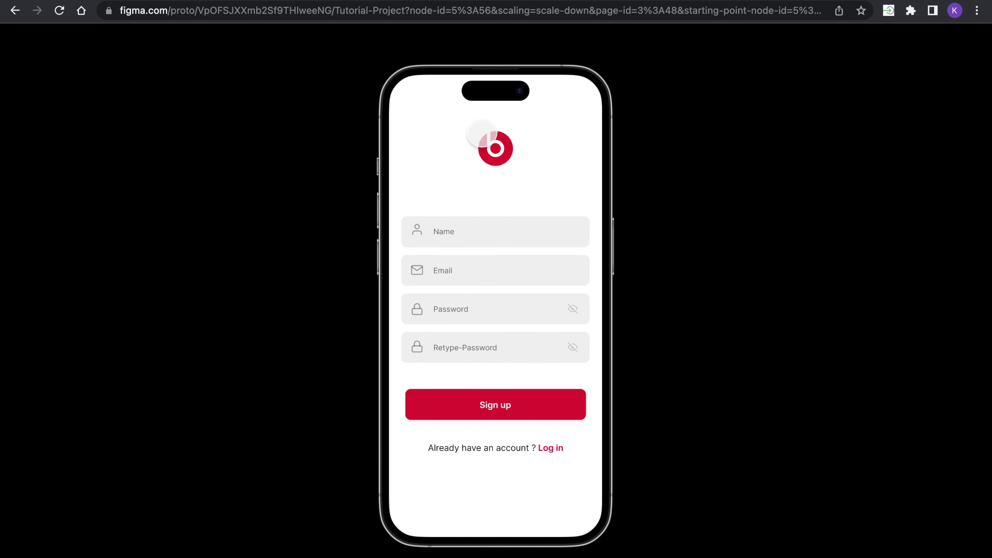
Duplicate the splash frame iPhone 14 Pro - 1 and place the copy between frames 1 and 2
left_click(197, 1)
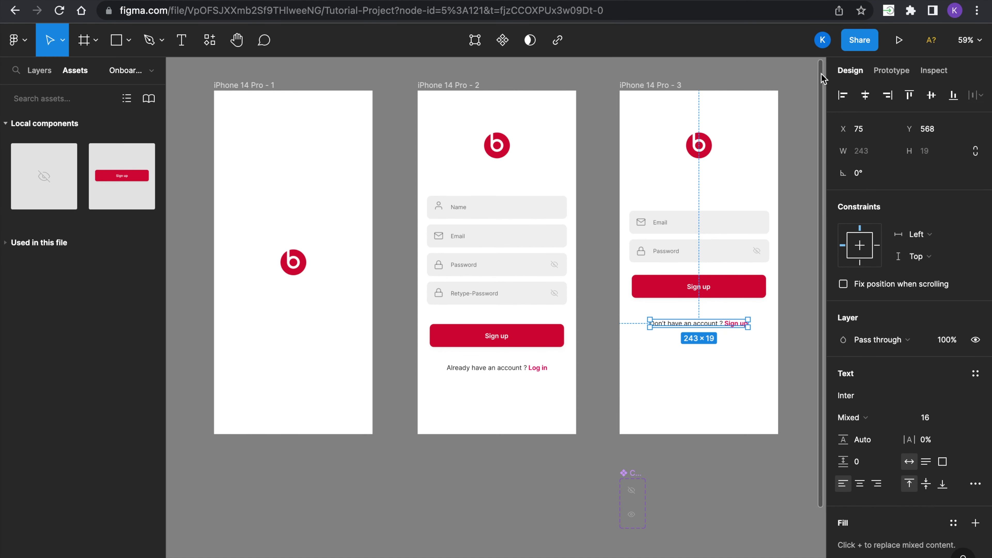
scroll(633, 102, "left", 8)
left_click(423, 134)
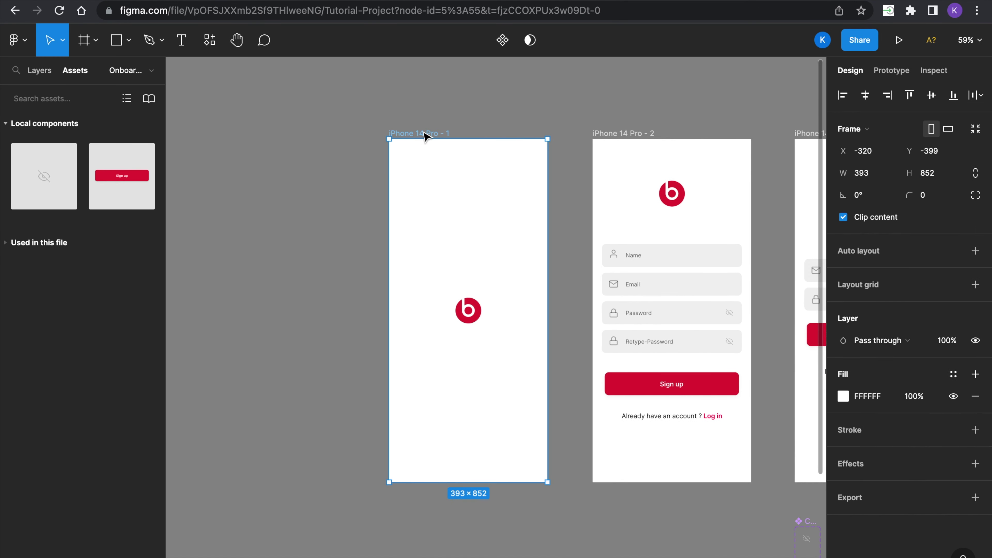
key("ctrl+d")
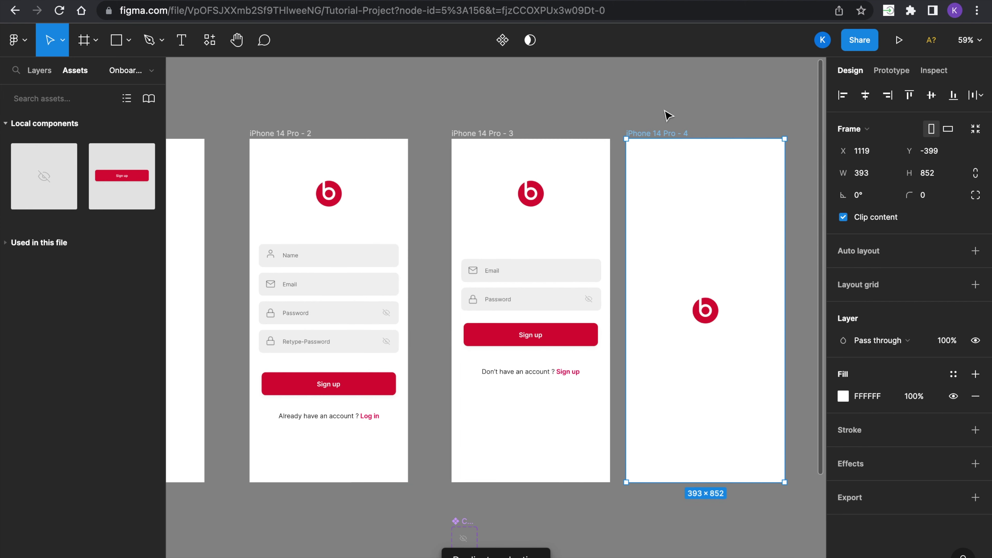
left_click_drag(664, 133, 293, 200)
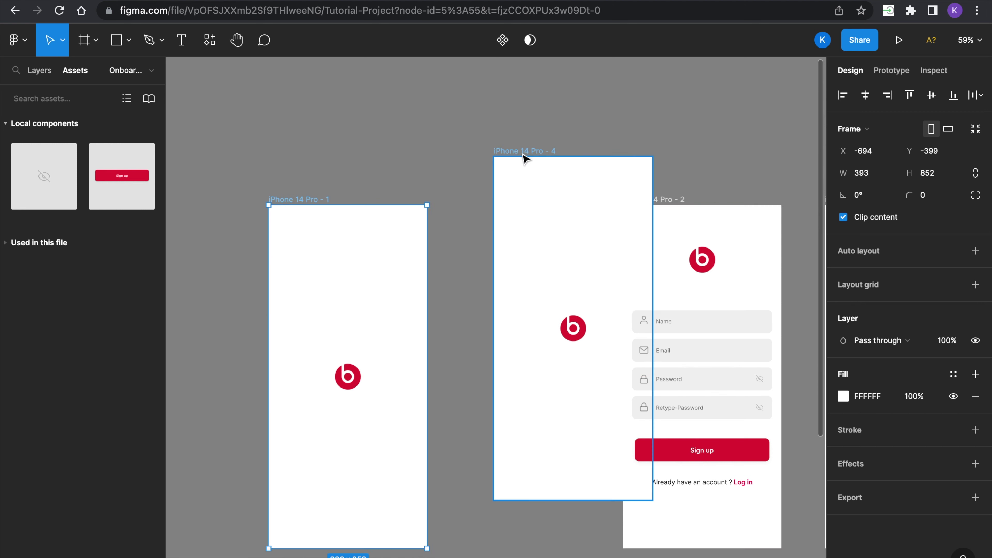
left_click_drag(515, 160, 467, 209)
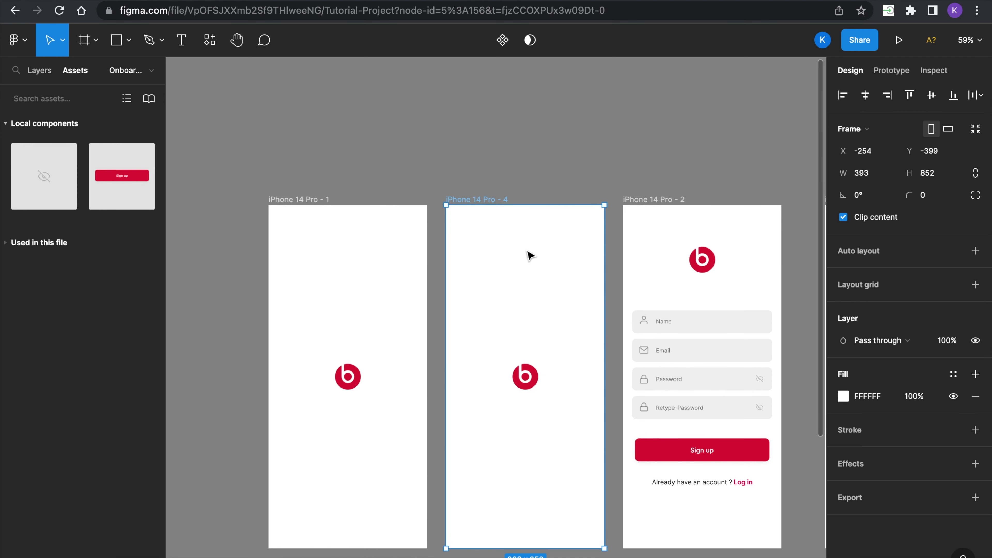
Raise the copy's Beats logo to X 116, Y 106, matching the sign-up screen's logo
left_click_drag(532, 382, 528, 272)
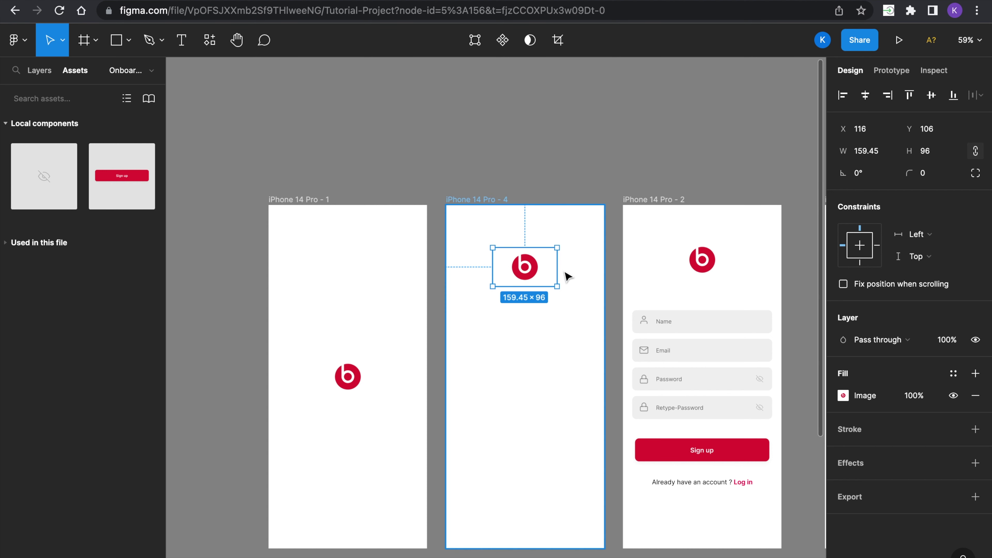
left_click(706, 266)
key("Delete")
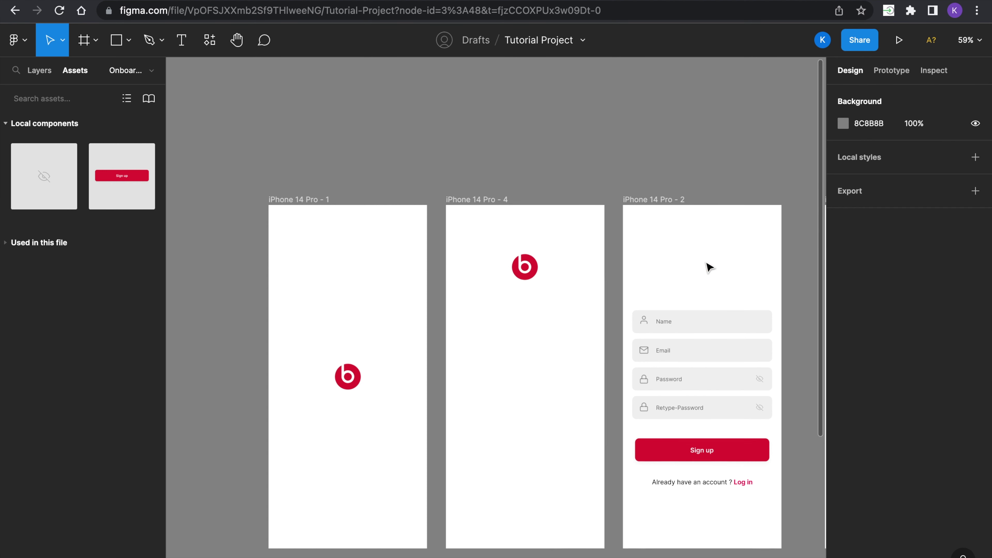
left_click(672, 200)
key("ctrl+z")
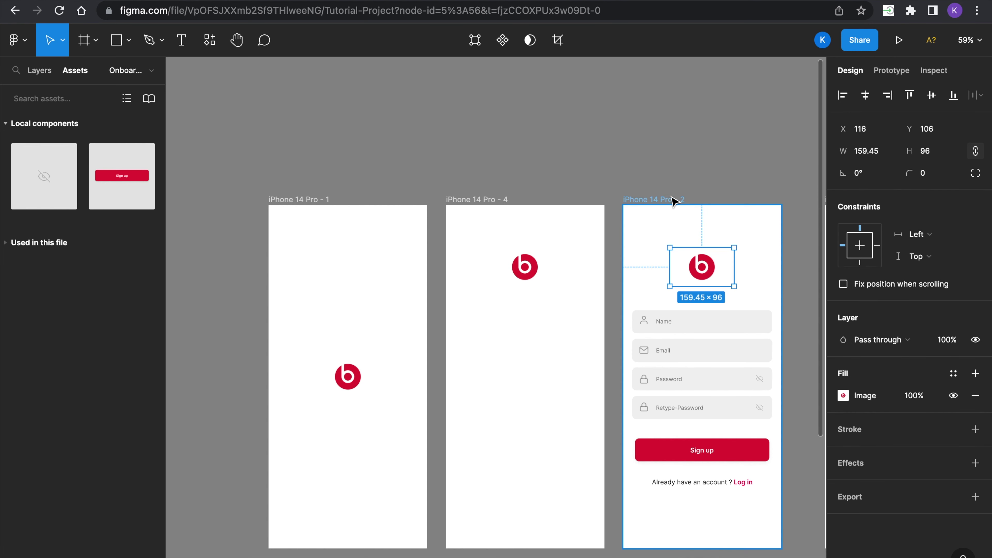
left_click(585, 157)
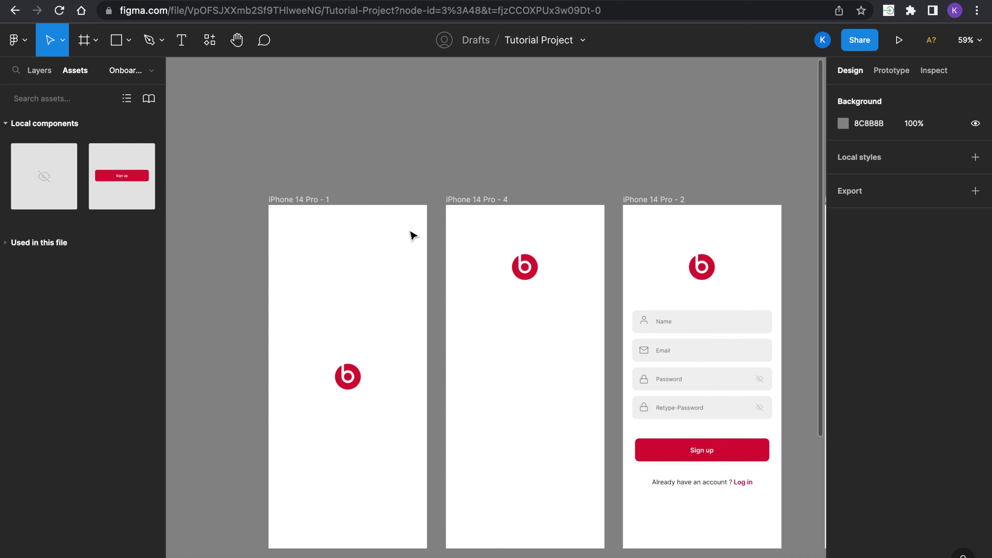
Relink the splash frame with an After delay 3000ms trigger using Smart animate
left_click(328, 200)
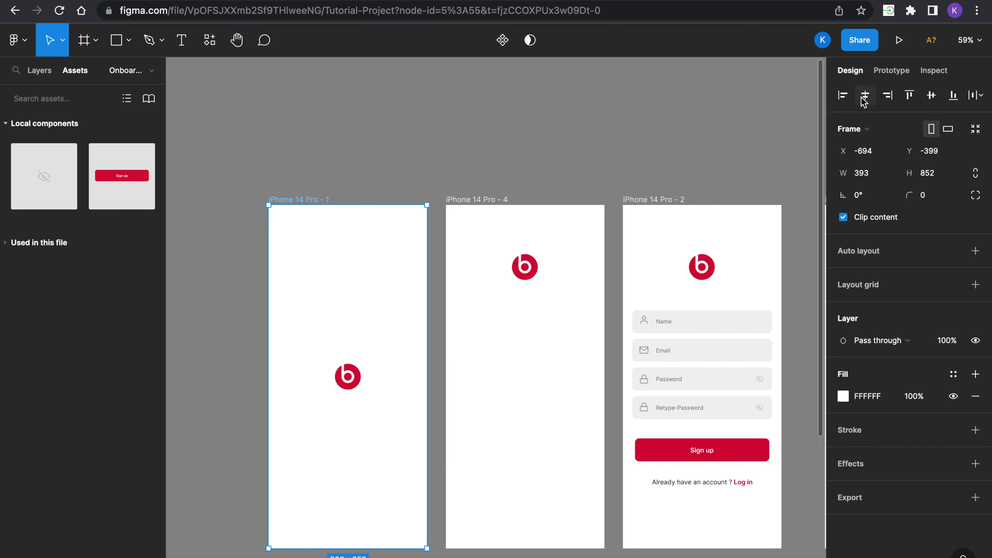
left_click(887, 73)
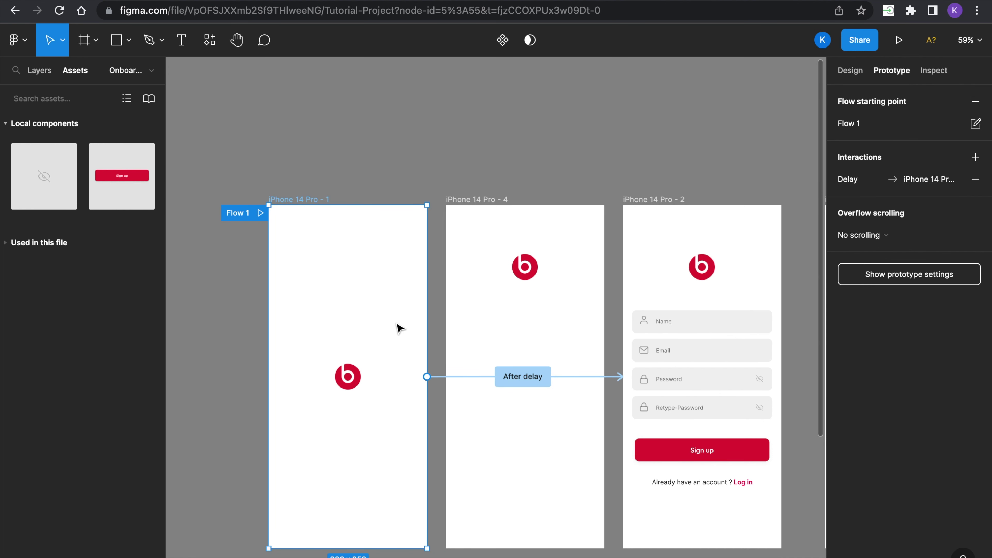
left_click_drag(621, 377, 504, 383)
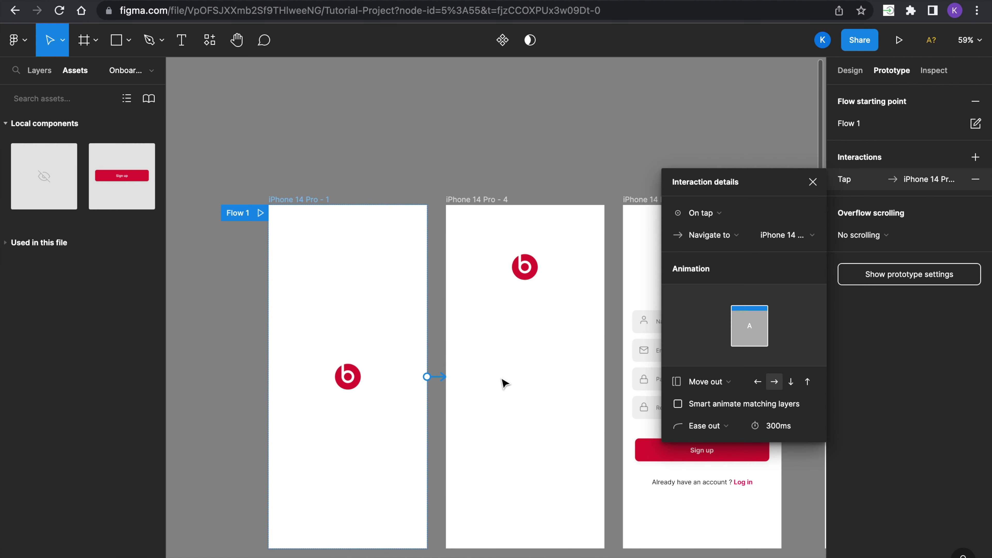
left_click(726, 218)
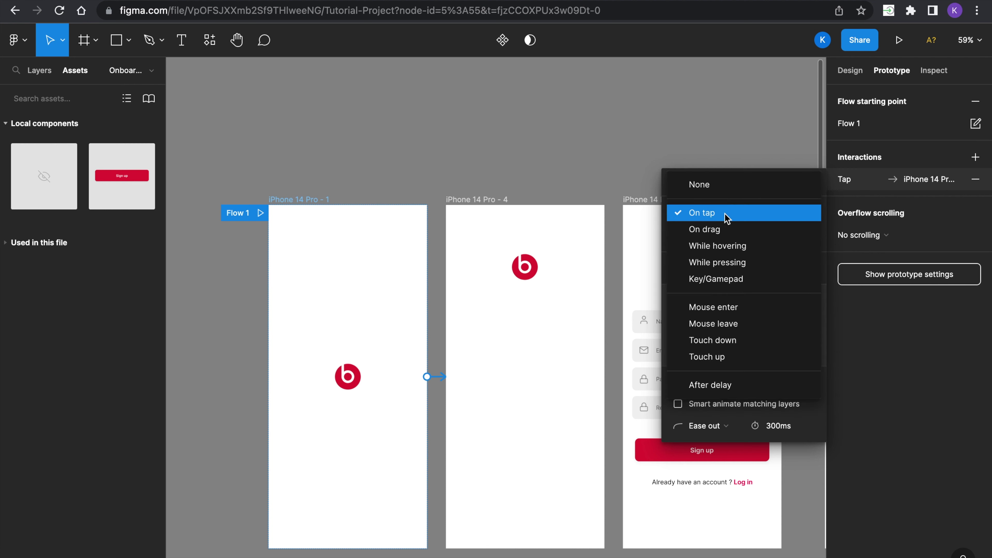
left_click(727, 381)
left_click(772, 213)
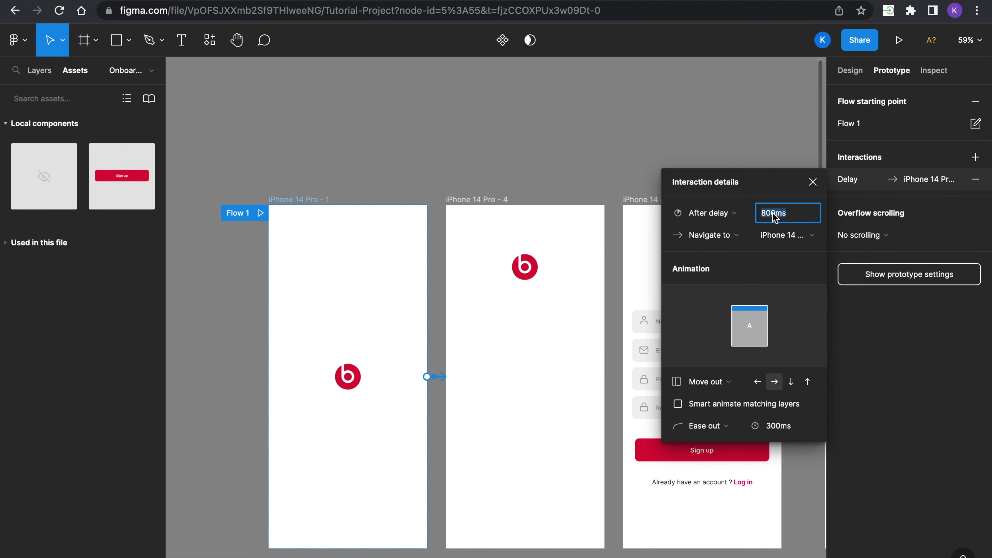
key("Return")
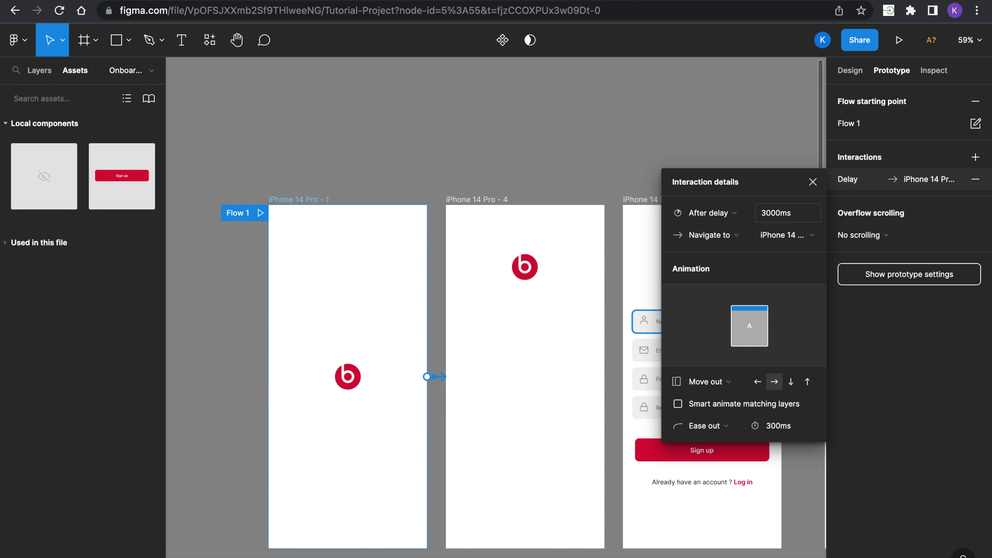
left_click(724, 382)
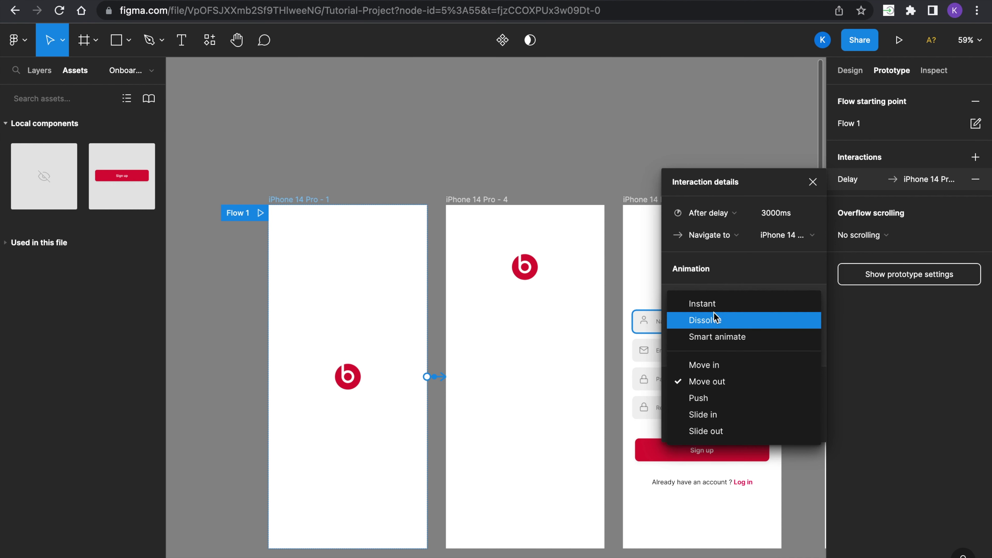
left_click(717, 338)
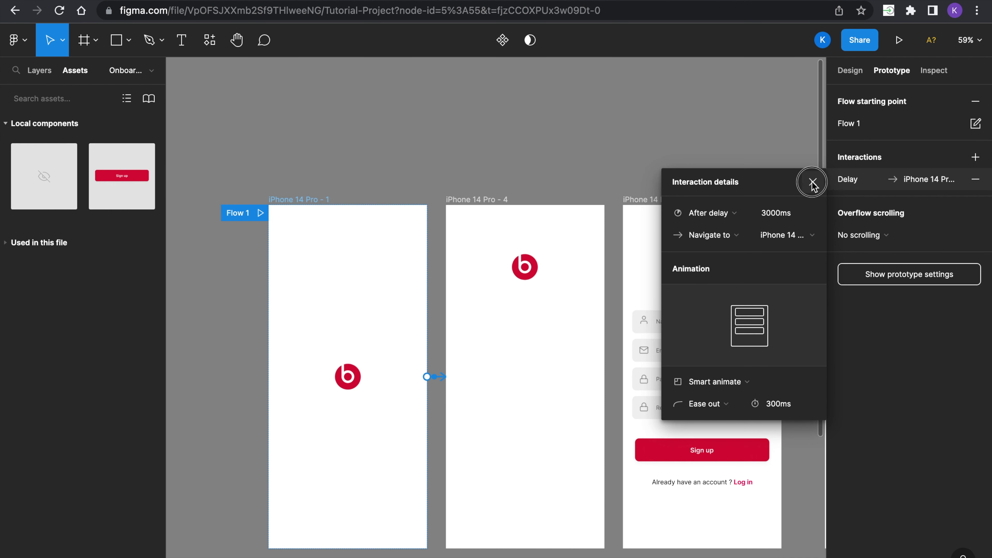
left_click(812, 182)
Set iPhone 14 Pro - 4's After delay interaction to 200ms
left_click(485, 200)
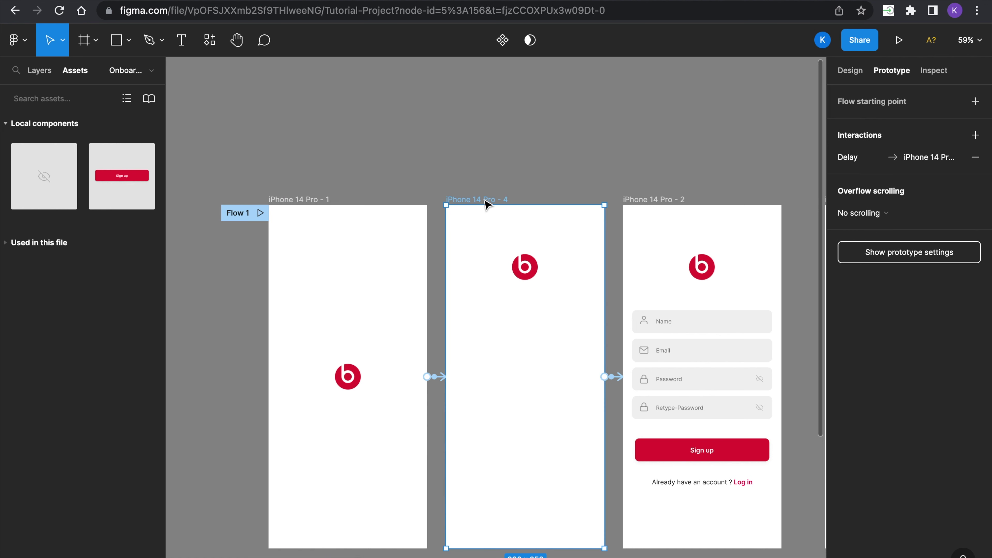
left_click(621, 379)
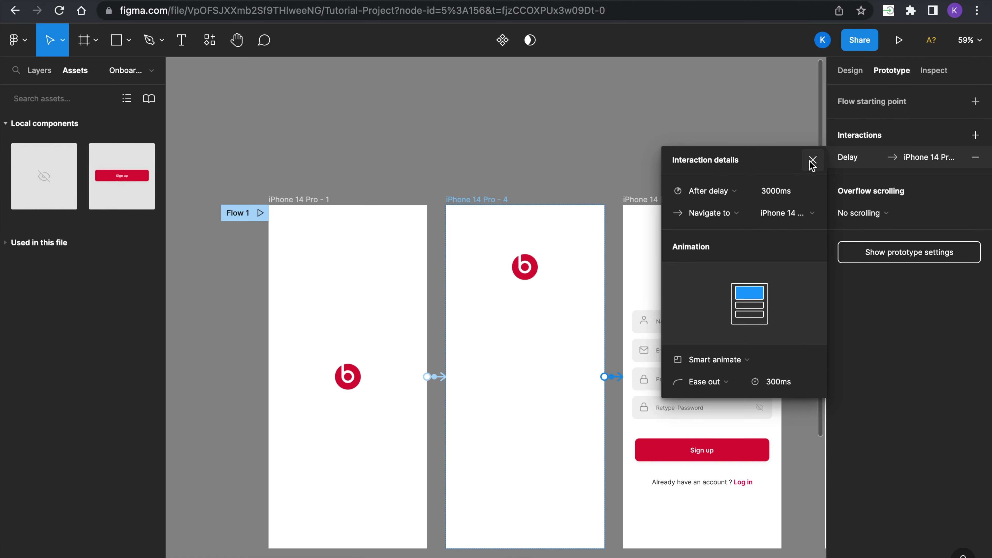
left_click(771, 193)
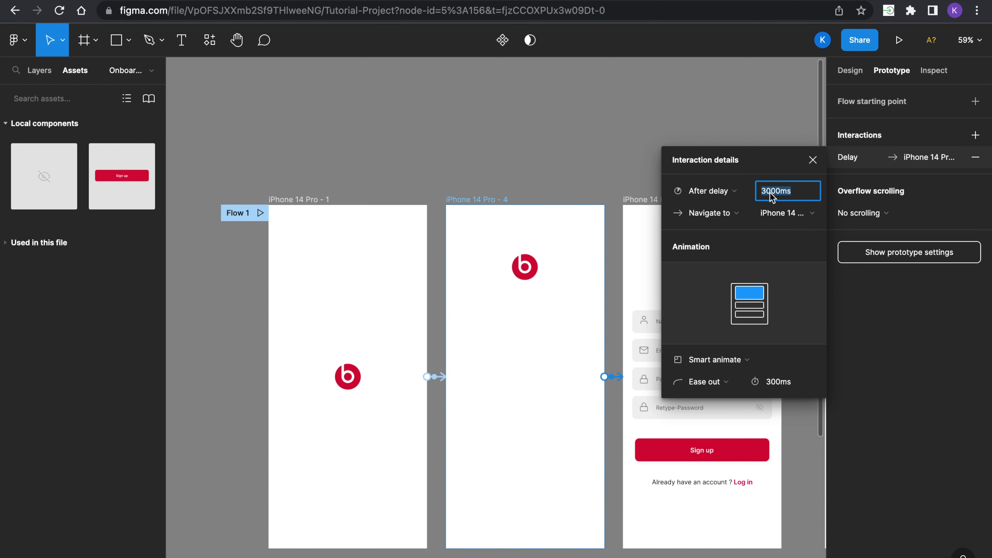
type("2000")
key("BackSpace")
key("Return")
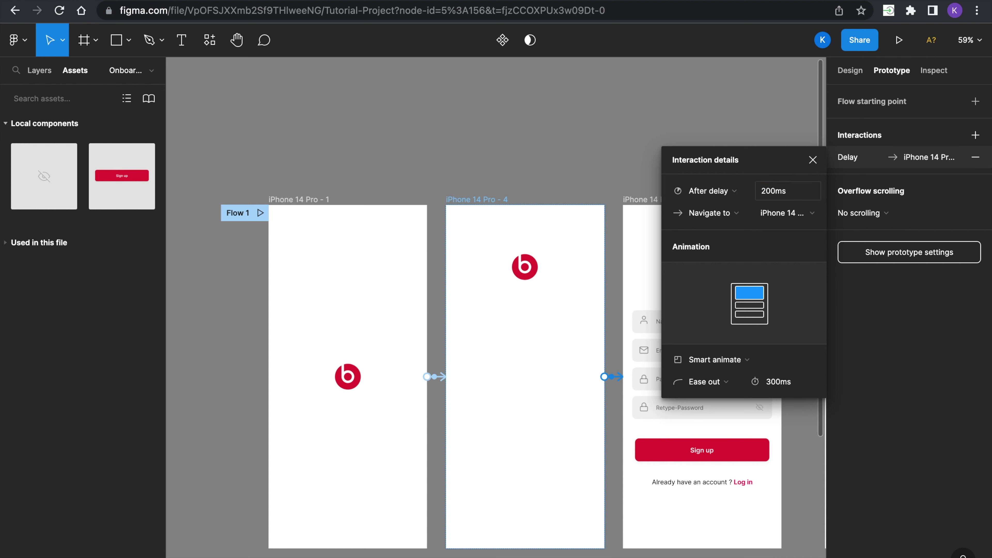
left_click(812, 160)
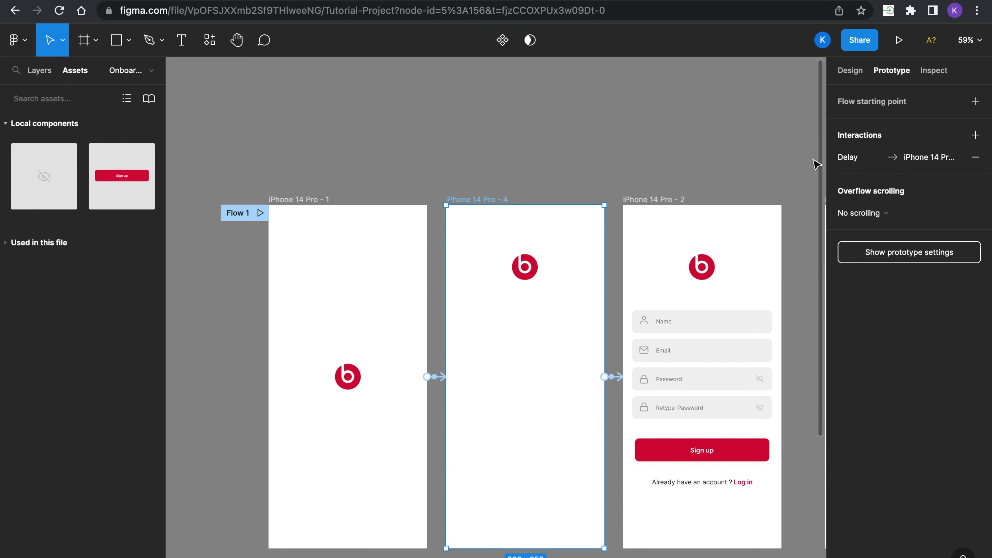
Present the prototype and restart it from the splash screen
scroll(805, 168, "down", 5)
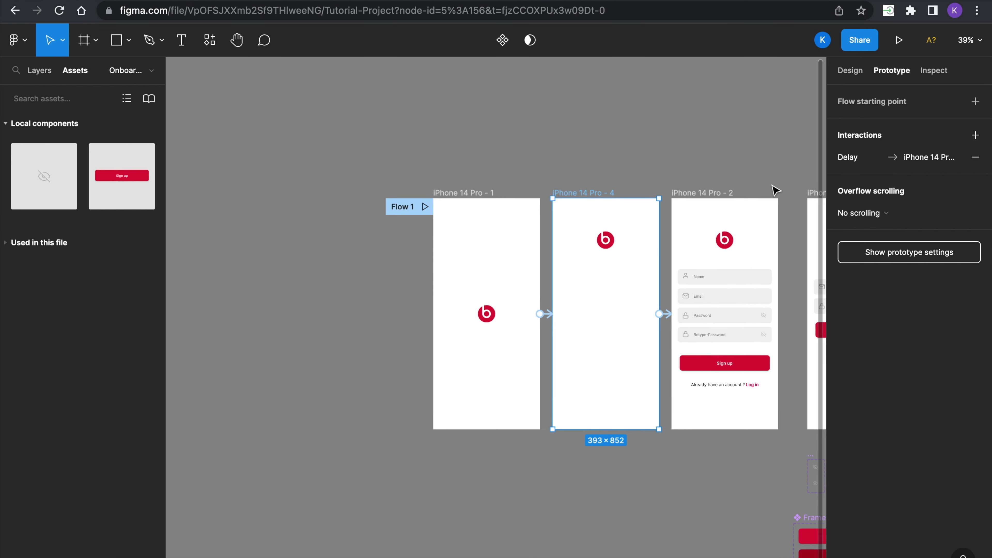
key("super+alt+Return")
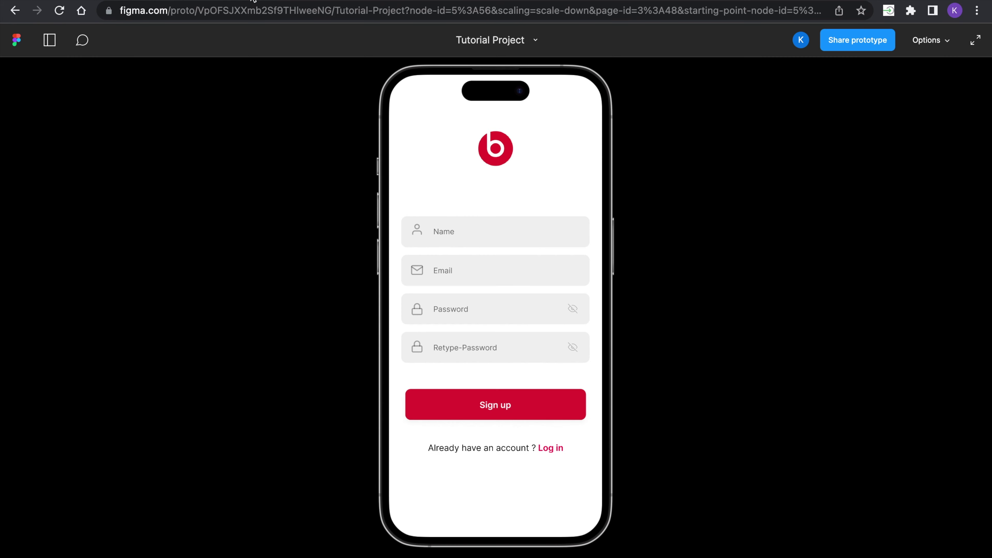
key("r")
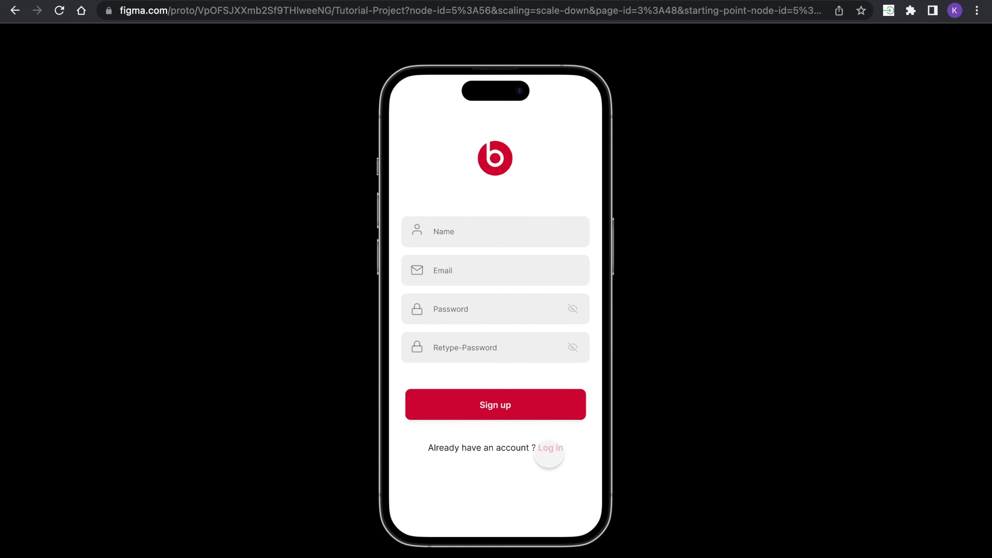
Switch repeatedly between the login and sign-up screens via the Log in and Sign up links
left_click(550, 462)
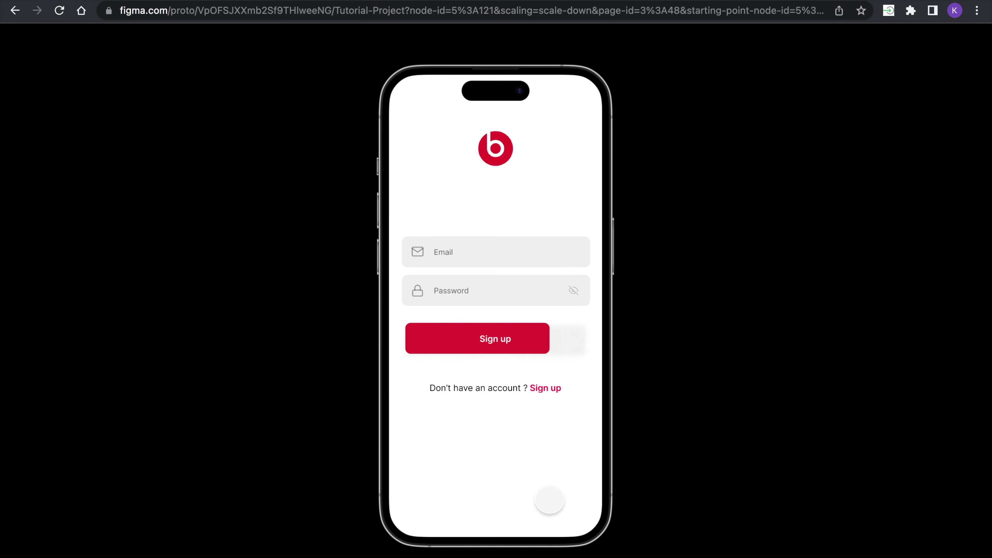
left_click(544, 388)
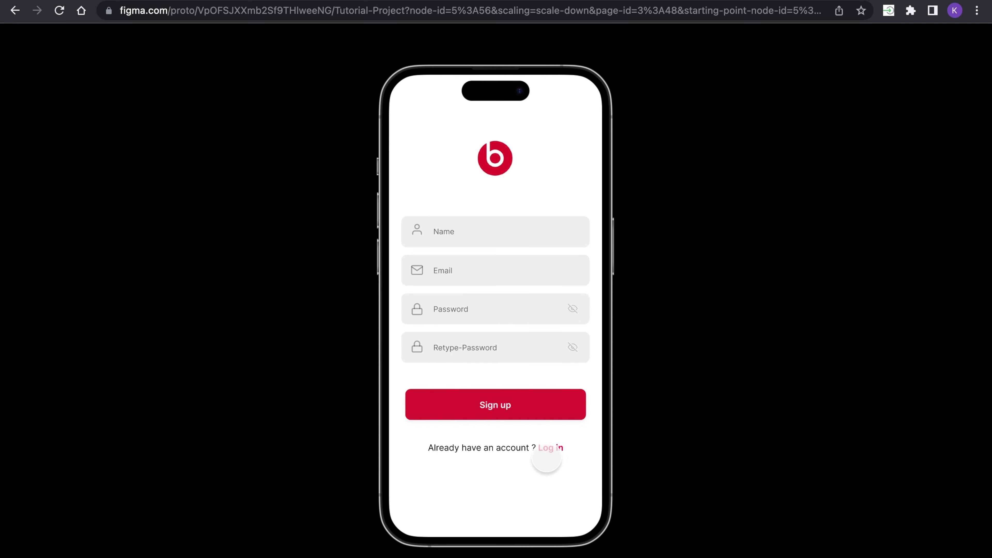
left_click(548, 449)
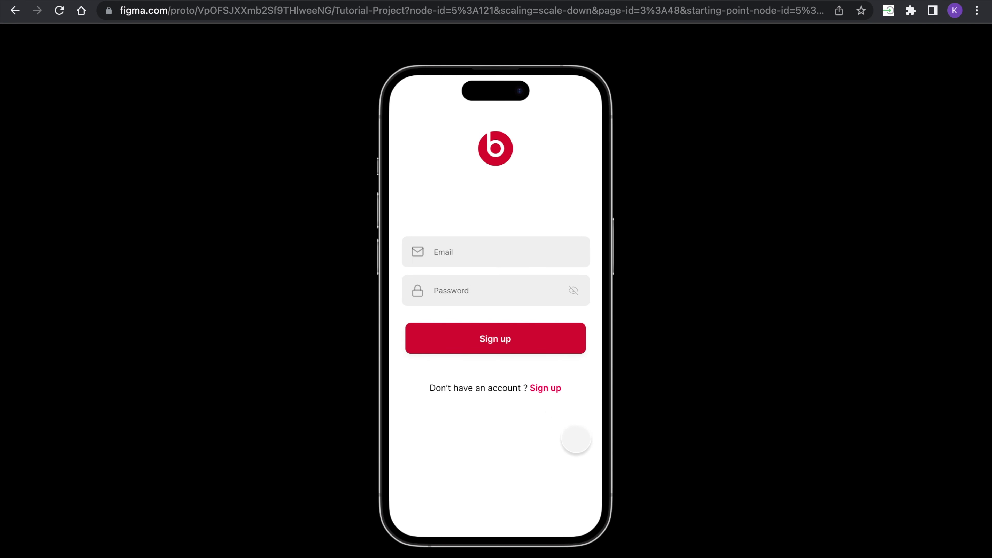
left_click(545, 388)
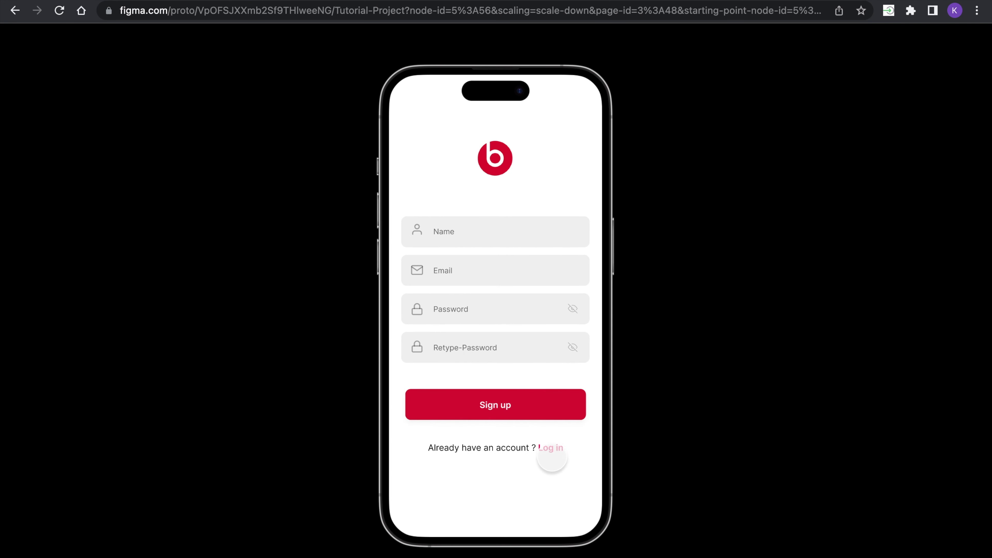
left_click(550, 454)
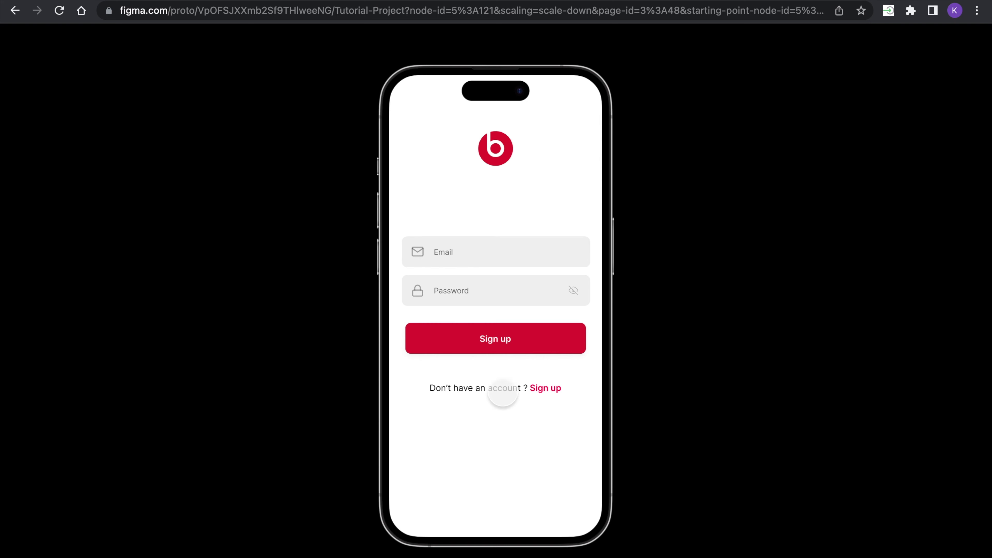
left_click(555, 388)
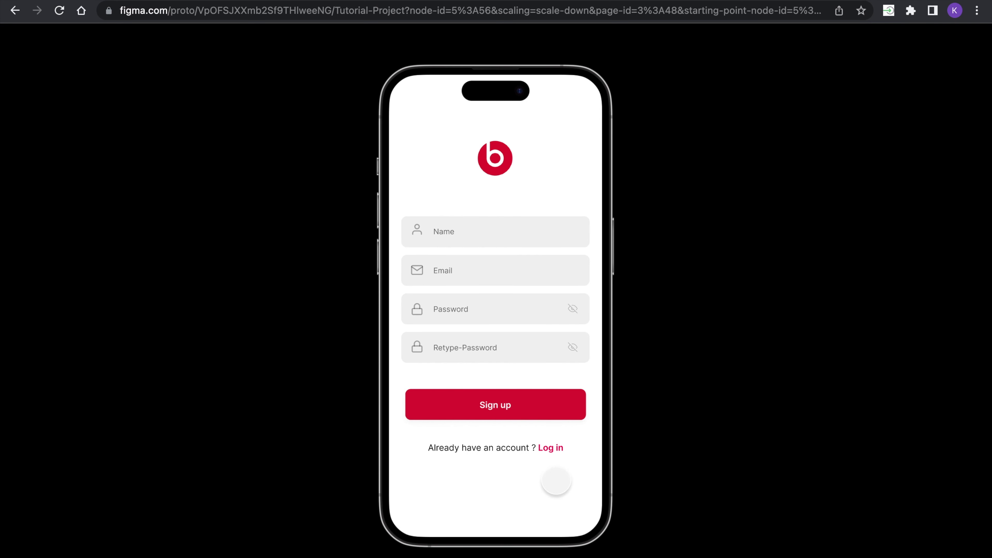
left_click(553, 448)
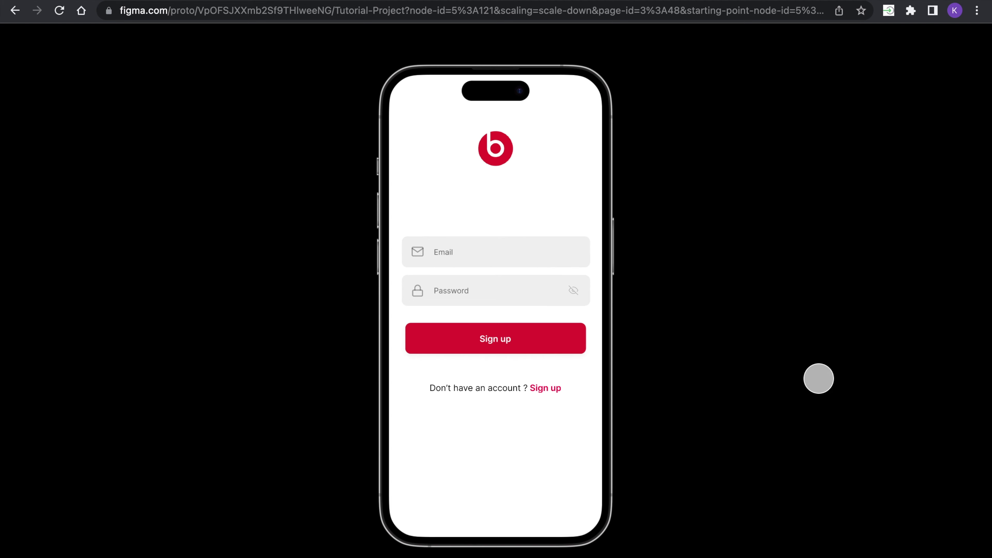
left_click(819, 378)
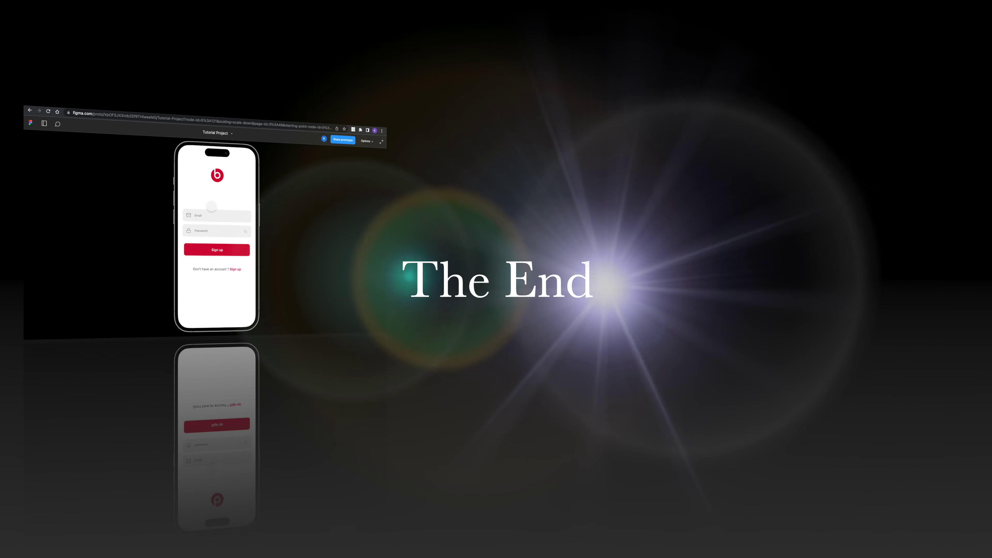